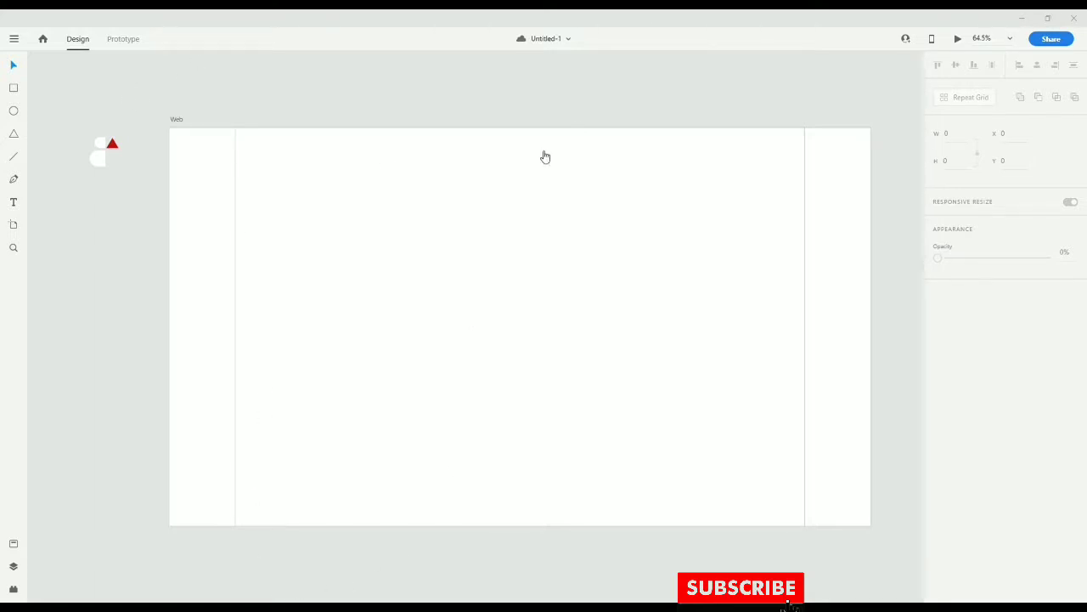
Place the cyclist photo at the Web artboard's origin and scale it to 1920 px wide
{"action": "left_click_drag", "start_coordinate": [389, 186], "coordinate": [323, 238]}
{"action": "left_click_drag", "start_coordinate": [420, 357], "coordinate": [266, 248]}
{"action": "scroll", "coordinate": [668, 352], "scroll_direction": "down", "scroll_amount": 2}
{"action": "scroll", "coordinate": [668, 352], "scroll_direction": "right", "scroll_amount": 2}
{"action": "scroll", "coordinate": [693, 367], "scroll_direction": "down", "scroll_amount": 1}
{"action": "scroll", "coordinate": [693, 368], "scroll_direction": "right", "scroll_amount": 1}
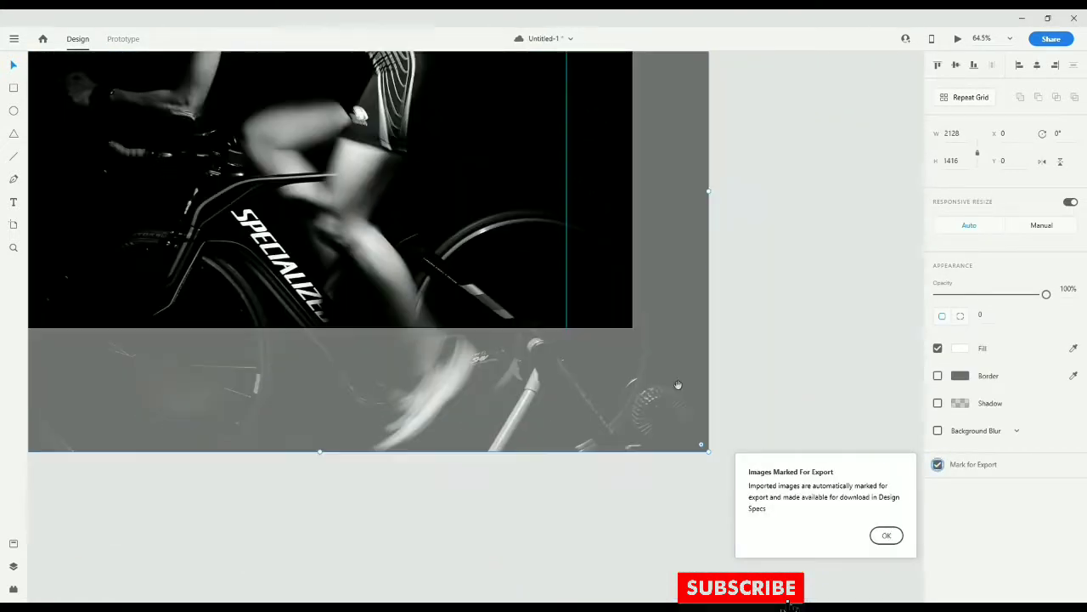
{"action": "left_click_drag", "start_coordinate": [712, 456], "coordinate": [689, 406]}
{"action": "left_click_drag", "start_coordinate": [619, 214], "coordinate": [722, 476]}
{"action": "scroll", "coordinate": [548, 396], "scroll_direction": "down", "scroll_amount": 1}
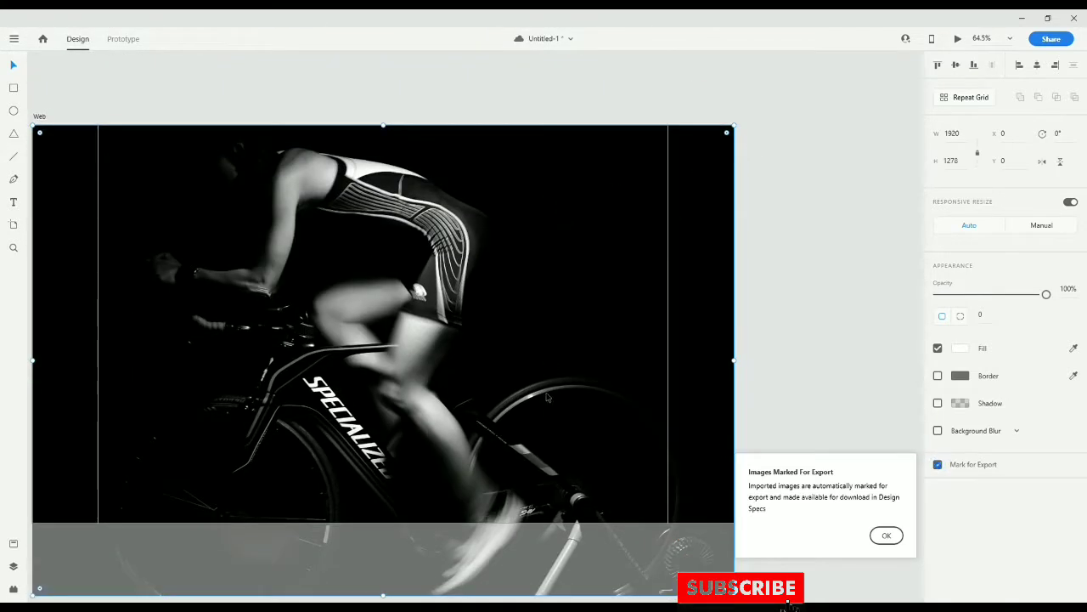
Draw a borderless 1920 × 1080 rectangle over the photo so that it covers the whole Web artboard
{"action": "left_click", "coordinate": [845, 335]}
{"action": "scroll", "coordinate": [662, 303], "scroll_direction": "down", "scroll_amount": 2}
{"action": "scroll", "coordinate": [663, 303], "scroll_direction": "left", "scroll_amount": 1}
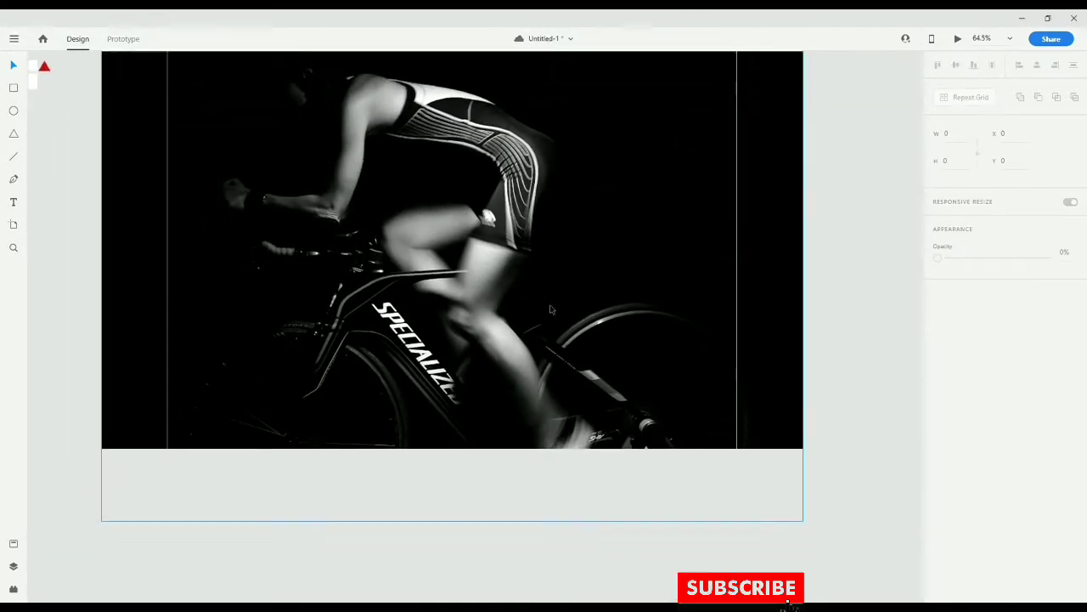
{"action": "scroll", "coordinate": [548, 308], "scroll_direction": "up", "scroll_amount": 2}
{"action": "left_click", "coordinate": [539, 307]}
{"action": "left_click", "coordinate": [13, 87]}
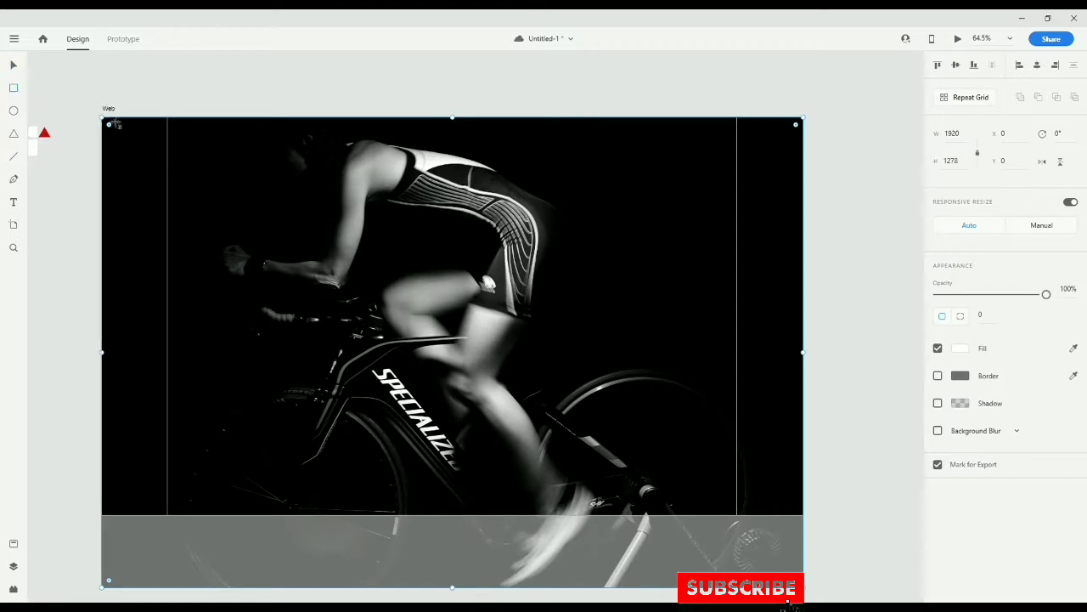
{"action": "mouse_move", "coordinate": [130, 118]}
{"action": "left_mouse_down"}
{"action": "mouse_move", "coordinate": [355, 475]}
{"action": "mouse_move", "coordinate": [396, 516]}
{"action": "left_mouse_up"}
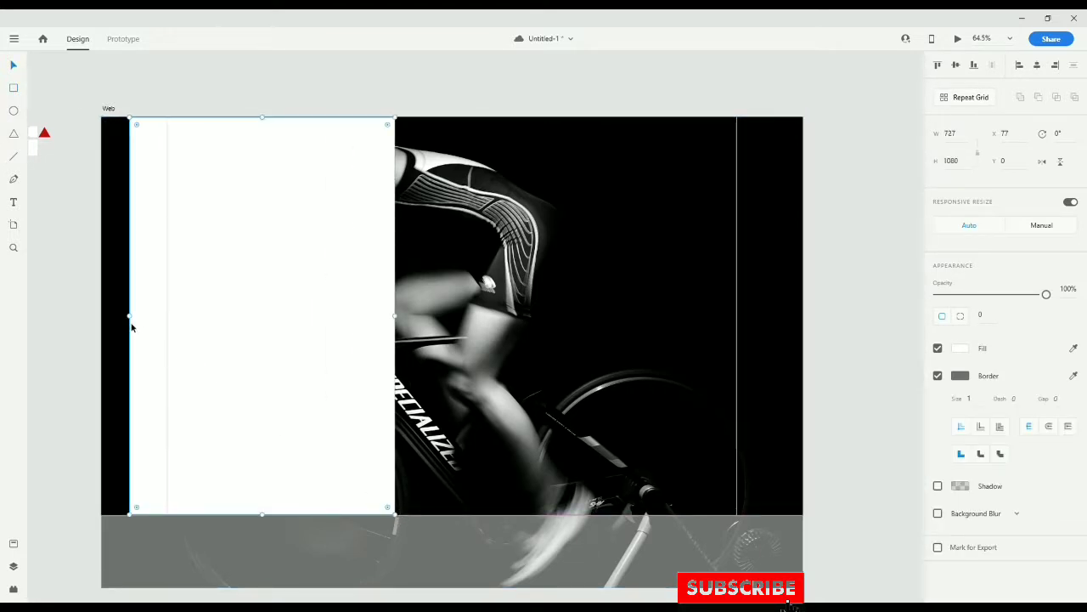
{"action": "left_click_drag", "start_coordinate": [132, 327], "coordinate": [103, 321]}
{"action": "left_click_drag", "start_coordinate": [395, 317], "coordinate": [808, 342]}
{"action": "left_click", "coordinate": [938, 376]}
Mask the cyclist photo with the artboard-sized rectangle and leave the masked image at its original position
{"action": "left_click_drag", "start_coordinate": [849, 427], "coordinate": [642, 349]}
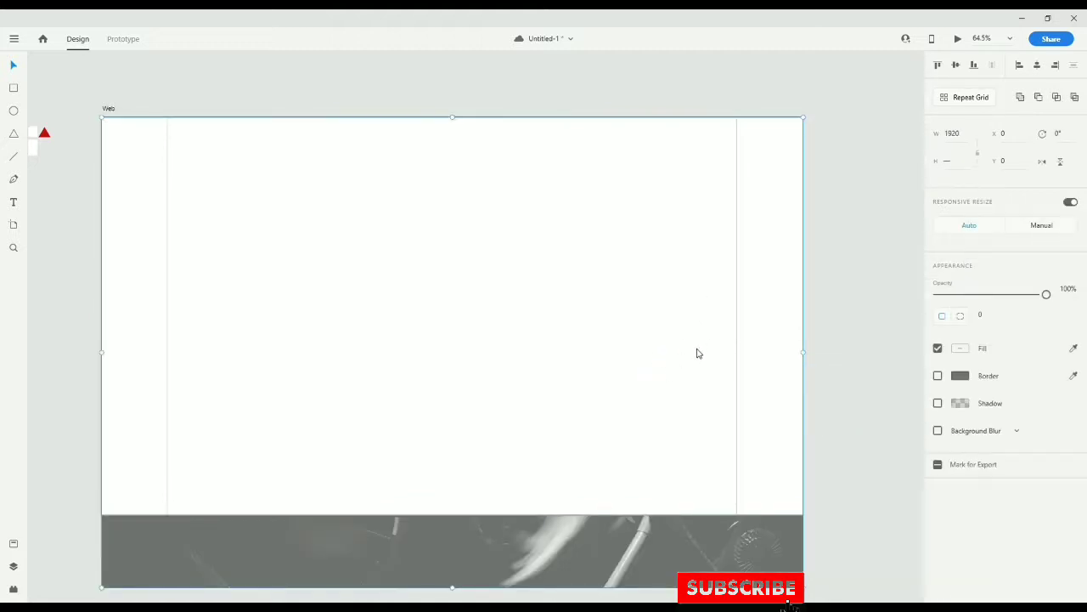
{"action": "key", "text": "ctrl+s"}
{"action": "left_click", "coordinate": [14, 40]}
{"action": "left_click", "coordinate": [12, 41]}
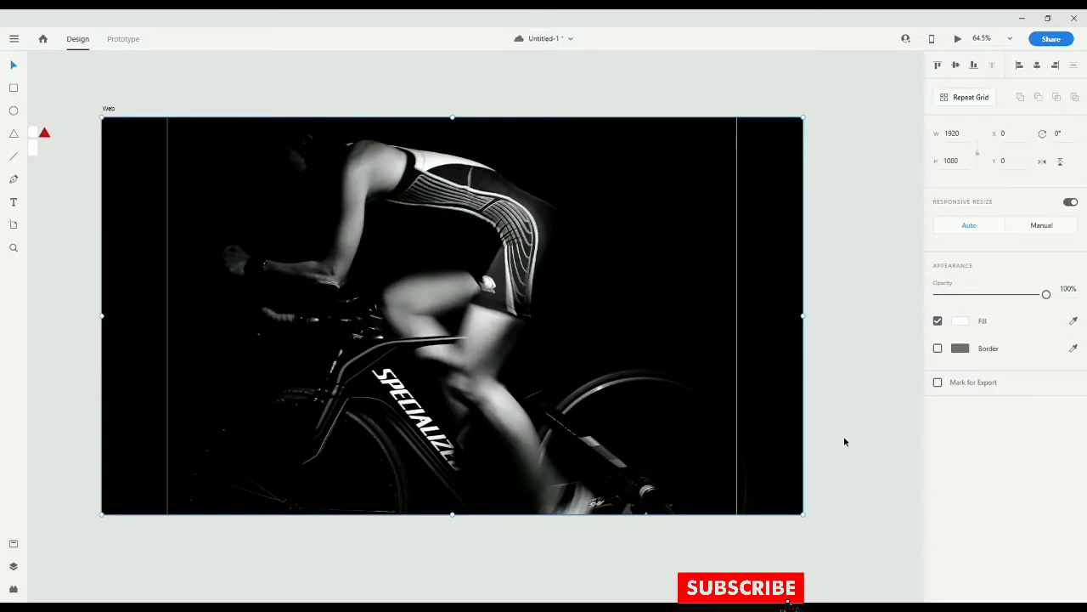
{"action": "left_click_drag", "start_coordinate": [731, 435], "coordinate": [728, 411]}
{"action": "key", "text": "ctrl+z"}
{"action": "left_click", "coordinate": [819, 419]}
Move the white and red logo onto the artboard's upper left, against the left guide
{"action": "left_click_drag", "start_coordinate": [508, 356], "coordinate": [556, 370]}
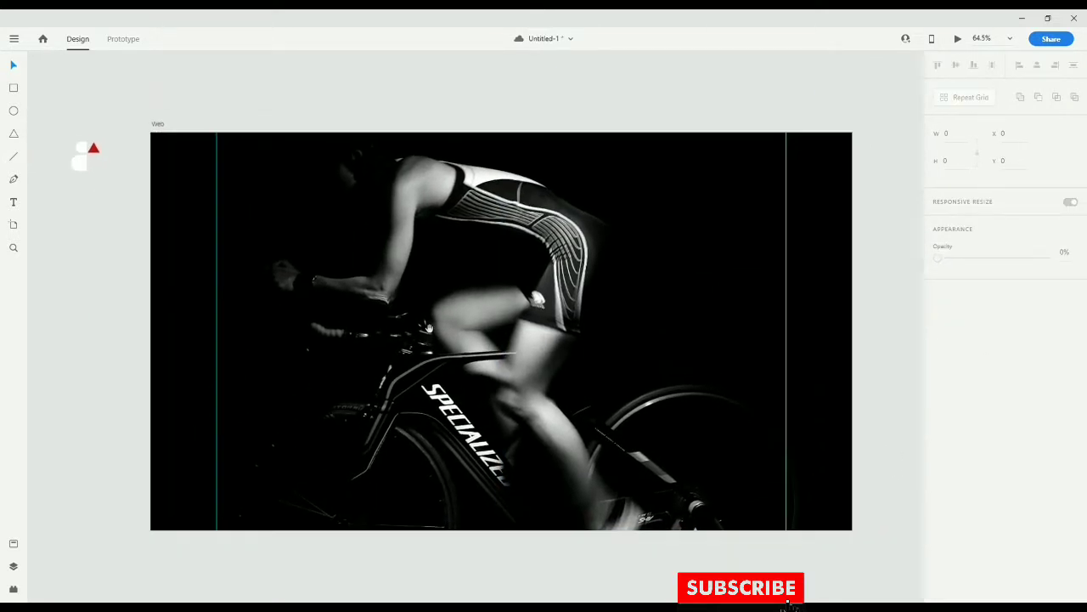
{"action": "left_click_drag", "start_coordinate": [371, 210], "coordinate": [337, 206]}
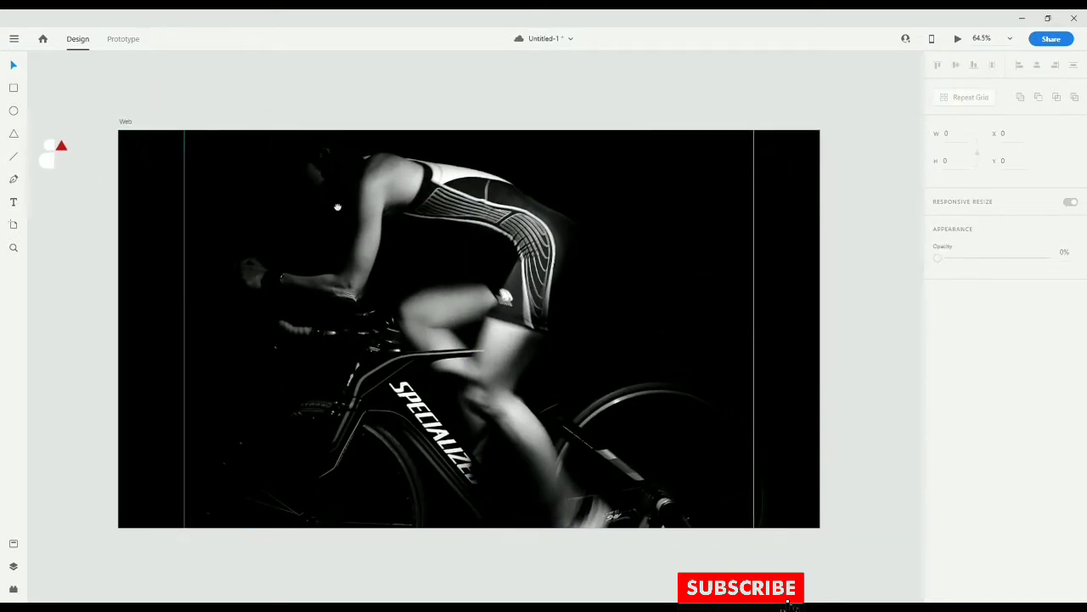
{"action": "mouse_move", "coordinate": [64, 184]}
{"action": "left_mouse_down"}
{"action": "mouse_move", "coordinate": [40, 135]}
{"action": "mouse_move", "coordinate": [213, 170]}
{"action": "left_mouse_up"}
{"action": "left_click", "coordinate": [564, 214]}
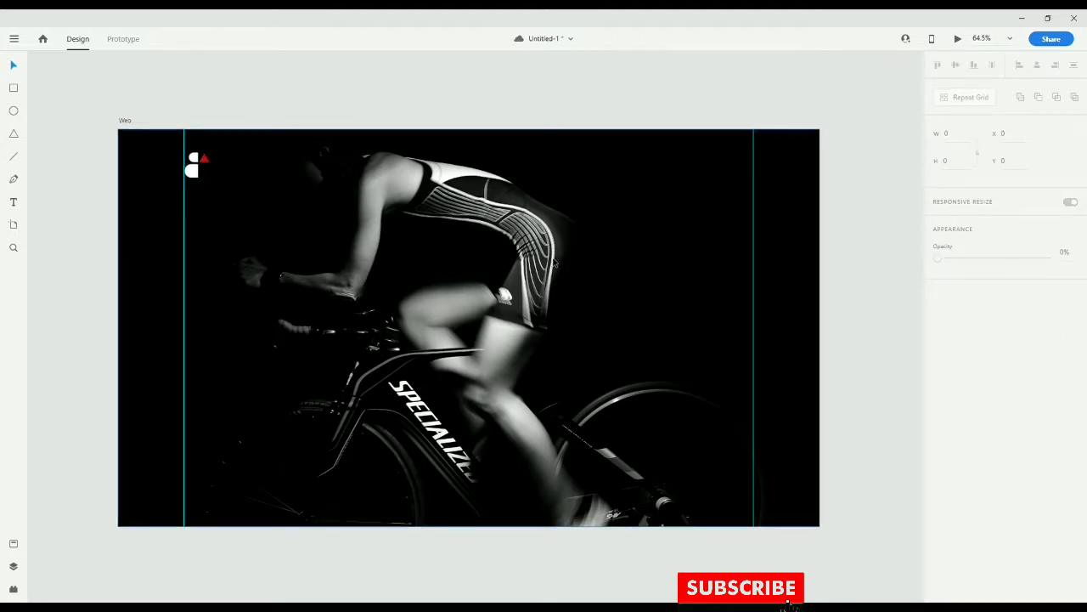
Save the document and add the text "Home" to the right of the logo
{"action": "key", "text": "ctrl+s"}
{"action": "scroll", "coordinate": [581, 198], "scroll_direction": "right", "scroll_amount": 2}
{"action": "key", "text": "t"}
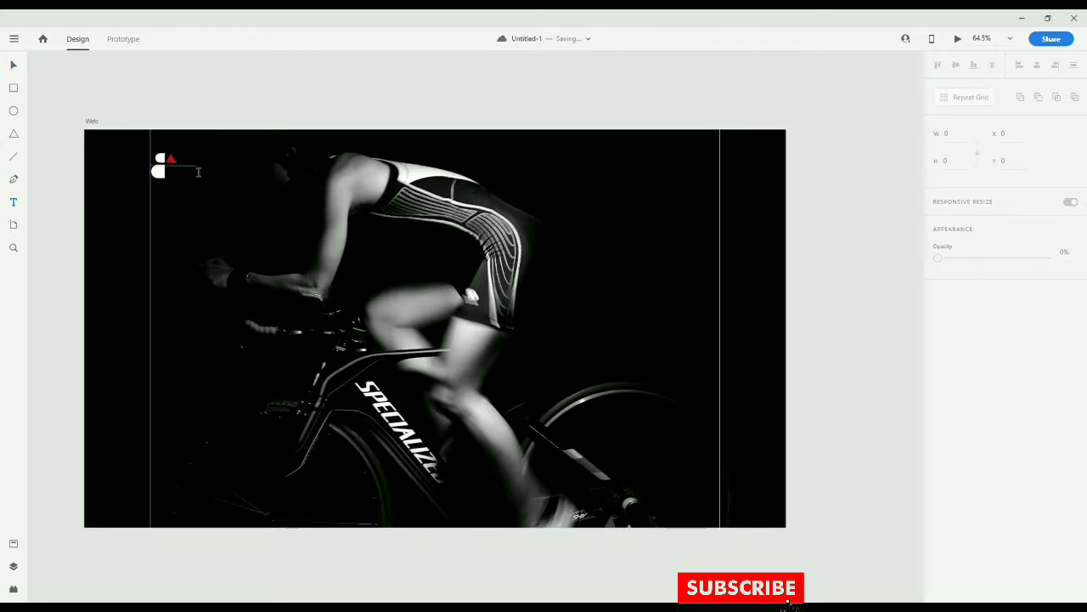
{"action": "left_click", "coordinate": [198, 172]}
{"action": "type", "text": "Home"}
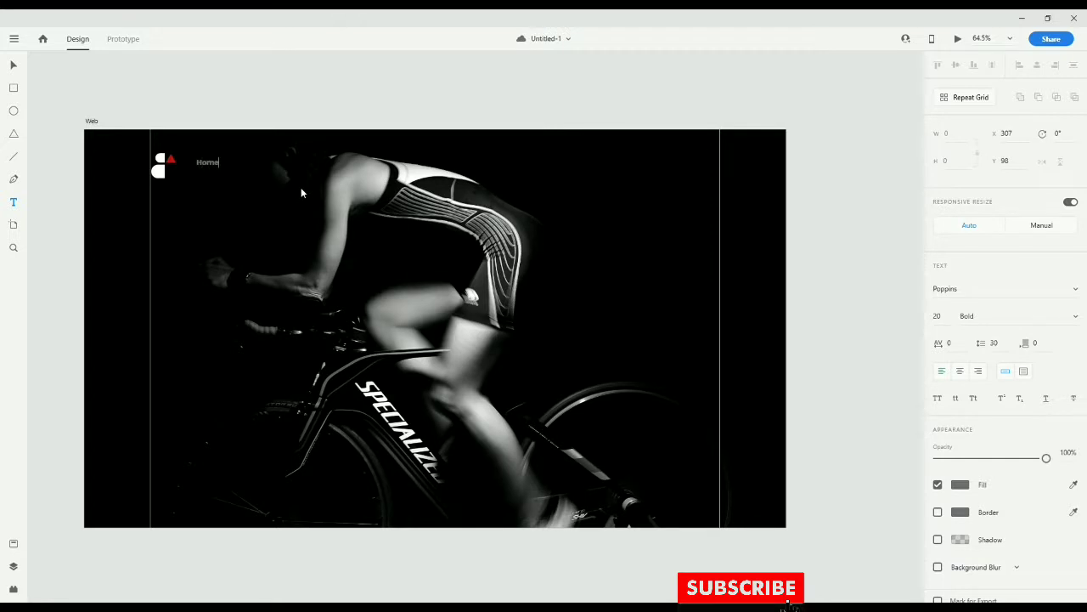
Format the Home text as Regular weight, size 16, in all capitals
{"action": "key", "text": "ctrl+a"}
{"action": "left_click", "coordinate": [1003, 320]}
{"action": "type", "text": "Regular"}
{"action": "key", "text": "Return"}
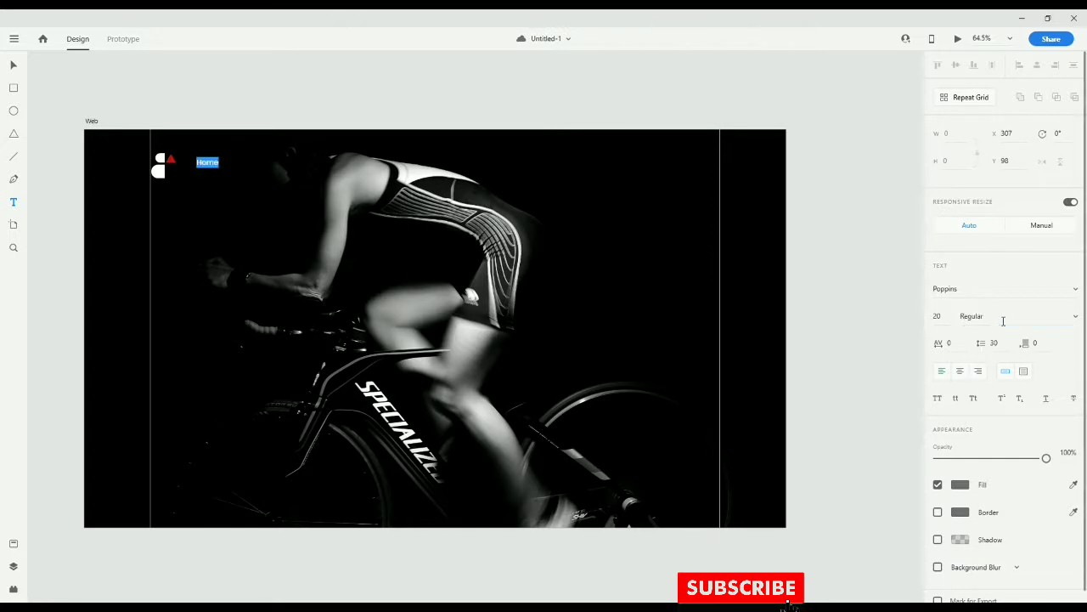
{"action": "left_click", "coordinate": [950, 320]}
{"action": "type", "text": "16"}
{"action": "key", "text": "Return"}
{"action": "left_click", "coordinate": [14, 66]}
{"action": "left_click", "coordinate": [222, 177]}
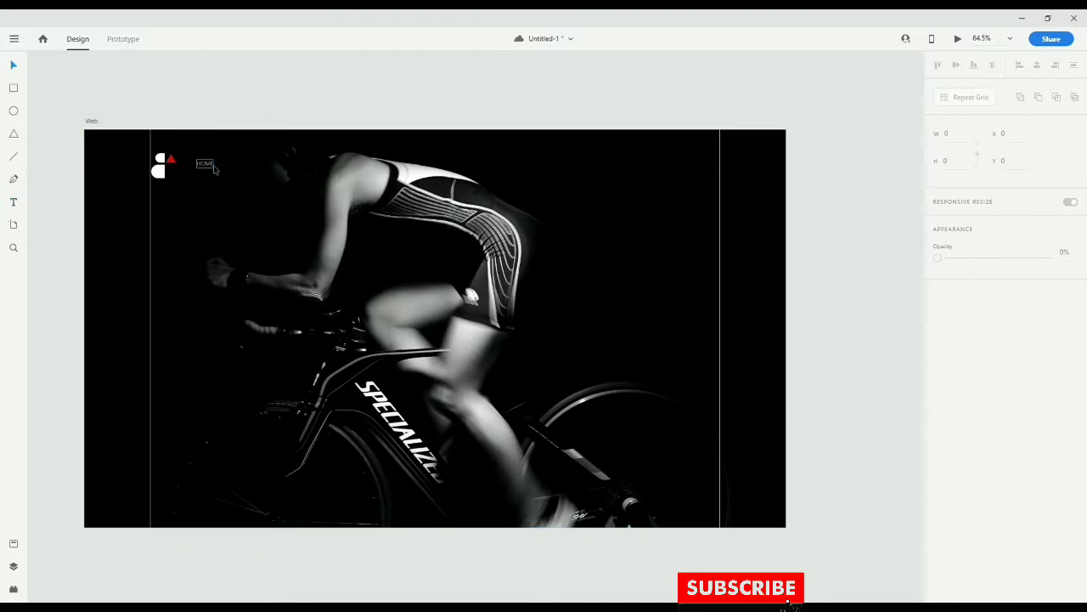
Turn the HOME text into a horizontal repeat grid of four items and widen the gaps between them
{"action": "scroll", "coordinate": [219, 182], "scroll_direction": "up", "scroll_amount": 1}
{"action": "scroll", "coordinate": [223, 195], "scroll_direction": "up", "scroll_amount": 5}
{"action": "left_click", "coordinate": [301, 221]}
{"action": "left_click_drag", "start_coordinate": [303, 222], "coordinate": [352, 206]}
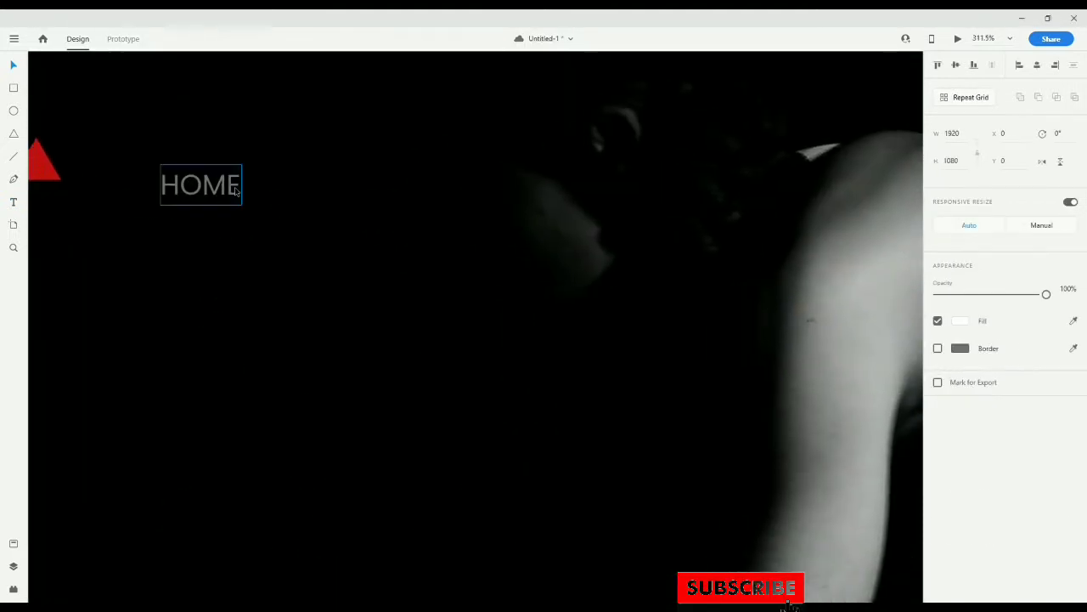
{"action": "left_click", "coordinate": [229, 197]}
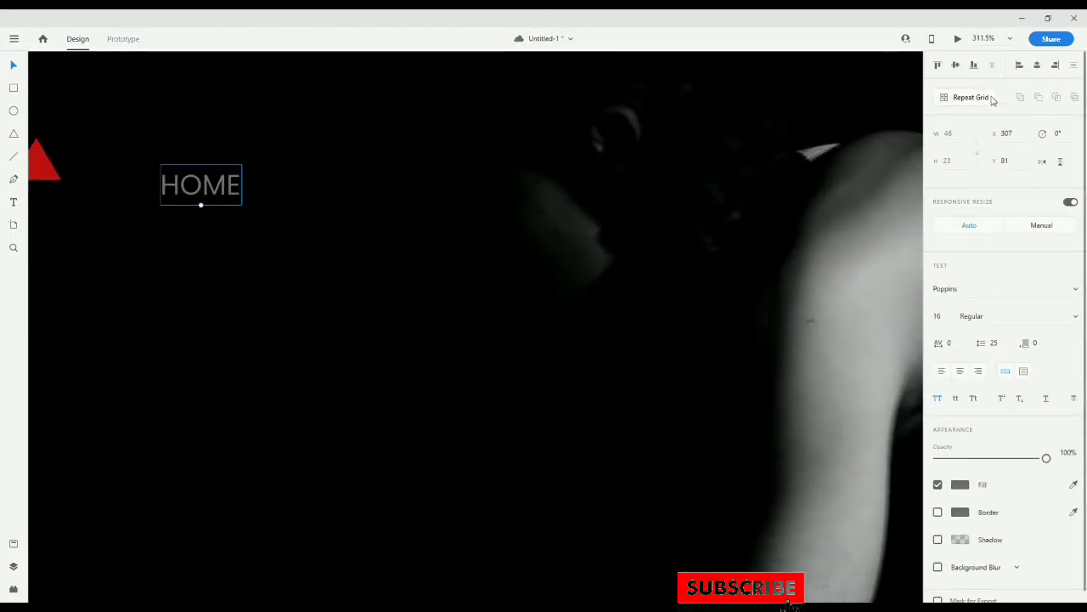
{"action": "left_click", "coordinate": [941, 98]}
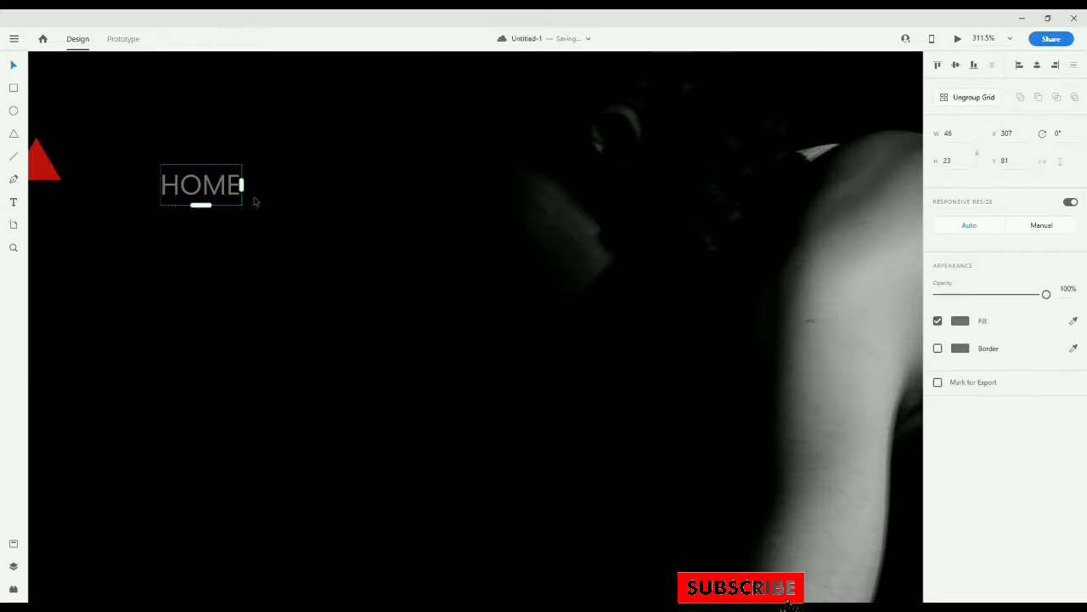
{"action": "left_click_drag", "start_coordinate": [245, 188], "coordinate": [614, 182]}
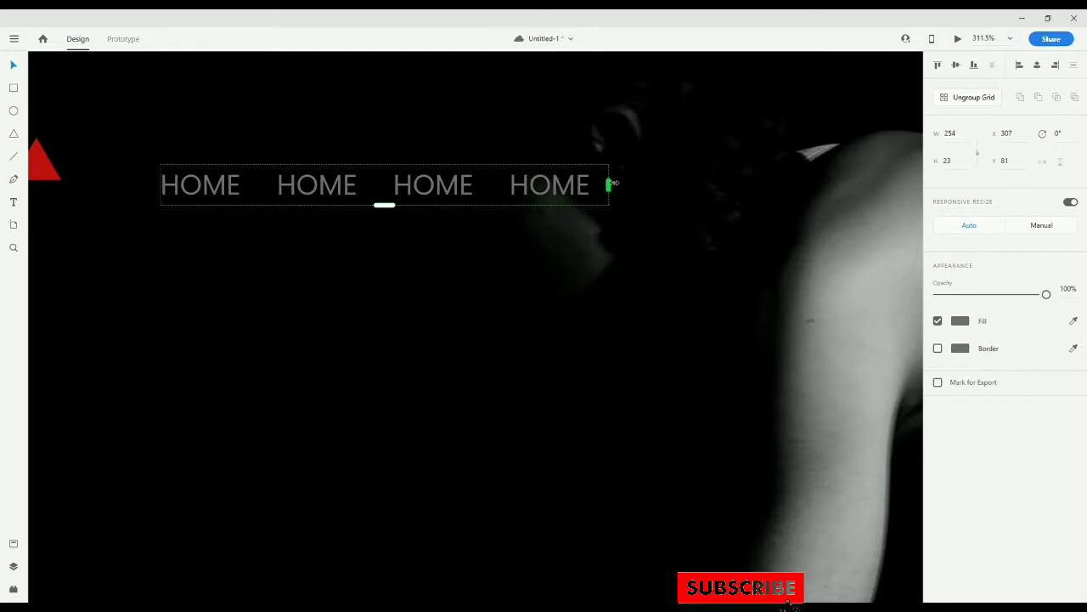
{"action": "left_click_drag", "start_coordinate": [374, 187], "coordinate": [463, 193]}
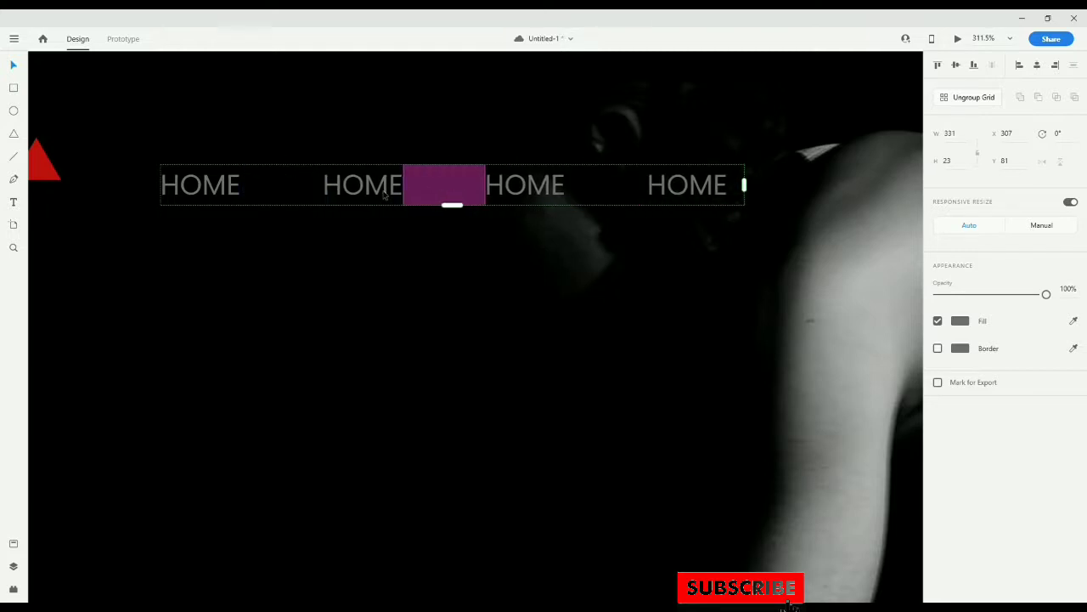
Change the second menu item's text to "ABOUT"
{"action": "double_click", "coordinate": [382, 196]}
{"action": "double_click", "coordinate": [383, 195]}
{"action": "key", "text": "ctrl+a"}
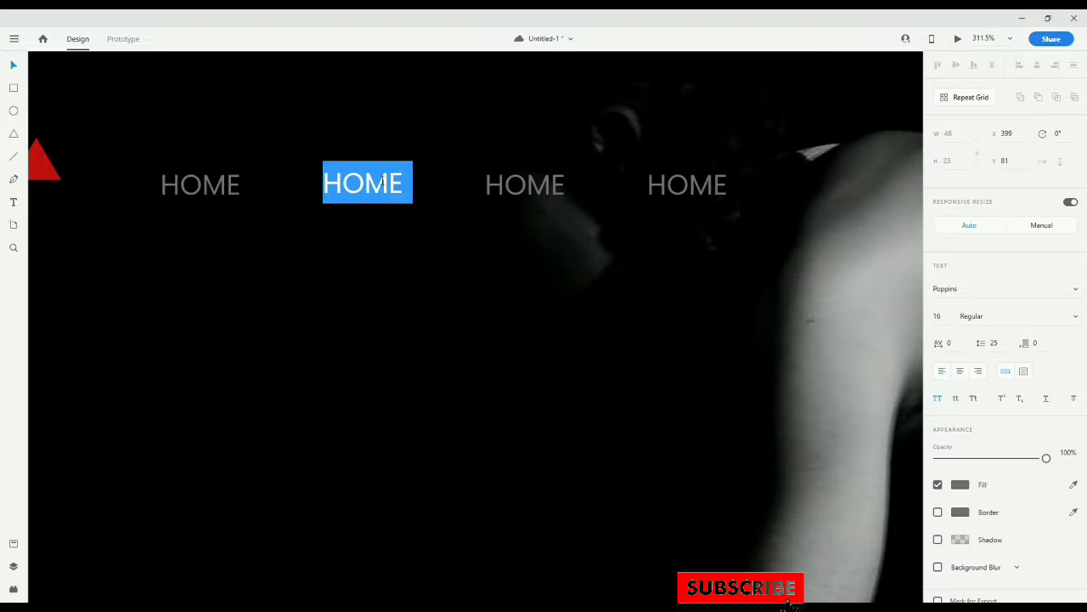
{"action": "type", "text": "ABOUT"}
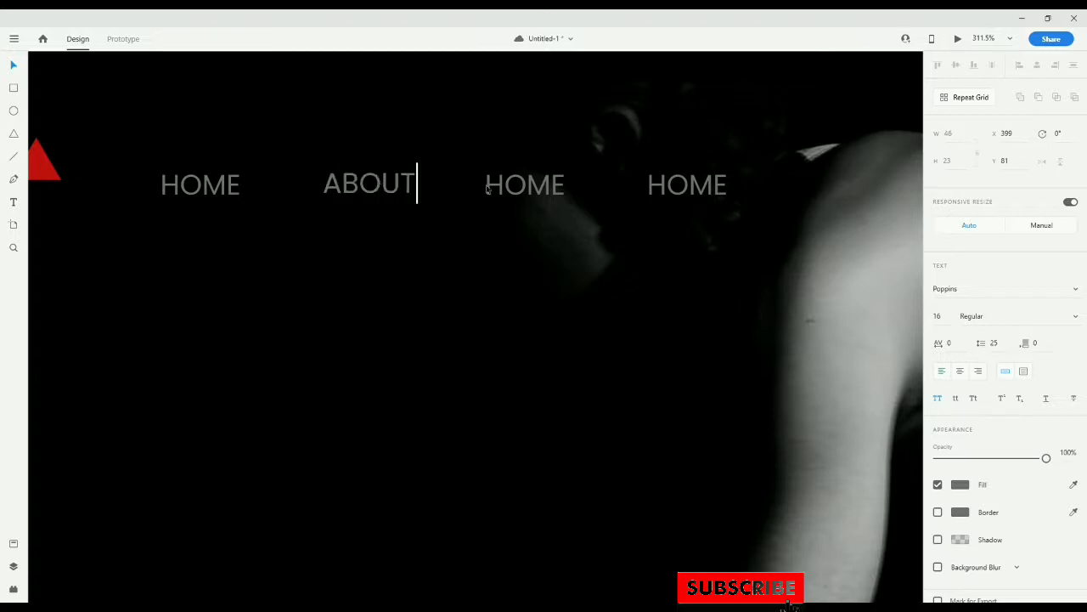
{"action": "key", "text": "Escape"}
Change the third menu item's text to "PRODUCTS"
{"action": "left_click", "coordinate": [533, 192]}
{"action": "double_click", "coordinate": [533, 192]}
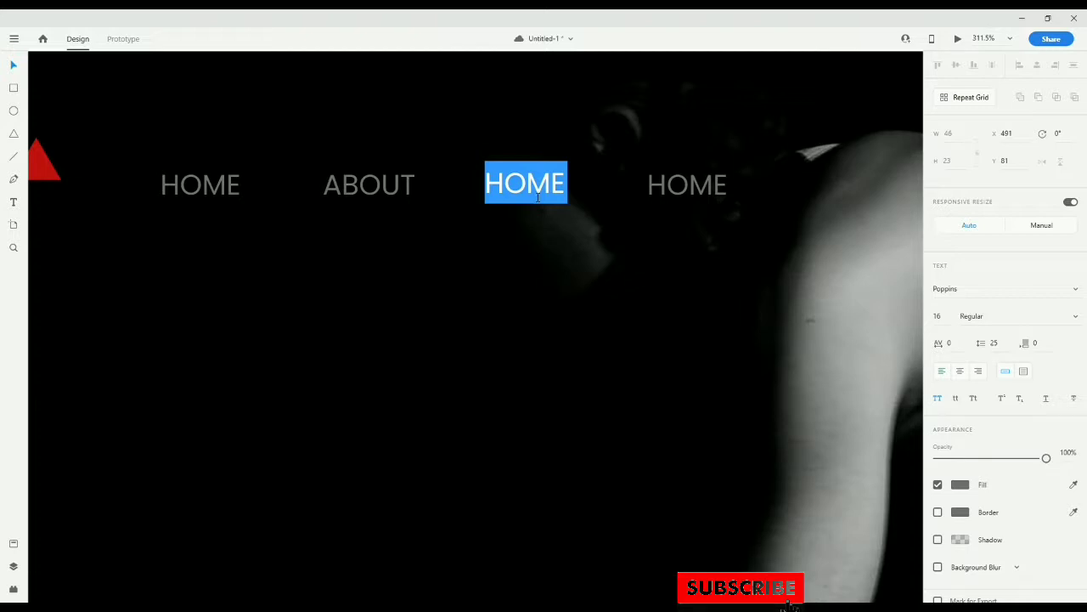
{"action": "type", "text": "PRODU"}
{"action": "key", "text": "BackSpace"}
{"action": "key", "text": "BackSpace"}
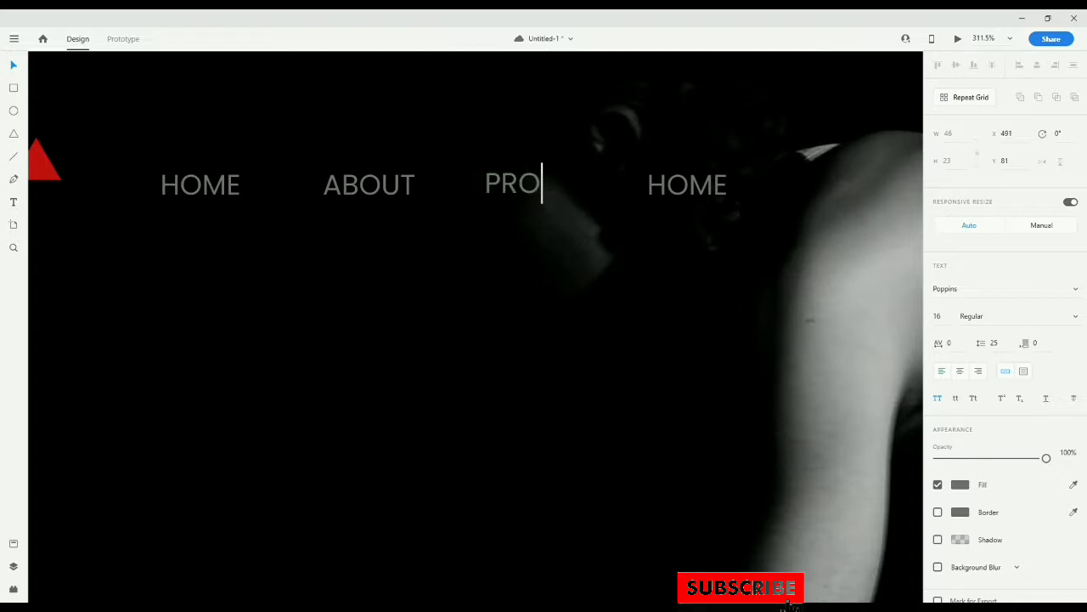
{"action": "type", "text": "DUCTS"}
{"action": "key", "text": "Escape"}
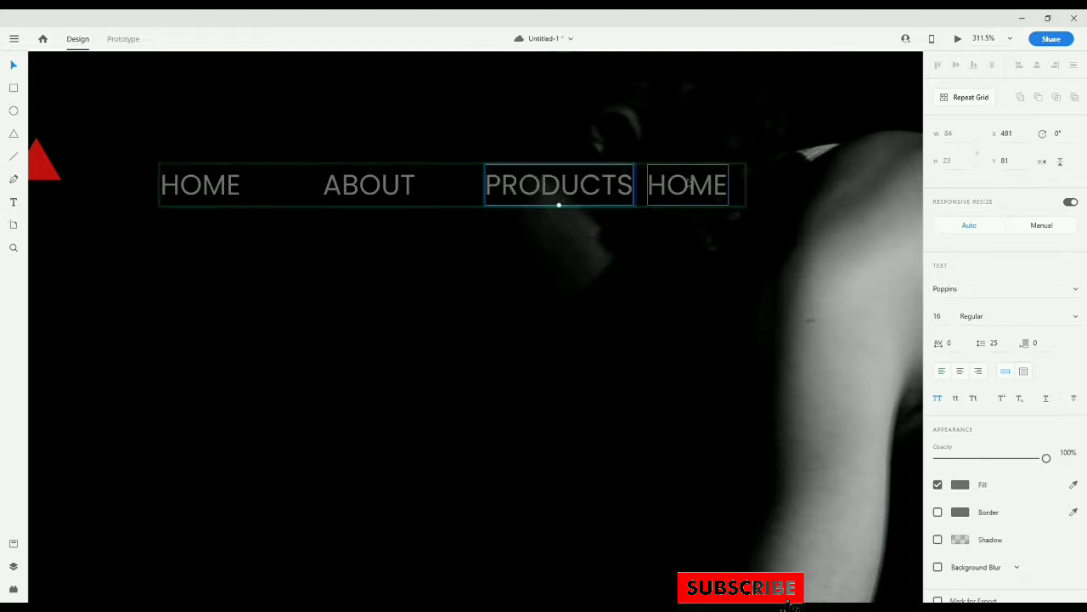
Change the fourth menu item's text to "CONTACT"
{"action": "double_click", "coordinate": [689, 185]}
{"action": "type", "text": "CONTACT"}
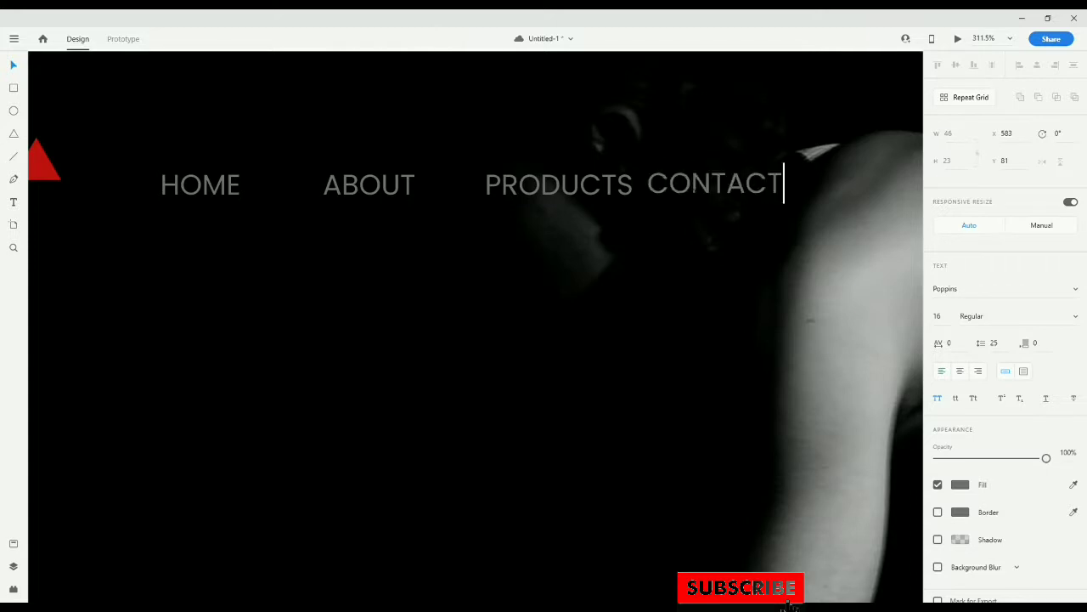
{"action": "key", "text": "Escape"}
{"action": "key", "text": "Escape"}
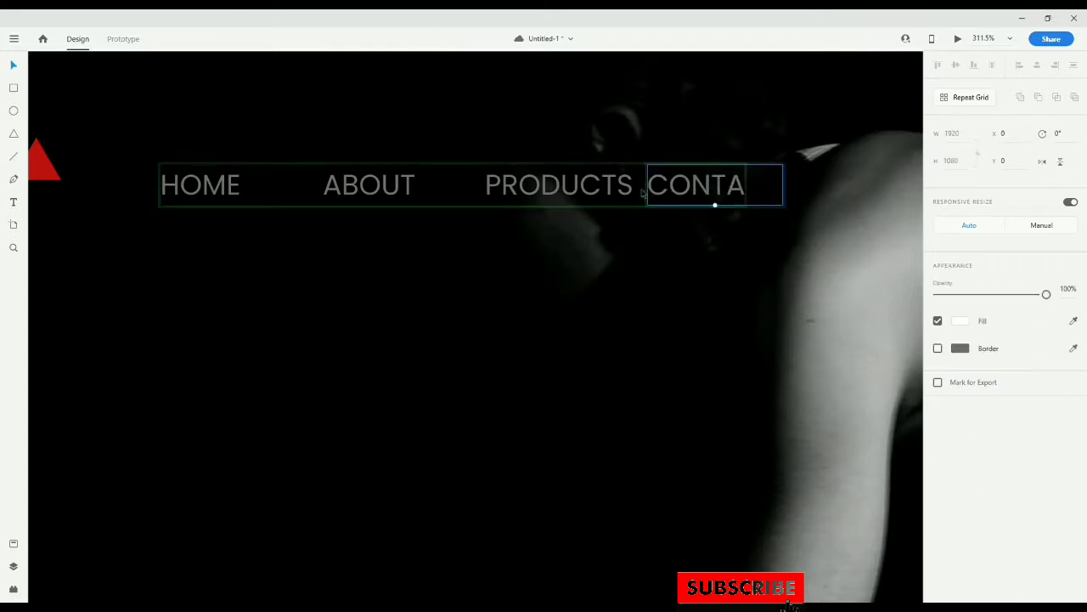
Widen the repeat grid's spacing slightly and ungroup it into separate menu items
{"action": "left_click_drag", "start_coordinate": [642, 192], "coordinate": [656, 193]}
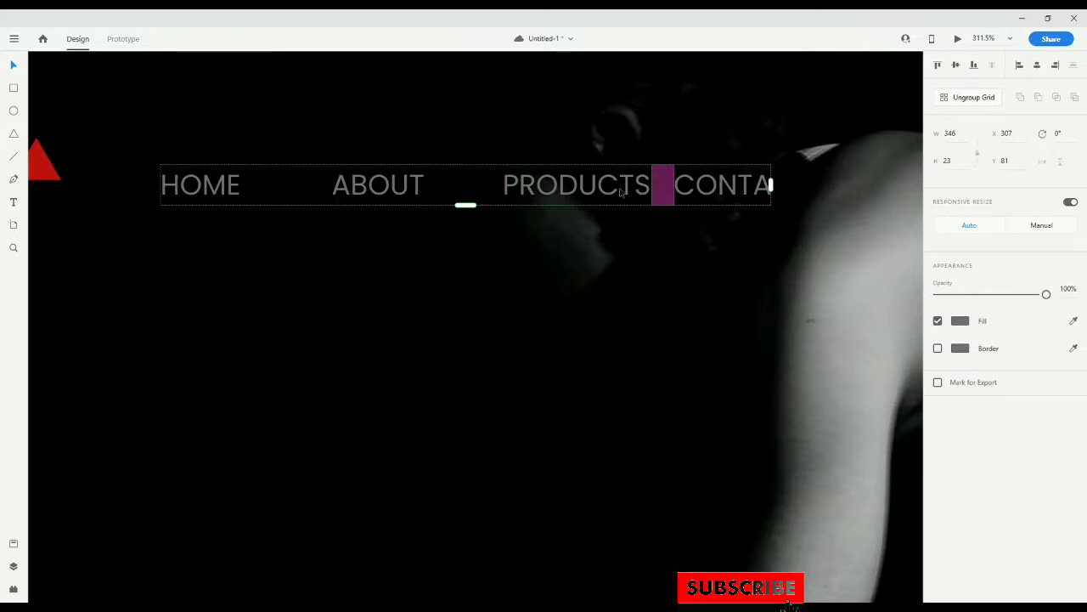
{"action": "key", "text": "ctrl+shift+g"}
{"action": "left_click", "coordinate": [558, 257]}
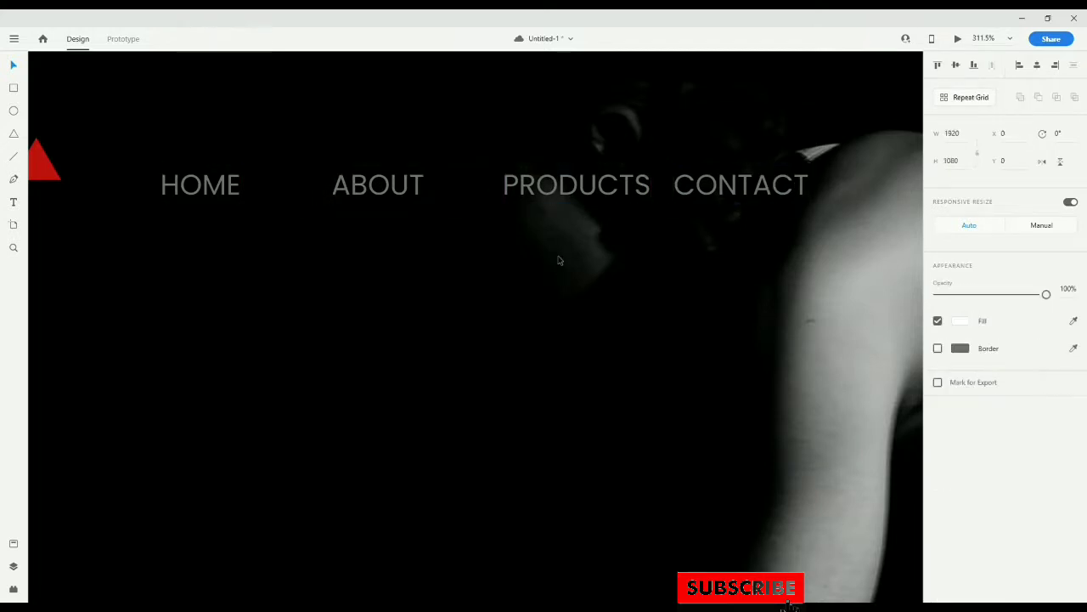
Shift ABOUT, PRODUCTS and CONTACT horizontally so that the gaps between the menu items are roughly even
{"action": "left_click_drag", "start_coordinate": [738, 190], "coordinate": [775, 191]}
{"action": "left_click_drag", "start_coordinate": [346, 183], "coordinate": [355, 184]}
{"action": "left_click_drag", "start_coordinate": [521, 183], "coordinate": [551, 184]}
{"action": "left_click_drag", "start_coordinate": [758, 185], "coordinate": [825, 190]}
{"action": "left_click", "coordinate": [822, 228]}
{"action": "left_click", "coordinate": [702, 252]}
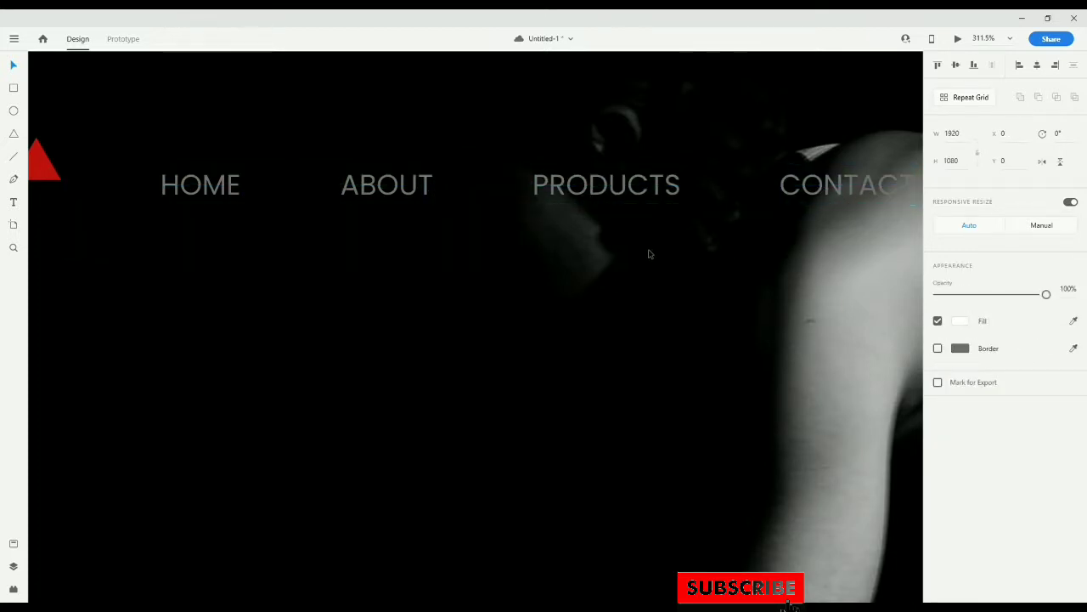
Move all four menu items together to the right side of the artboard's header
{"action": "scroll", "coordinate": [651, 252], "scroll_direction": "down", "scroll_amount": 6}
{"action": "left_click", "coordinate": [679, 239]}
{"action": "left_click", "coordinate": [643, 238], "text": "shift"}
{"action": "left_click", "coordinate": [590, 239], "text": "shift"}
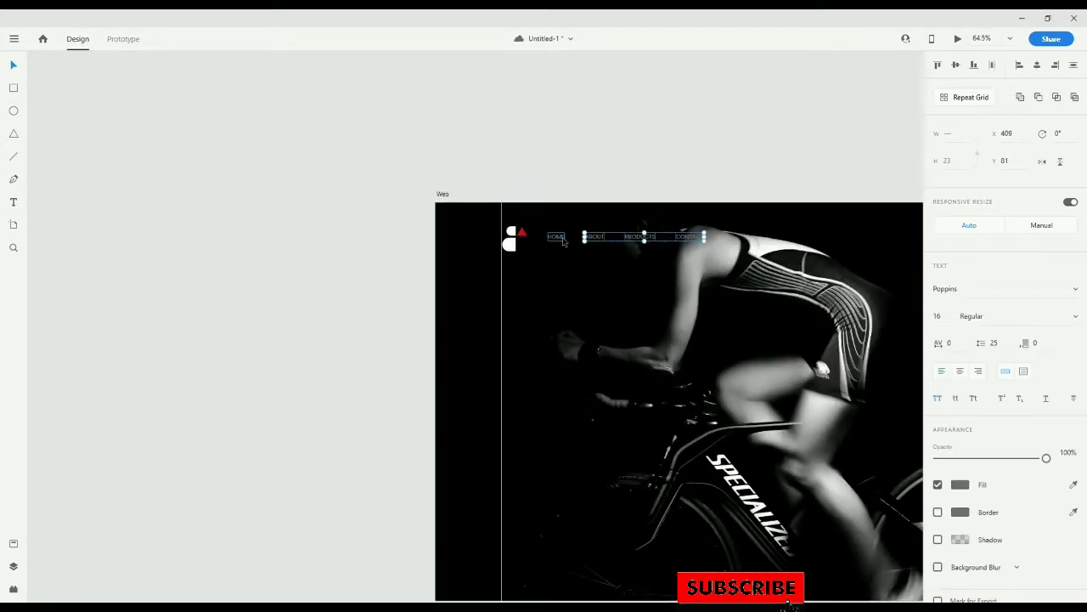
{"action": "left_click", "coordinate": [559, 238], "text": "shift"}
{"action": "left_click_drag", "start_coordinate": [725, 273], "coordinate": [785, 260]}
Set the fill of the four menu items to white
{"action": "left_click", "coordinate": [961, 485]}
{"action": "left_click_drag", "start_coordinate": [796, 460], "coordinate": [754, 391]}
{"action": "left_click", "coordinate": [708, 322]}
Add the red fill of the logo's triangle to the document's color assets
{"action": "scroll", "coordinate": [731, 272], "scroll_direction": "up", "scroll_amount": 1}
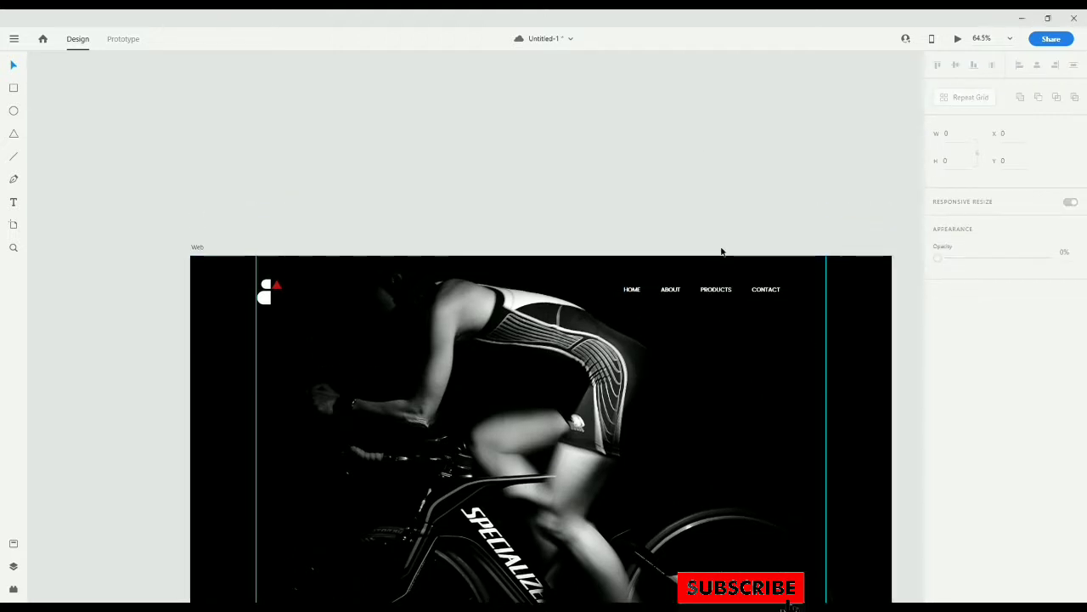
{"action": "scroll", "coordinate": [721, 250], "scroll_direction": "up", "scroll_amount": 5}
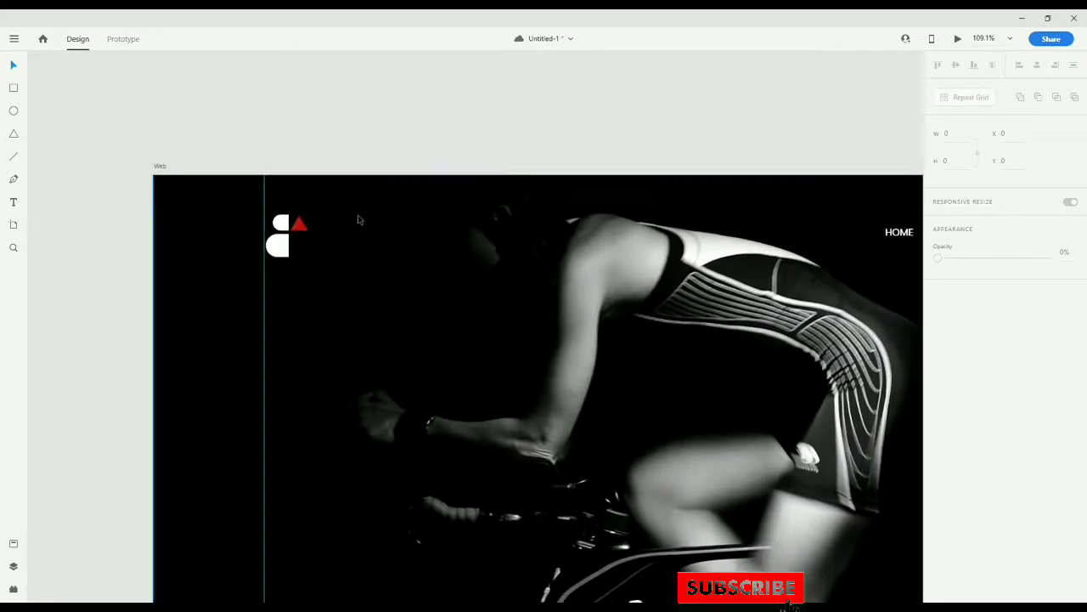
{"action": "left_click", "coordinate": [299, 225]}
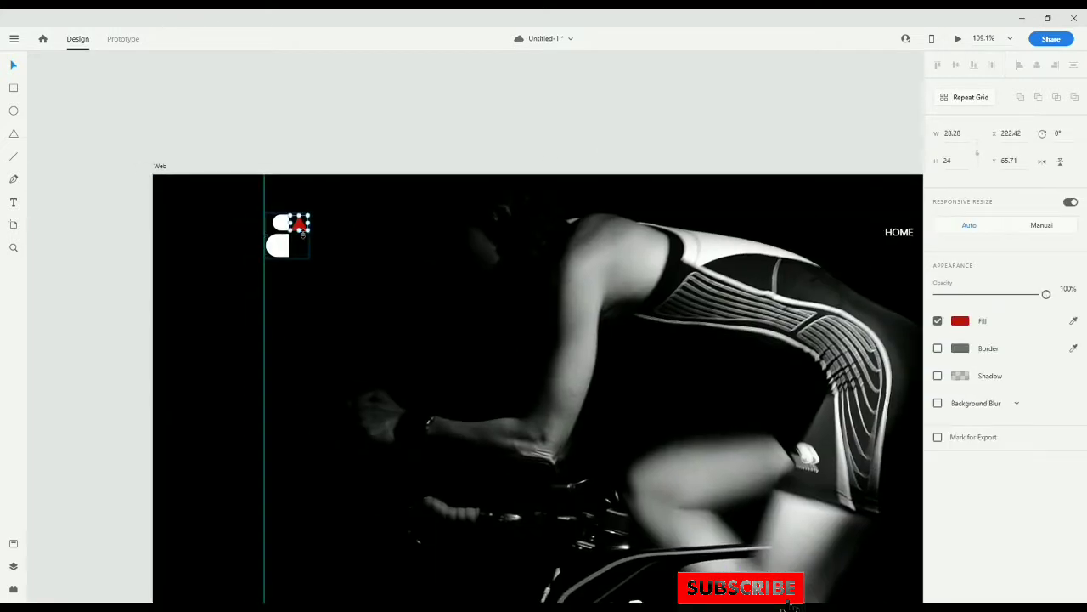
{"action": "left_click", "coordinate": [14, 565]}
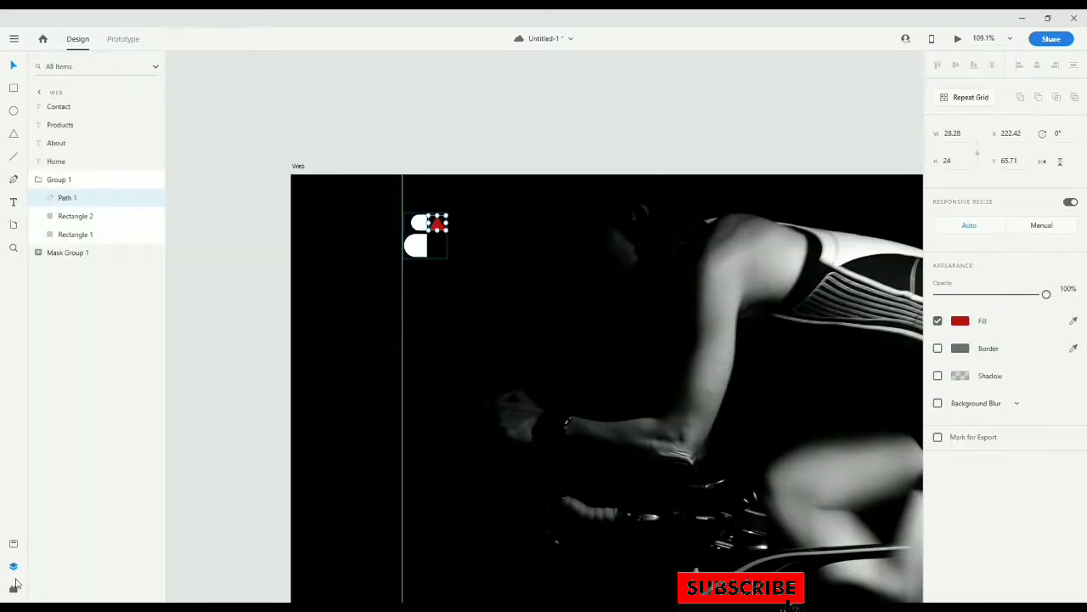
{"action": "left_click", "coordinate": [14, 543]}
{"action": "left_click", "coordinate": [153, 239]}
{"action": "left_click", "coordinate": [208, 255]}
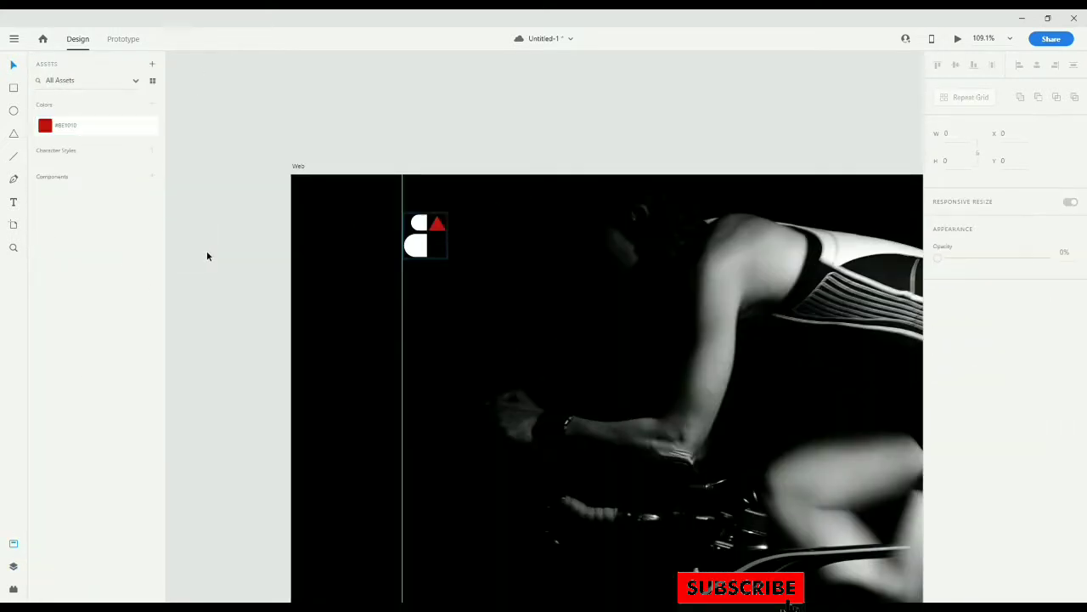
Draw a white rectangle about 30 by 6 px against the header's right guide beside CONTACT, without a border
{"action": "left_click_drag", "start_coordinate": [736, 266], "coordinate": [604, 259]}
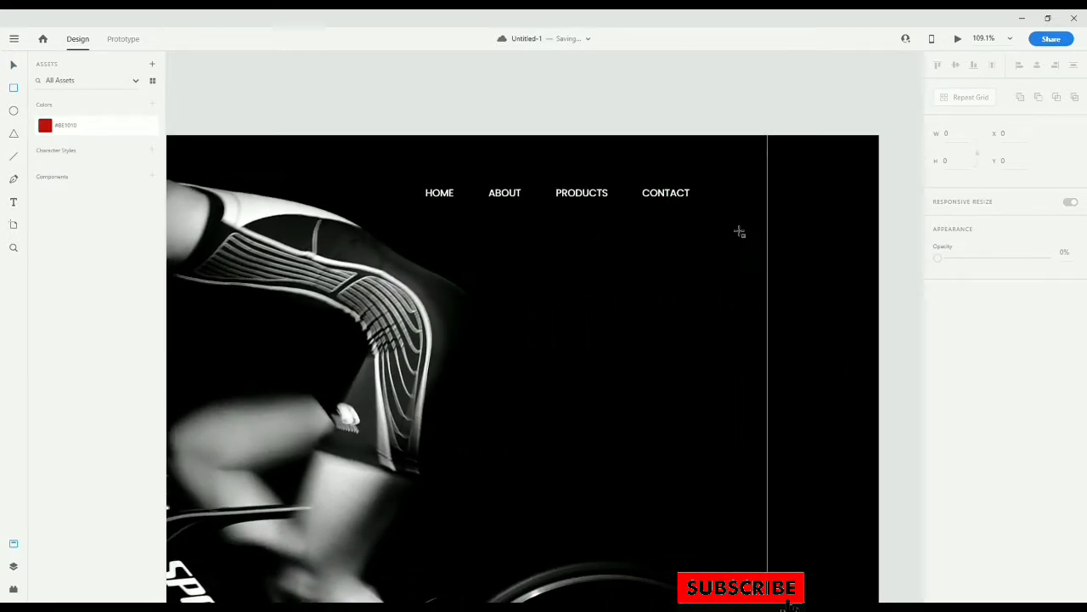
{"action": "scroll", "coordinate": [742, 229], "scroll_direction": "up", "scroll_amount": 5}
{"action": "left_click_drag", "start_coordinate": [748, 221], "coordinate": [529, 314]}
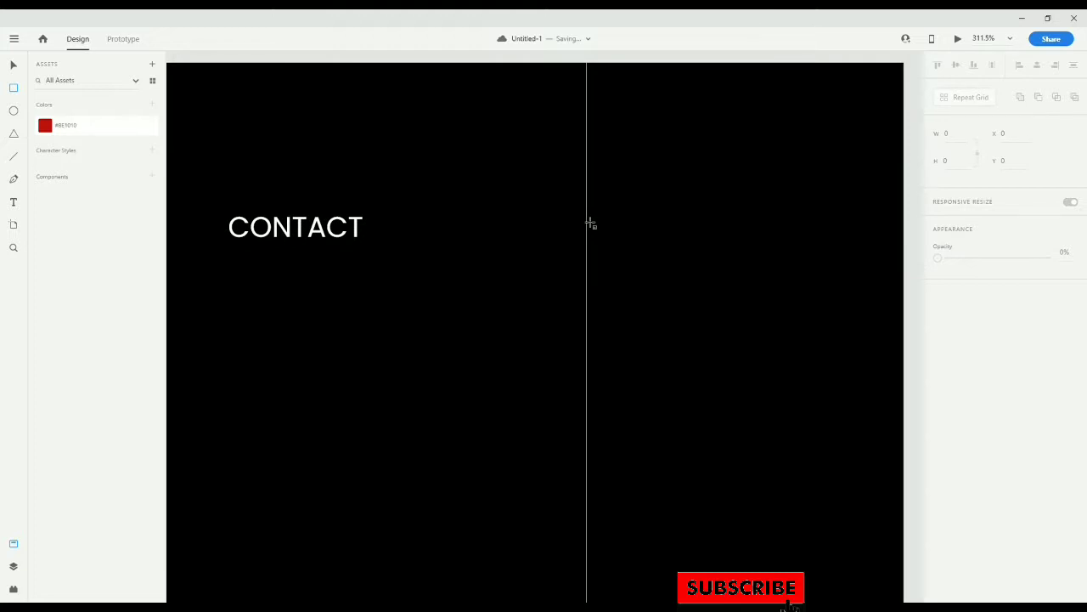
{"action": "left_click_drag", "start_coordinate": [588, 220], "coordinate": [539, 231]}
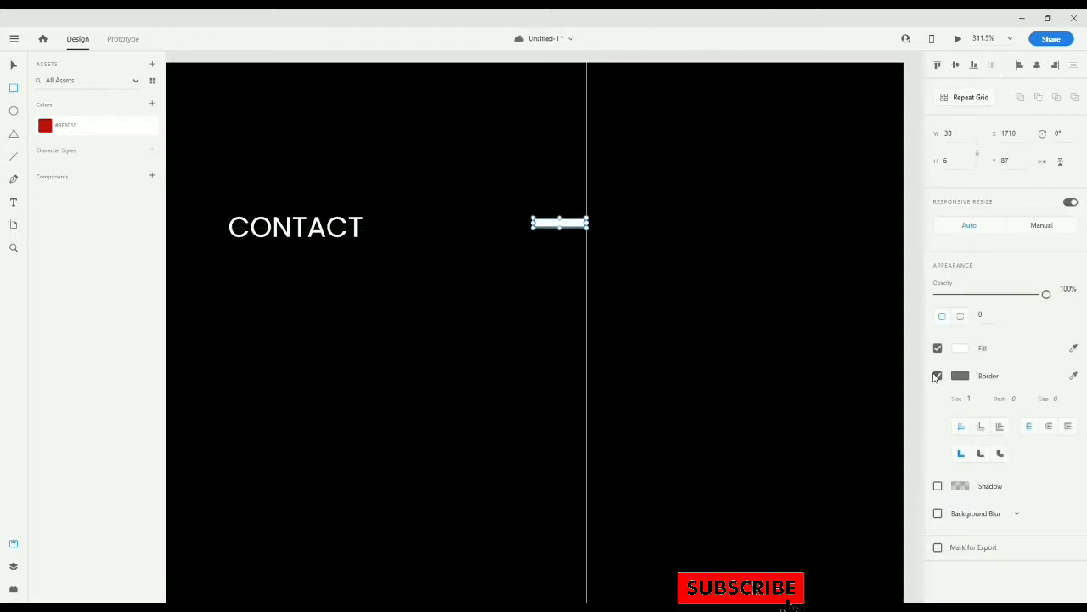
{"action": "left_click", "coordinate": [938, 375]}
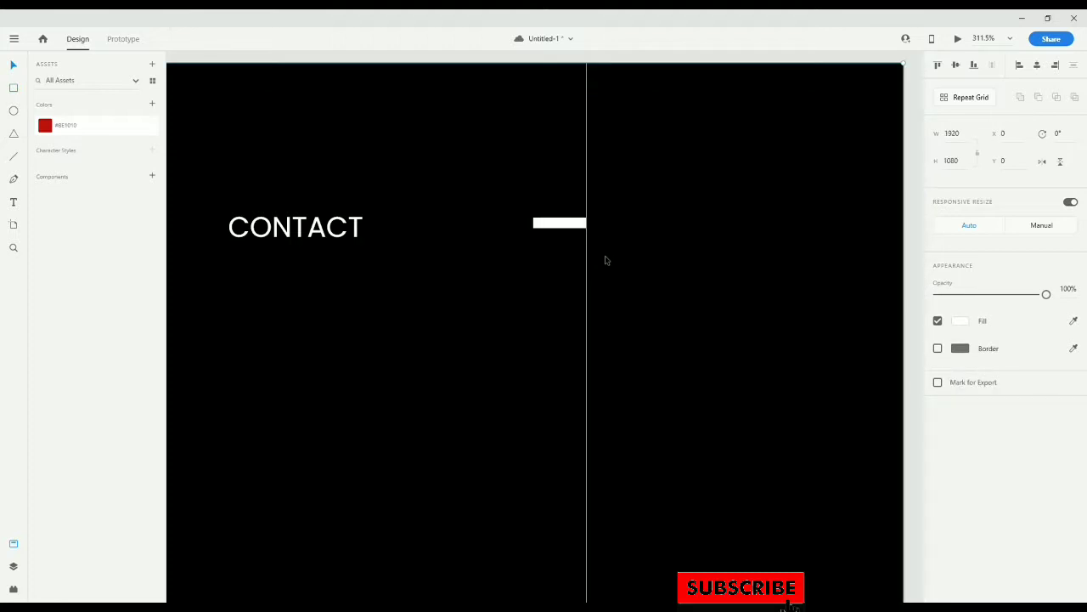
Resize the white bar to 32 by 4 px and duplicate it into an evenly spaced stack of three bars
{"action": "left_click_drag", "start_coordinate": [534, 224], "coordinate": [572, 256]}
{"action": "left_click", "coordinate": [571, 237]}
{"action": "scroll", "coordinate": [624, 257], "scroll_direction": "down", "scroll_amount": 2}
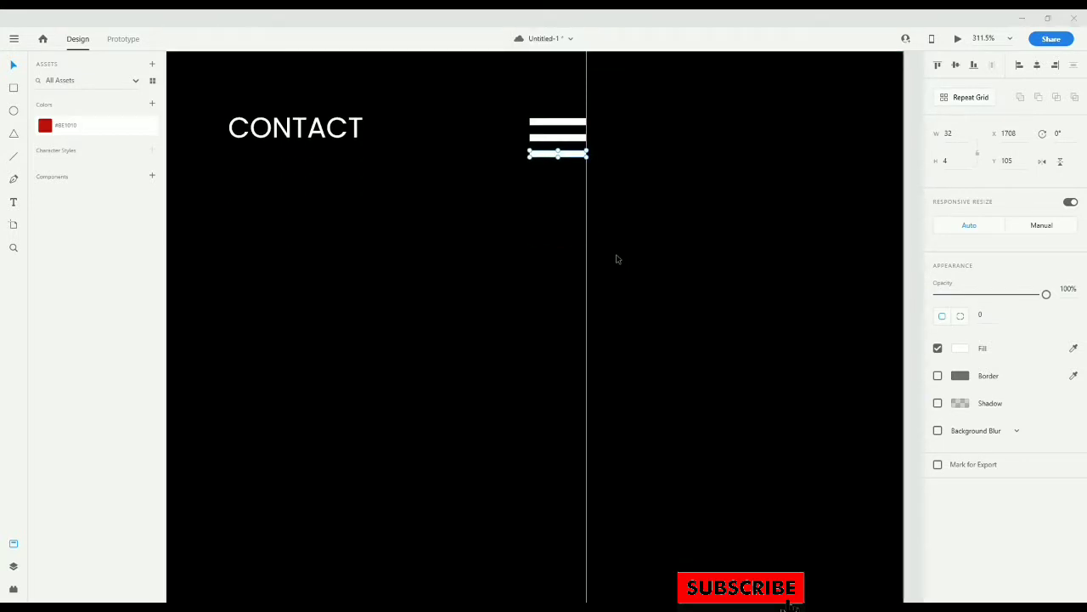
{"action": "scroll", "coordinate": [616, 255], "scroll_direction": "down", "scroll_amount": 6}
{"action": "left_click", "coordinate": [713, 265]}
Reduce the vertical gaps between the three bars of the menu icon
{"action": "scroll", "coordinate": [630, 248], "scroll_direction": "up", "scroll_amount": 1}
{"action": "scroll", "coordinate": [618, 242], "scroll_direction": "up", "scroll_amount": 5}
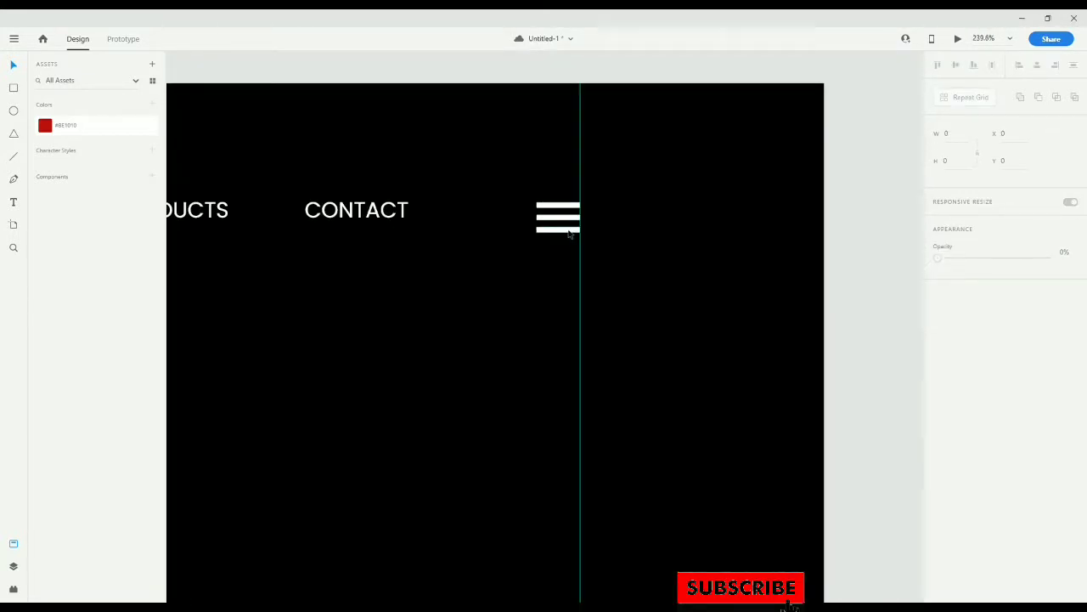
{"action": "left_click", "coordinate": [563, 208]}
{"action": "scroll", "coordinate": [561, 208], "scroll_direction": "up", "scroll_amount": 5}
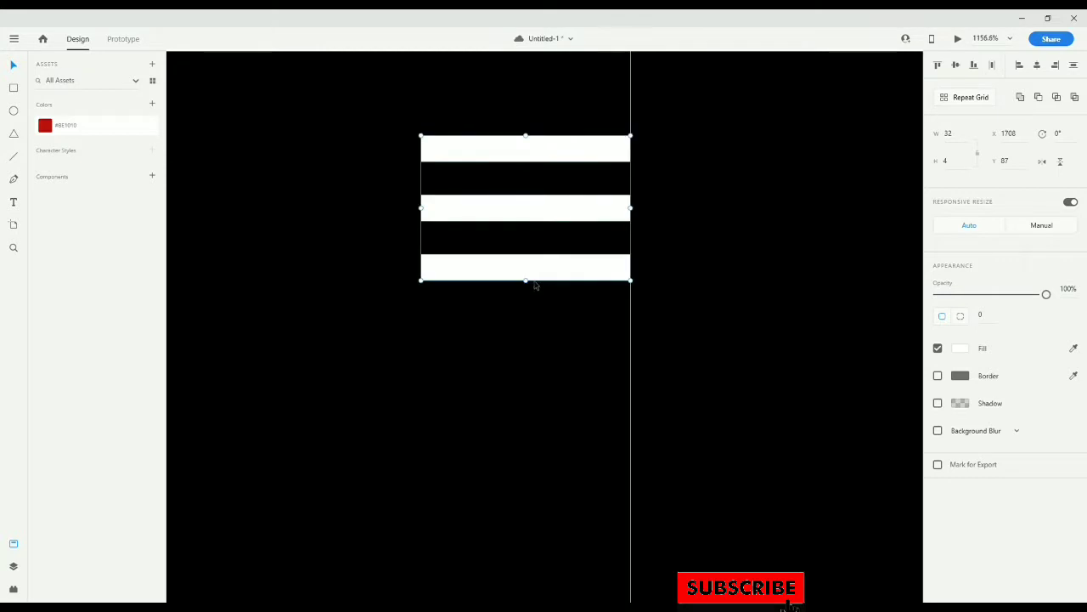
{"action": "left_click_drag", "start_coordinate": [532, 287], "coordinate": [533, 259]}
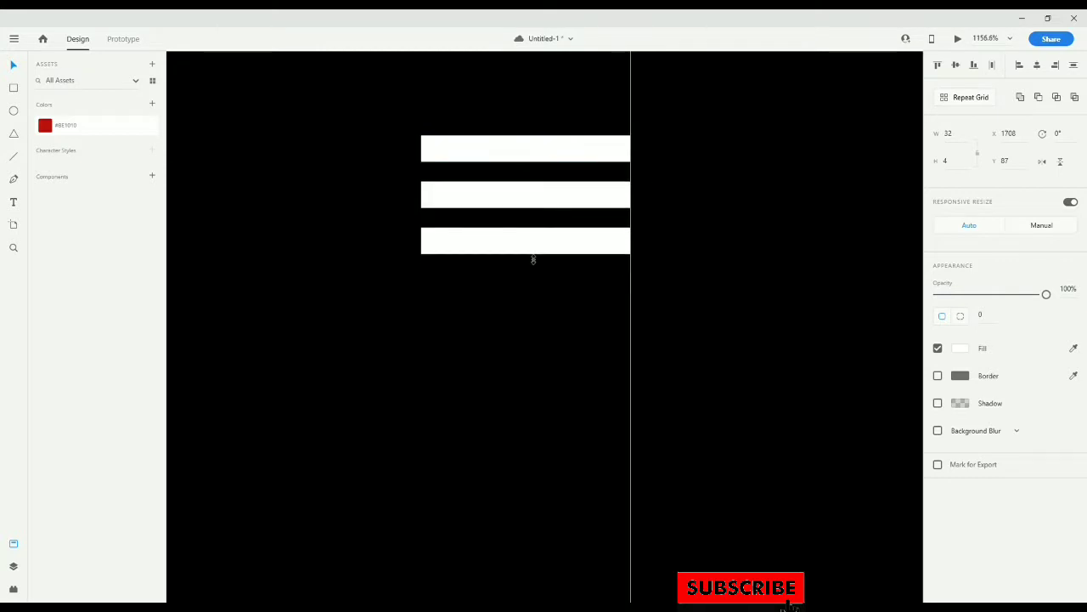
{"action": "left_click", "coordinate": [918, 389]}
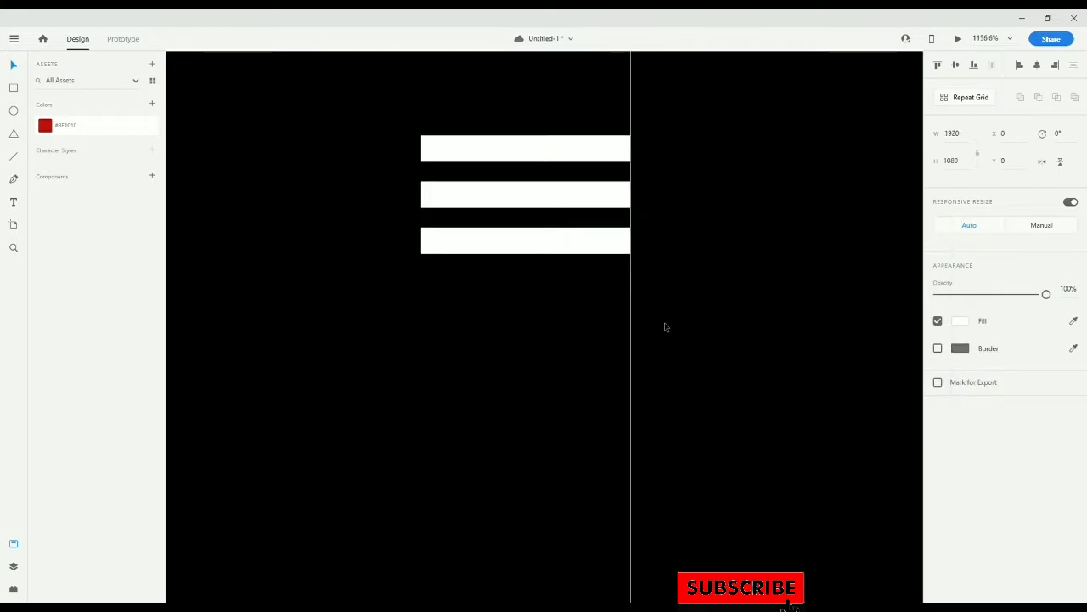
Rework the bar positions so the three bars of the menu icon sit wider apart with even gaps
{"action": "scroll", "coordinate": [663, 326], "scroll_direction": "down", "scroll_amount": 5}
{"action": "scroll", "coordinate": [651, 318], "scroll_direction": "down", "scroll_amount": 4}
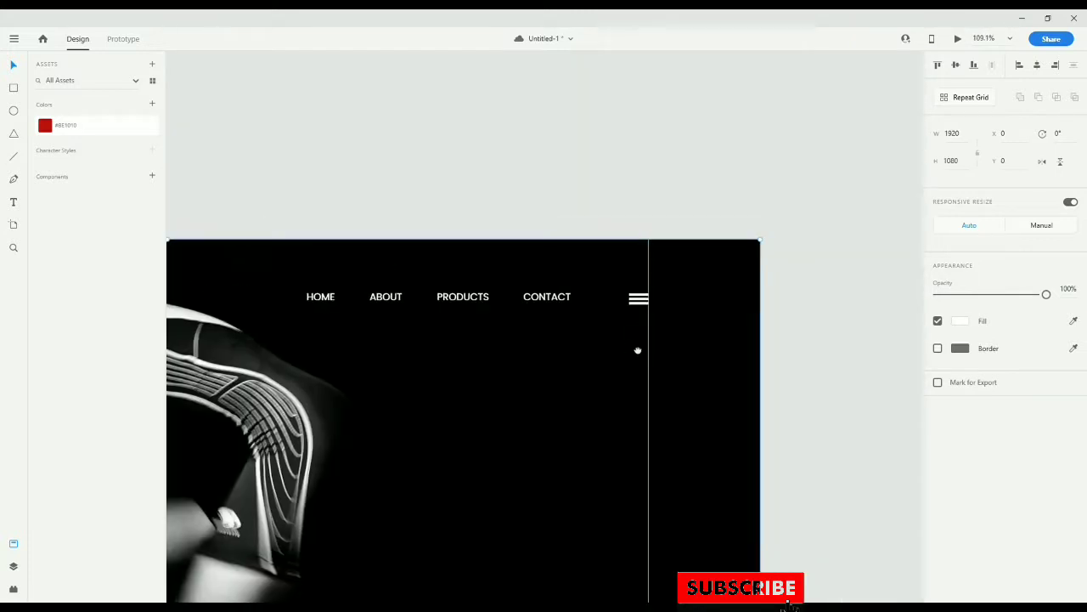
{"action": "scroll", "coordinate": [641, 317], "scroll_direction": "up", "scroll_amount": 4}
{"action": "scroll", "coordinate": [640, 315], "scroll_direction": "up", "scroll_amount": 4}
{"action": "left_click", "coordinate": [652, 229]}
{"action": "left_click", "coordinate": [638, 202], "text": "shift"}
{"action": "left_click_drag", "start_coordinate": [639, 204], "coordinate": [656, 216]}
{"action": "mouse_move", "coordinate": [655, 254]}
{"action": "left_mouse_down"}
{"action": "mouse_move", "coordinate": [654, 266]}
{"action": "mouse_move", "coordinate": [647, 260]}
{"action": "left_mouse_up"}
{"action": "key", "text": "ctrl+z"}
Set the height of all three menu icon bars to 3 px
{"action": "left_click", "coordinate": [653, 268]}
{"action": "scroll", "coordinate": [772, 269], "scroll_direction": "down", "scroll_amount": 5}
{"action": "scroll", "coordinate": [670, 269], "scroll_direction": "up", "scroll_amount": 5}
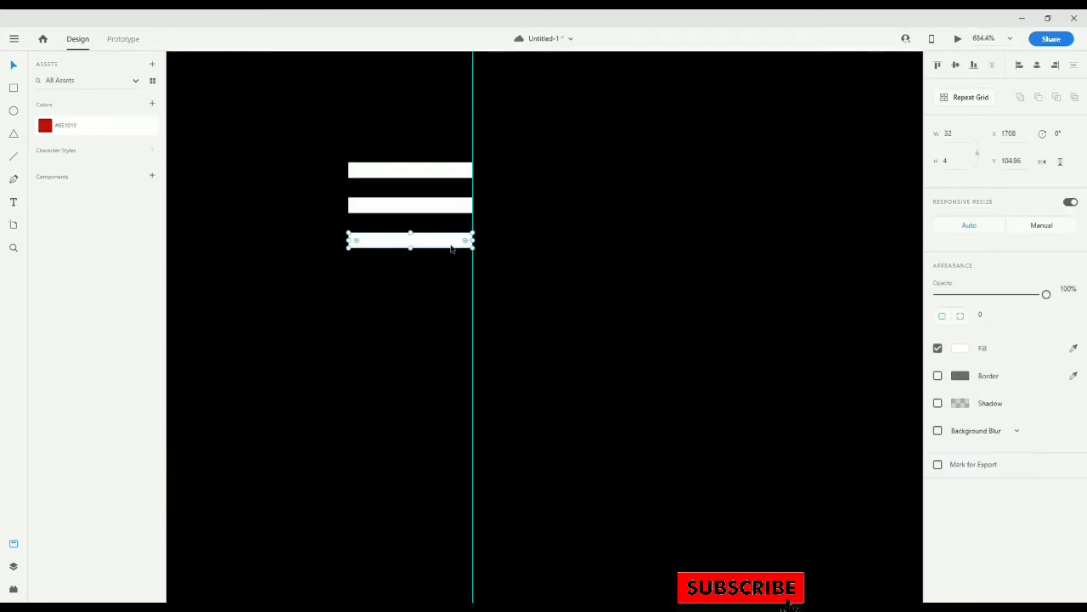
{"action": "left_click", "coordinate": [431, 206], "text": "shift"}
{"action": "left_click", "coordinate": [411, 170], "text": "shift"}
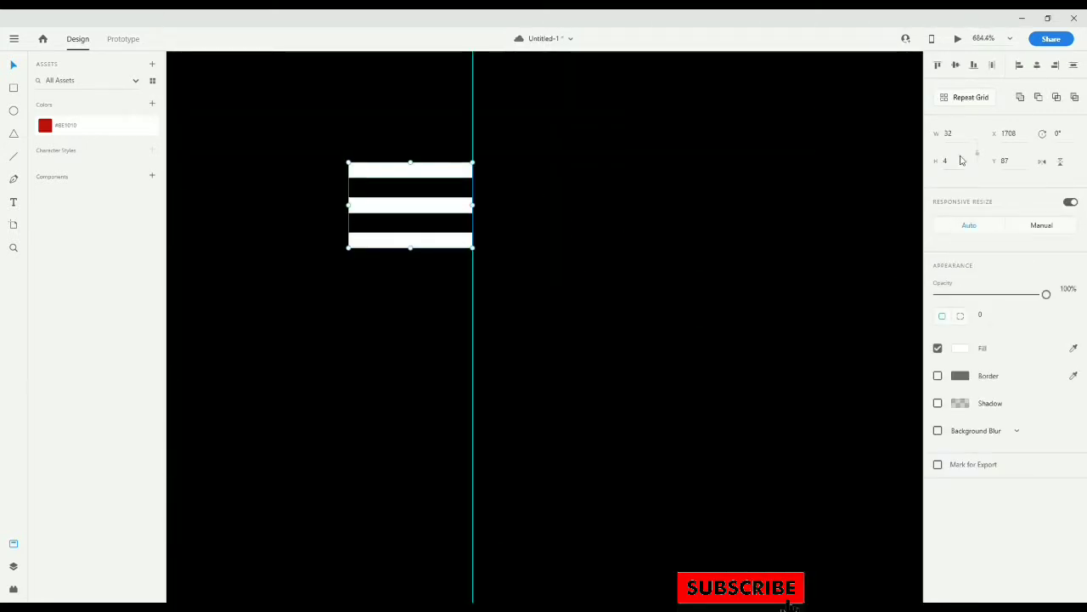
{"action": "key", "text": "Return"}
{"action": "left_click", "coordinate": [498, 262]}
Group the three bars and scale the menu icon down to about 27 by 21 px against the right guide
{"action": "scroll", "coordinate": [498, 262], "scroll_direction": "down", "scroll_amount": 5}
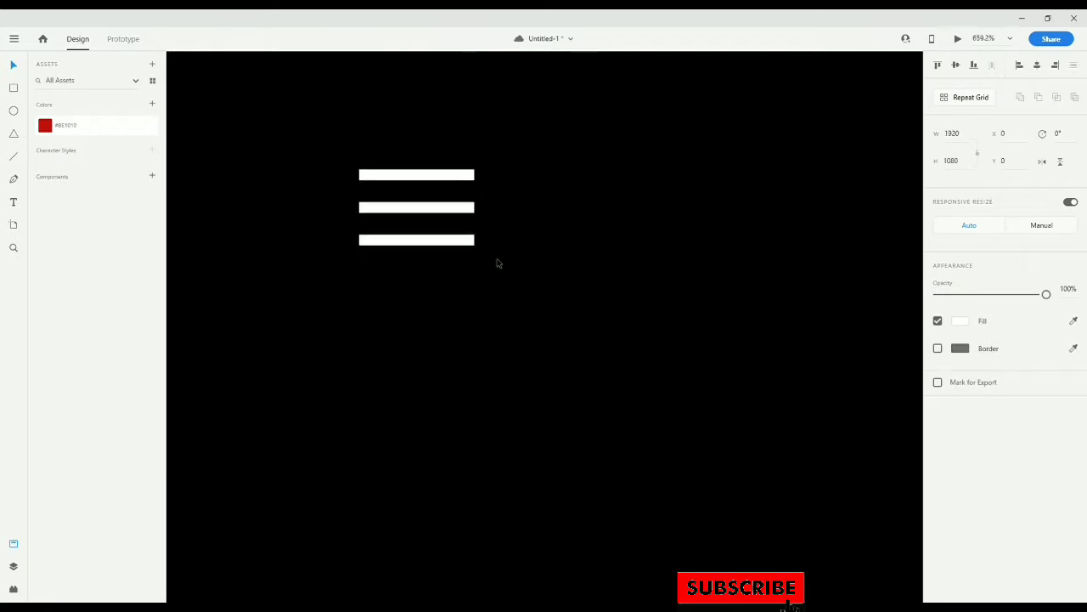
{"action": "scroll", "coordinate": [500, 263], "scroll_direction": "up", "scroll_amount": 2}
{"action": "left_click", "coordinate": [457, 252]}
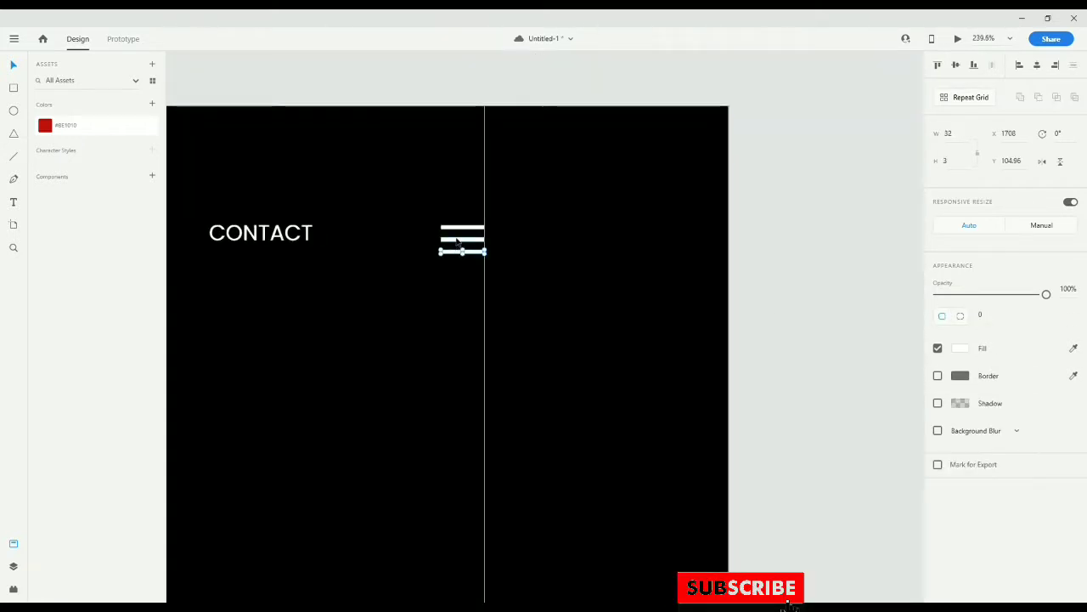
{"action": "left_click", "coordinate": [458, 240], "text": "shift"}
{"action": "left_click", "coordinate": [460, 228], "text": "shift"}
{"action": "key", "text": "ctrl+g"}
{"action": "left_click_drag", "start_coordinate": [463, 238], "coordinate": [453, 239]}
Move the menu icon straight up near the artboard's upper edge, to about Y 19
{"action": "left_click_drag", "start_coordinate": [517, 292], "coordinate": [798, 280]}
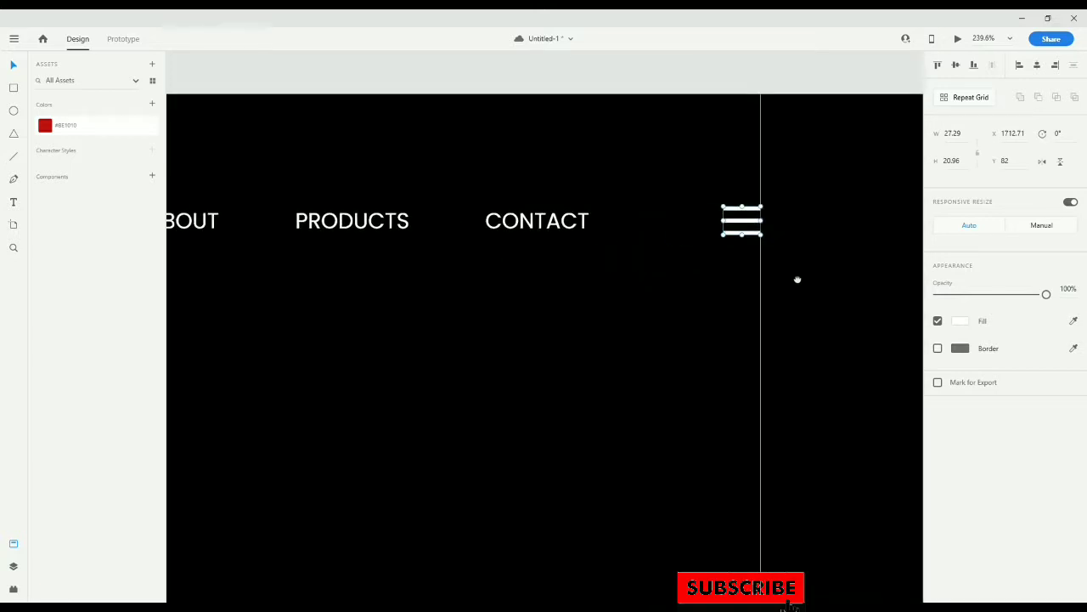
{"action": "scroll", "coordinate": [651, 284], "scroll_direction": "down", "scroll_amount": 8}
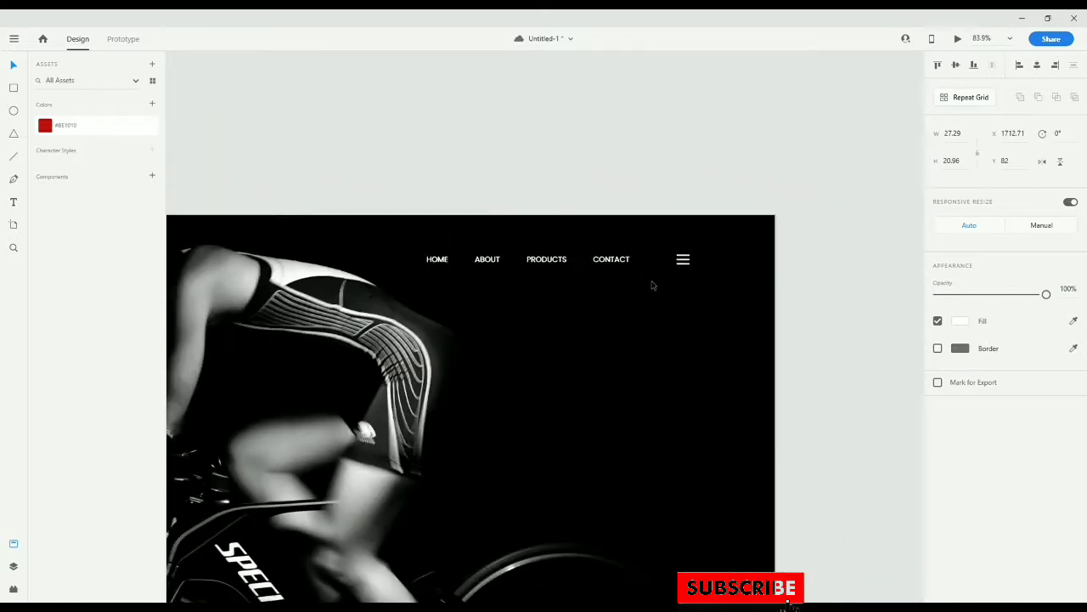
{"action": "scroll", "coordinate": [662, 279], "scroll_direction": "up", "scroll_amount": 8}
{"action": "left_click_drag", "start_coordinate": [724, 225], "coordinate": [726, 114]}
{"action": "scroll", "coordinate": [481, 258], "scroll_direction": "down", "scroll_amount": 5}
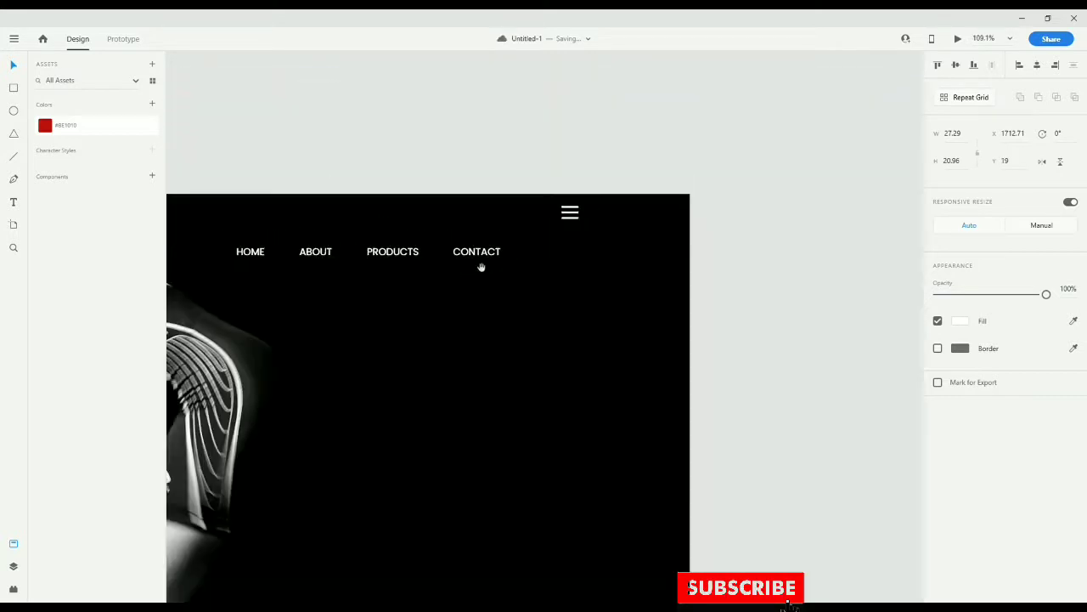
Move HOME, ABOUT, PRODUCTS and CONTACT together to the right until CONTACT ends at the right guide
{"action": "left_click_drag", "start_coordinate": [481, 267], "coordinate": [695, 255]}
{"action": "left_click", "coordinate": [695, 255]}
{"action": "left_click", "coordinate": [595, 256], "text": "shift"}
{"action": "left_click", "coordinate": [523, 257], "text": "shift"}
{"action": "left_click", "coordinate": [464, 256], "text": "shift"}
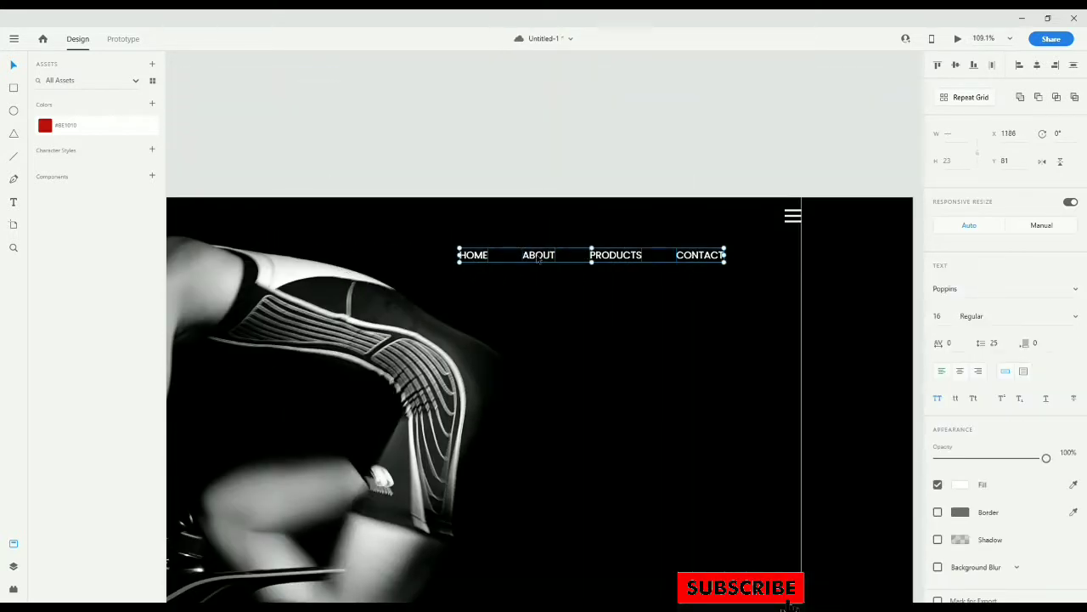
{"action": "left_click_drag", "start_coordinate": [542, 257], "coordinate": [620, 262]}
{"action": "left_click", "coordinate": [755, 204]}
Add the text "Product of the Year" above the menu items, level with the menu icon
{"action": "scroll", "coordinate": [772, 210], "scroll_direction": "up", "scroll_amount": 5}
{"action": "left_click_drag", "start_coordinate": [819, 230], "coordinate": [740, 232]}
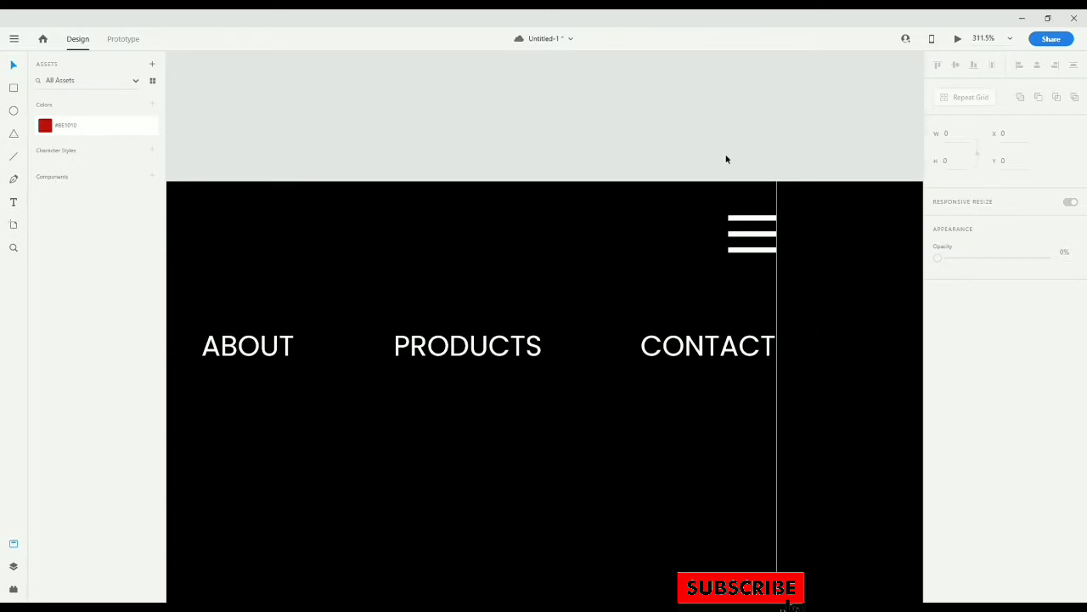
{"action": "key", "text": "t"}
{"action": "left_click", "coordinate": [611, 242]}
{"action": "type", "text": "P"}
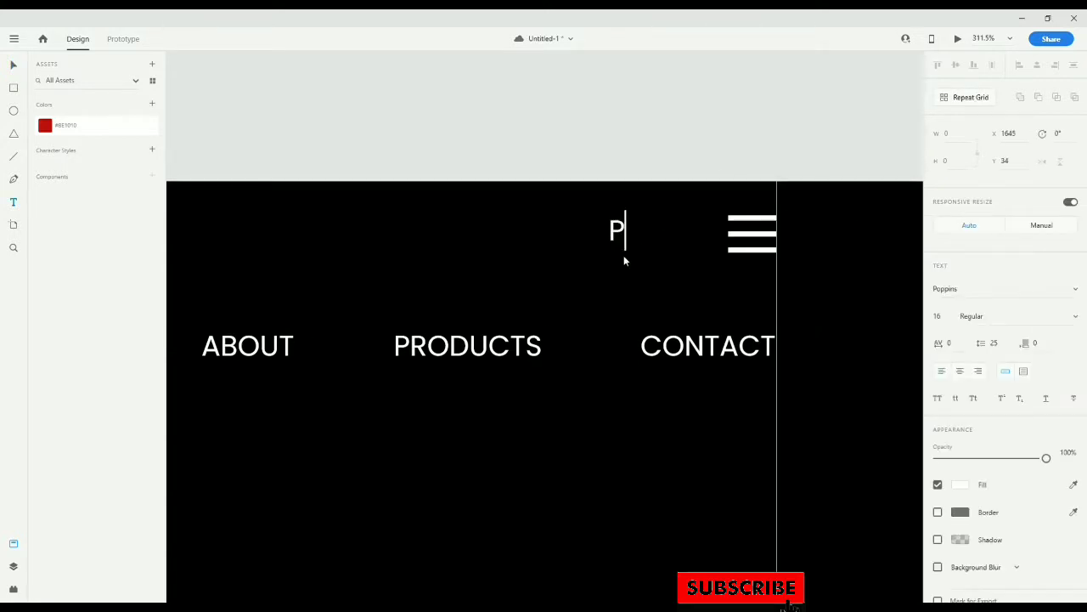
{"action": "type", "text": "roduct 1"}
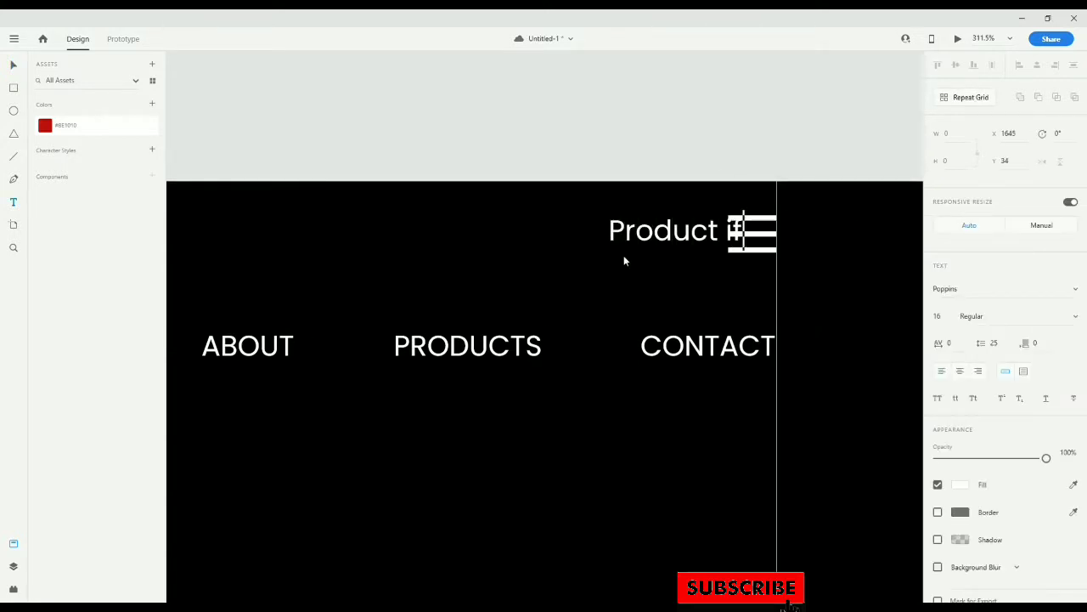
{"action": "type", "text": "f the Year"}
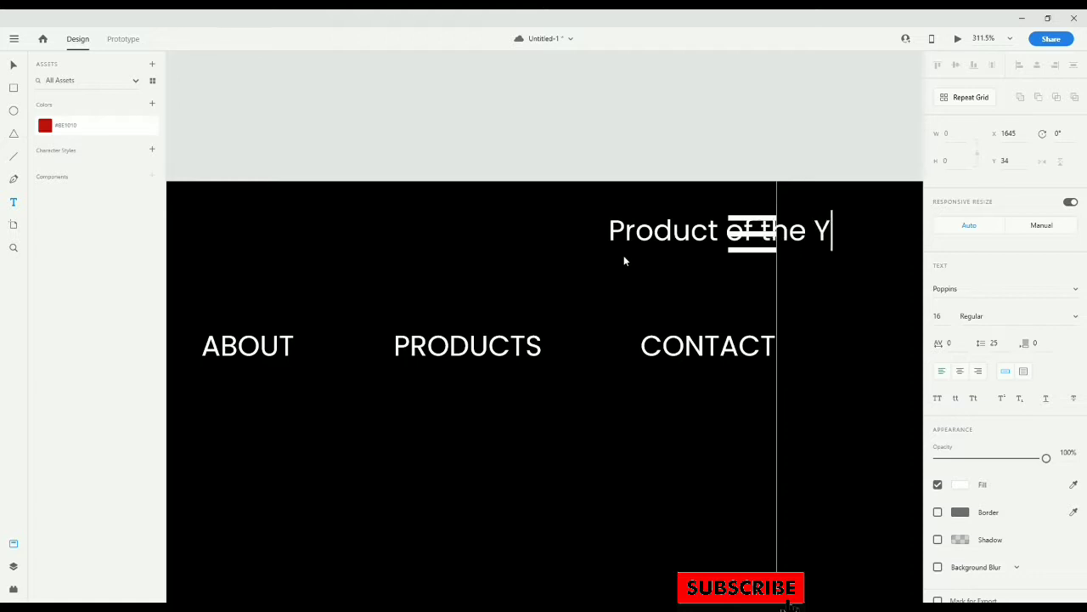
Change the capital Y of "Year" in the new text to a lowercase y
{"action": "key", "text": "Left"}
{"action": "key", "text": "Left"}
{"action": "key", "text": "Left"}
{"action": "key", "text": "shift+Left"}
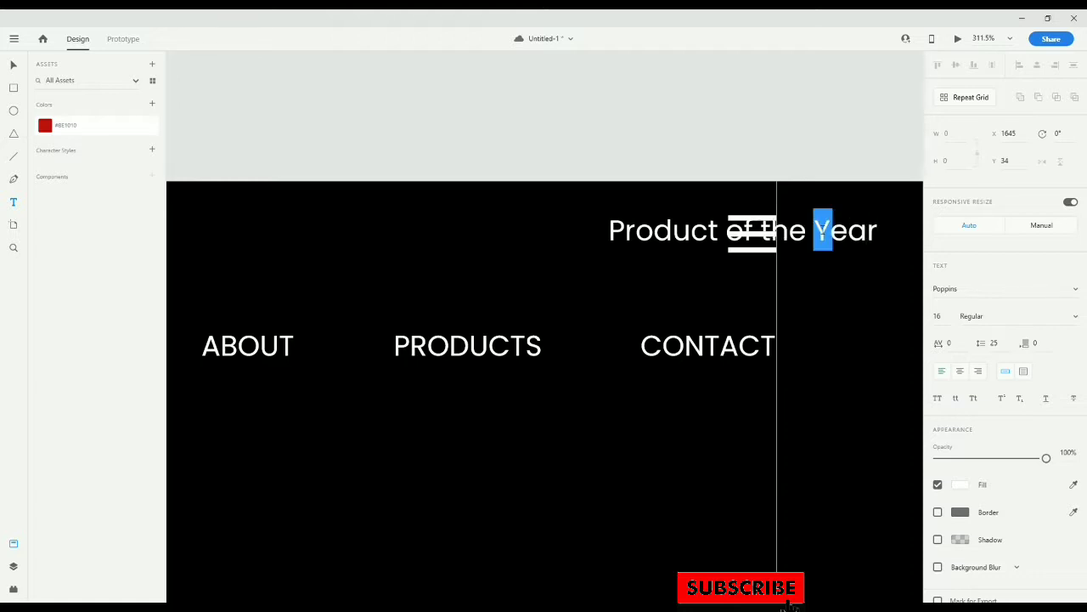
{"action": "type", "text": "y"}
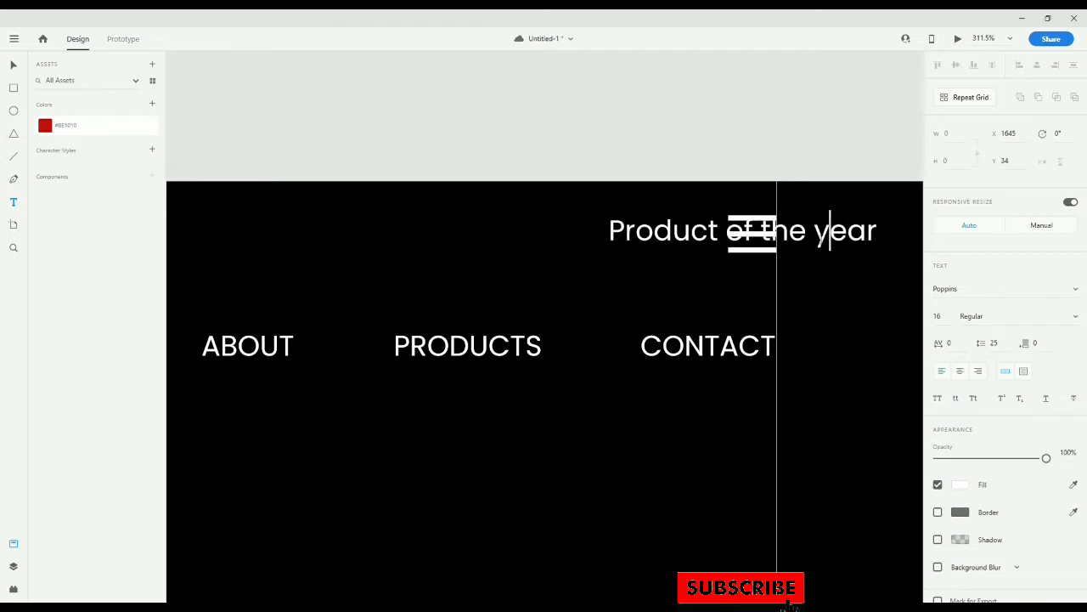
Try to change the hex fill of the "Product of the year" text to a slightly off-white color
{"action": "key", "text": "ctrl+a"}
{"action": "left_click", "coordinate": [960, 486]}
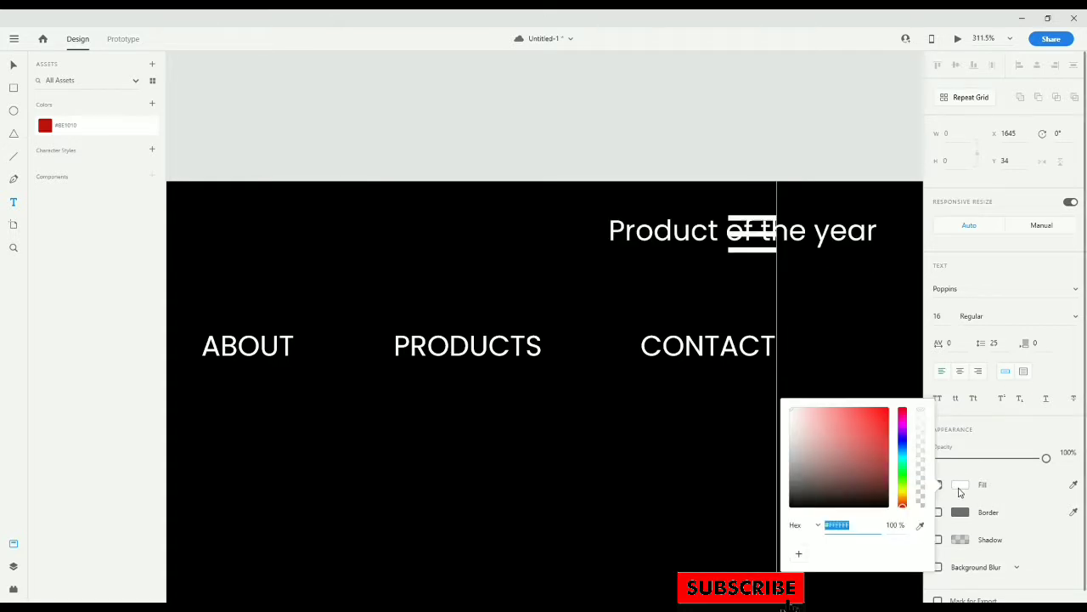
{"action": "left_click", "coordinate": [960, 489]}
{"action": "left_click", "coordinate": [960, 489]}
{"action": "key", "text": "shift+Left"}
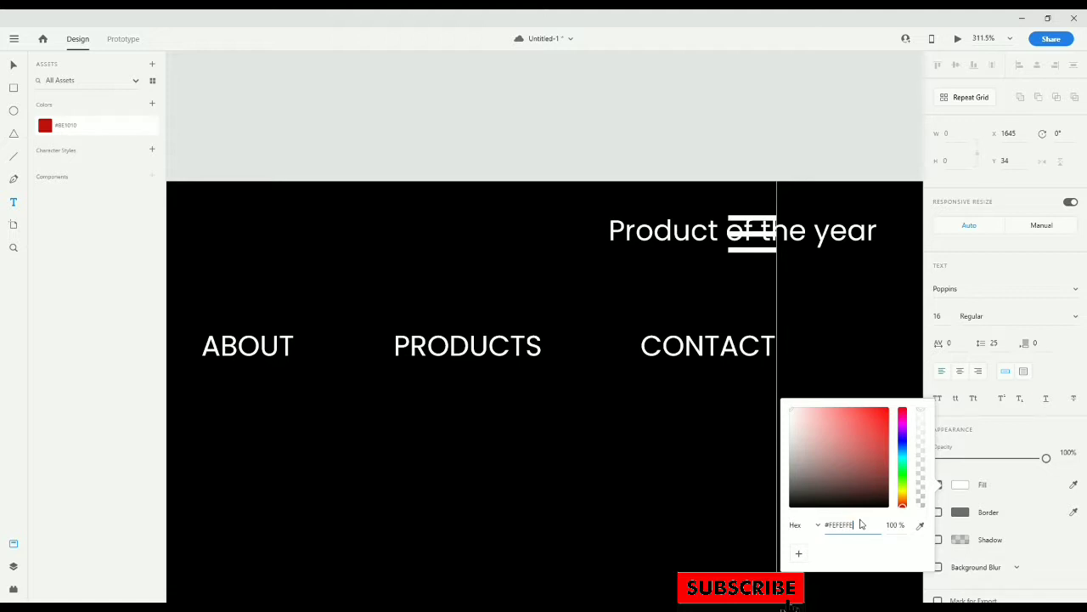
{"action": "left_click", "coordinate": [730, 223]}
{"action": "key", "text": "ctrl+a"}
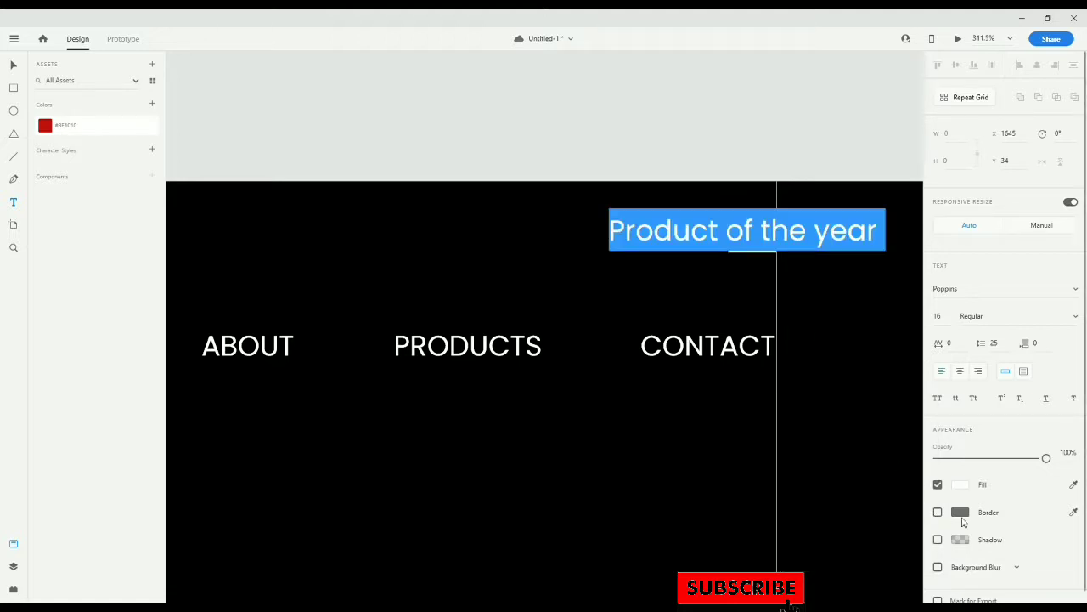
{"action": "left_click", "coordinate": [960, 488]}
{"action": "key", "text": "Right"}
{"action": "key", "text": "Return"}
{"action": "left_click", "coordinate": [643, 129]}
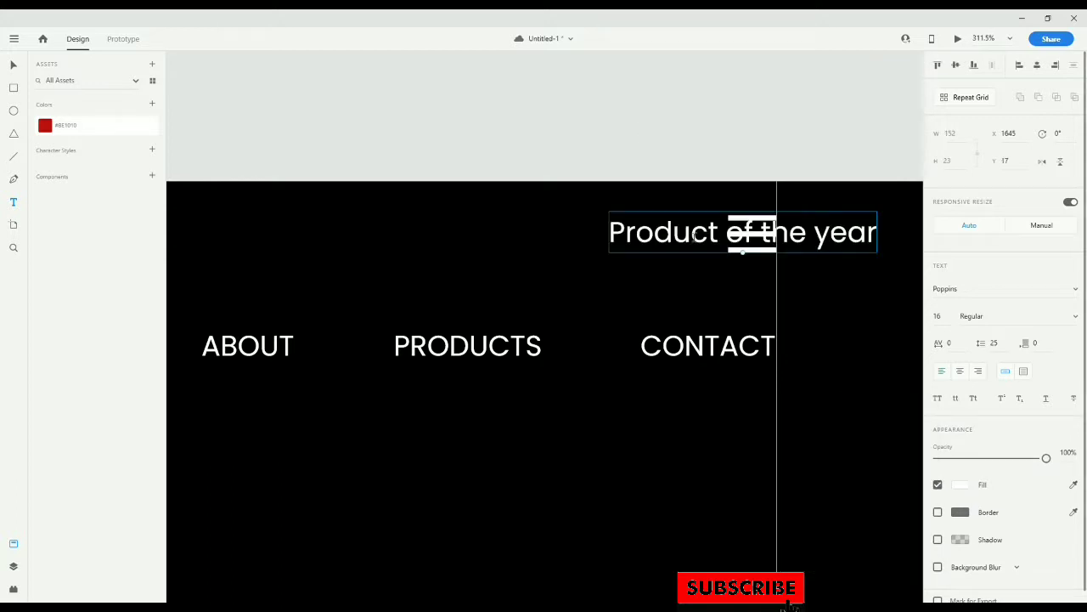
Place the "Product of the year" text to the left of the menu icon and set its font size to 14
{"action": "key", "text": "v"}
{"action": "left_click_drag", "start_coordinate": [521, 235], "coordinate": [467, 233]}
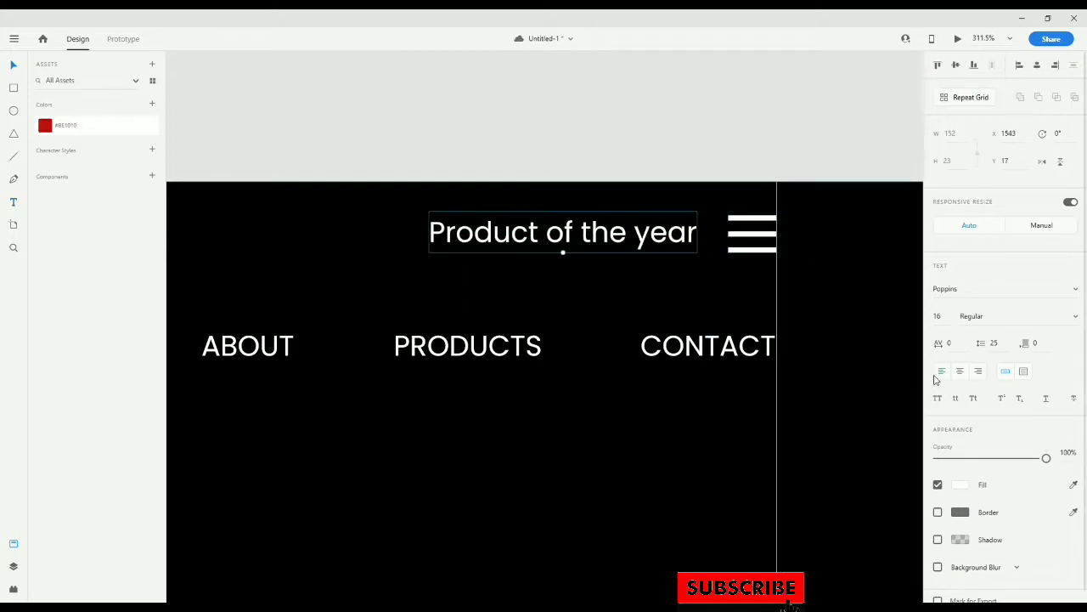
{"action": "left_click", "coordinate": [938, 316]}
{"action": "type", "text": "1"}
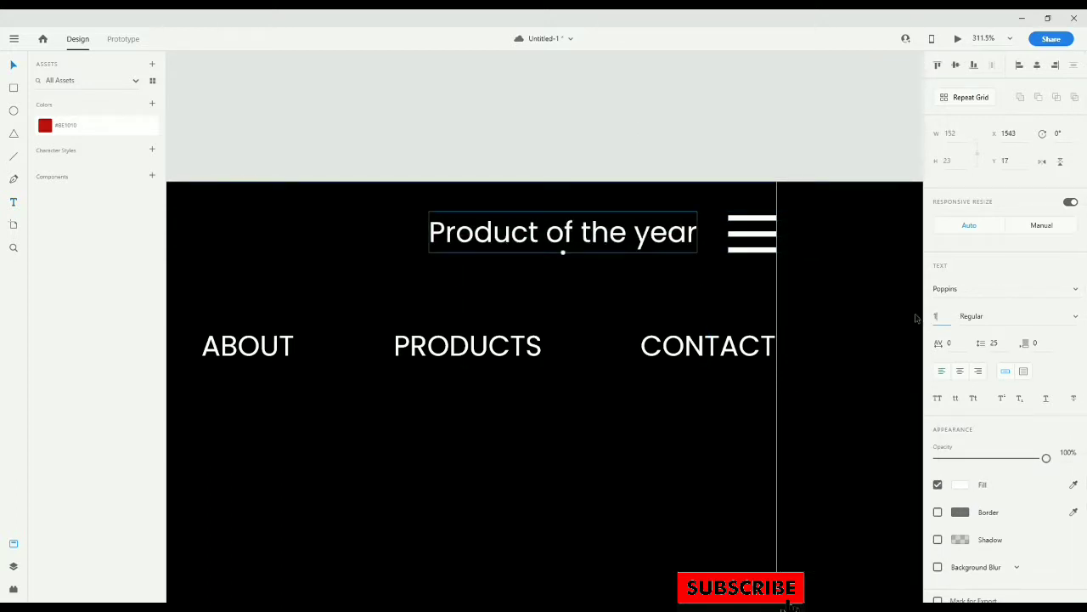
{"action": "type", "text": "4"}
{"action": "key", "text": "Return"}
{"action": "left_click_drag", "start_coordinate": [588, 242], "coordinate": [607, 246]}
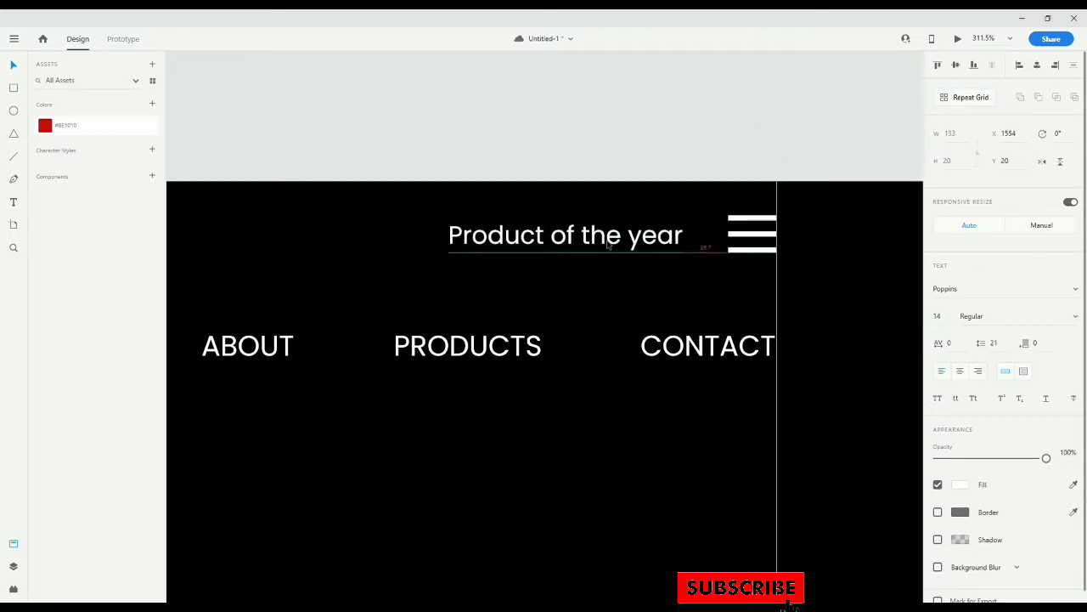
Extend the text to "2019 Product of the year" and shift it left to clear the menu icon
{"action": "double_click", "coordinate": [608, 244]}
{"action": "left_click", "coordinate": [449, 238]}
{"action": "type", "text": "201+"}
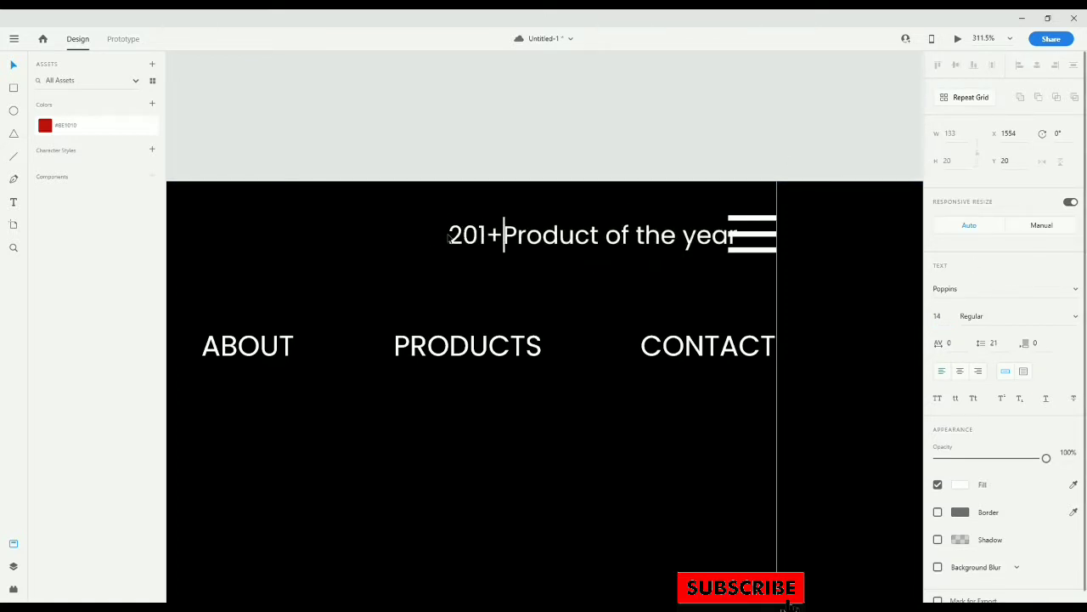
{"action": "key", "text": "BackSpace"}
{"action": "type", "text": "9"}
{"action": "key", "text": "Escape"}
{"action": "left_click_drag", "start_coordinate": [617, 236], "coordinate": [578, 236]}
{"action": "left_click", "coordinate": [1011, 316]}
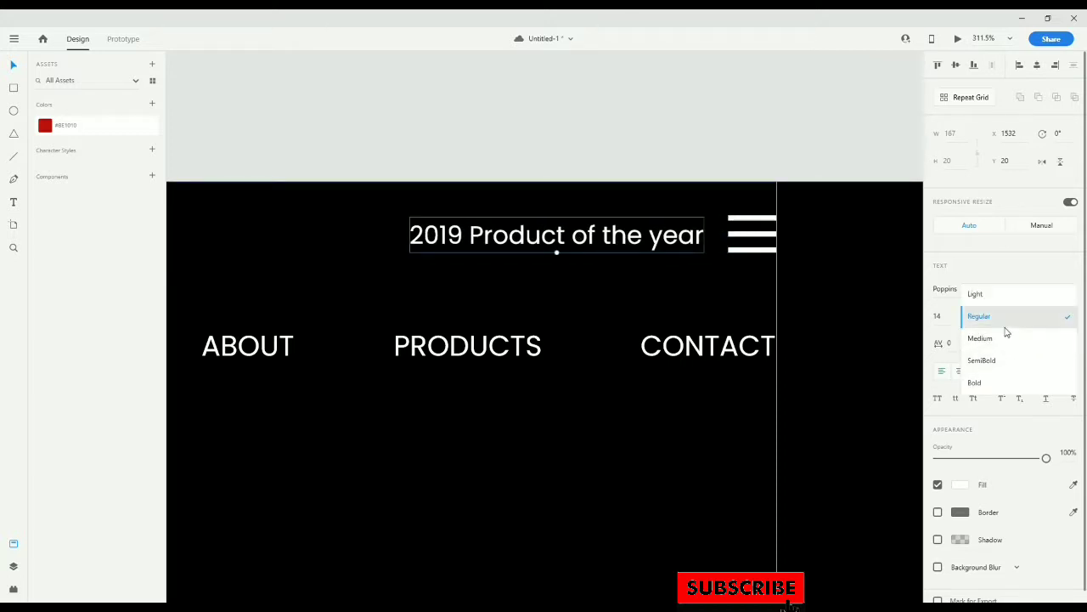
{"action": "left_click", "coordinate": [999, 265]}
{"action": "left_click", "coordinate": [986, 293]}
{"action": "left_click", "coordinate": [1075, 292]}
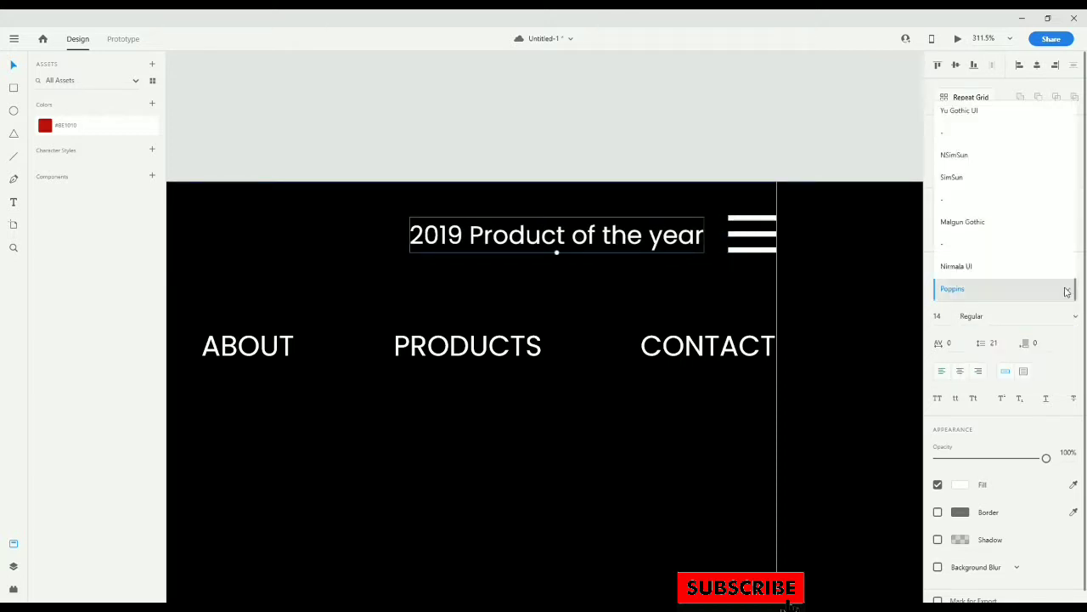
{"action": "scroll", "coordinate": [1000, 247], "scroll_direction": "up", "scroll_amount": 5}
{"action": "key", "text": "Escape"}
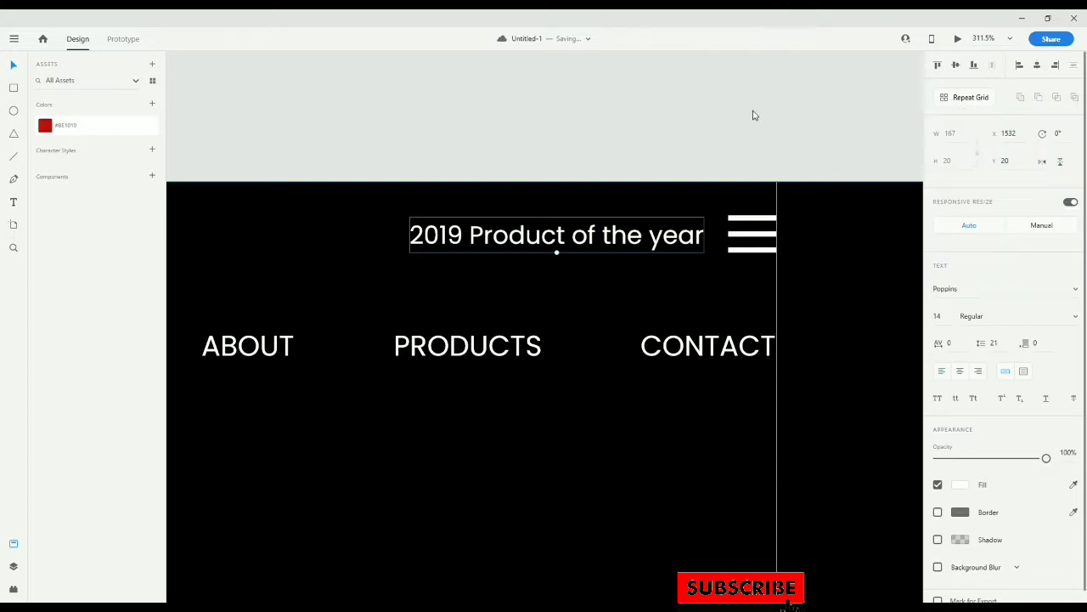
Group the HOME, ABOUT, PRODUCTS and CONTACT navigation labels
{"action": "scroll", "coordinate": [597, 240], "scroll_direction": "down", "scroll_amount": 10}
{"action": "left_click", "coordinate": [626, 264]}
{"action": "scroll", "coordinate": [581, 296], "scroll_direction": "up", "scroll_amount": 3}
{"action": "left_click_drag", "start_coordinate": [581, 296], "coordinate": [725, 273]}
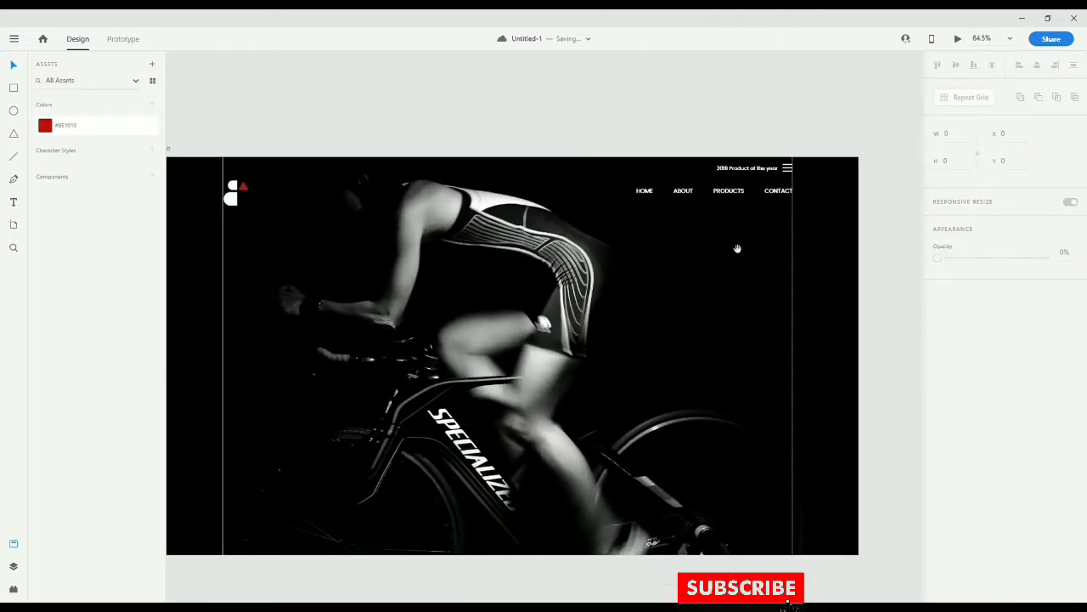
{"action": "left_click", "coordinate": [689, 194]}
{"action": "left_click", "coordinate": [729, 194], "text": "shift"}
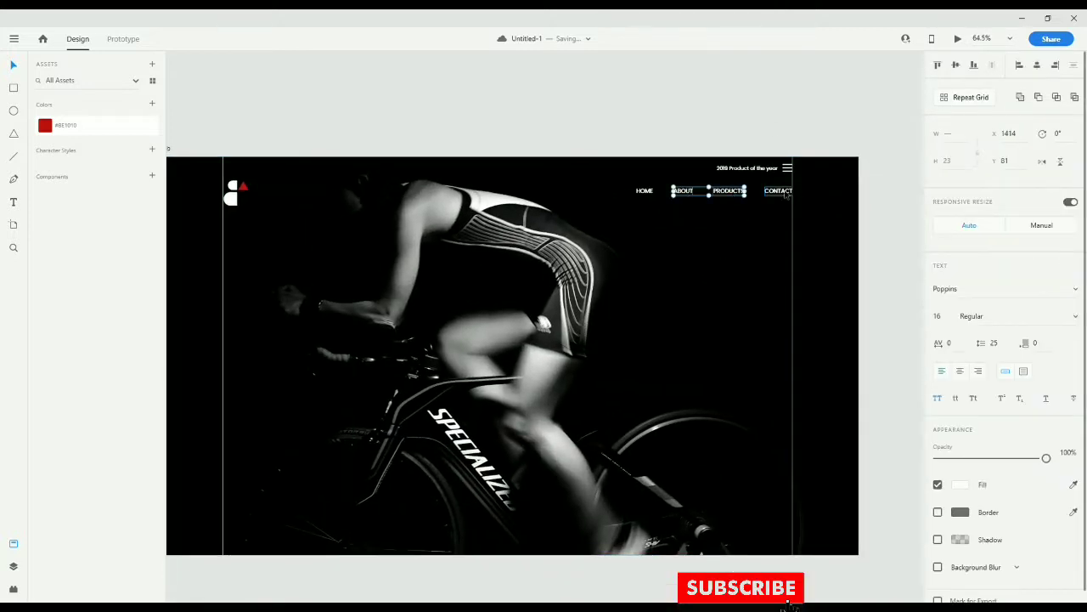
{"action": "left_click", "coordinate": [787, 192], "text": "shift"}
{"action": "left_click", "coordinate": [646, 191], "text": "shift"}
{"action": "key", "text": "ctrl+g"}
Try to move the grouped navigation menu beside the logo
{"action": "left_click_drag", "start_coordinate": [661, 192], "coordinate": [276, 227]}
{"action": "key", "text": "ctrl+z"}
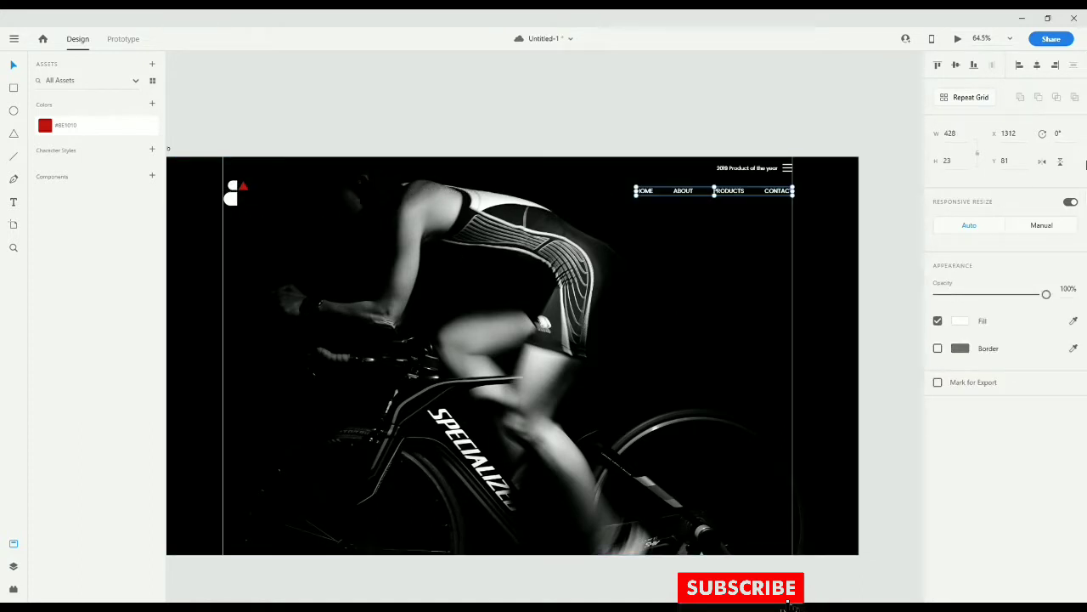
{"action": "left_click", "coordinate": [882, 271]}
{"action": "key", "text": "ctrl+s"}
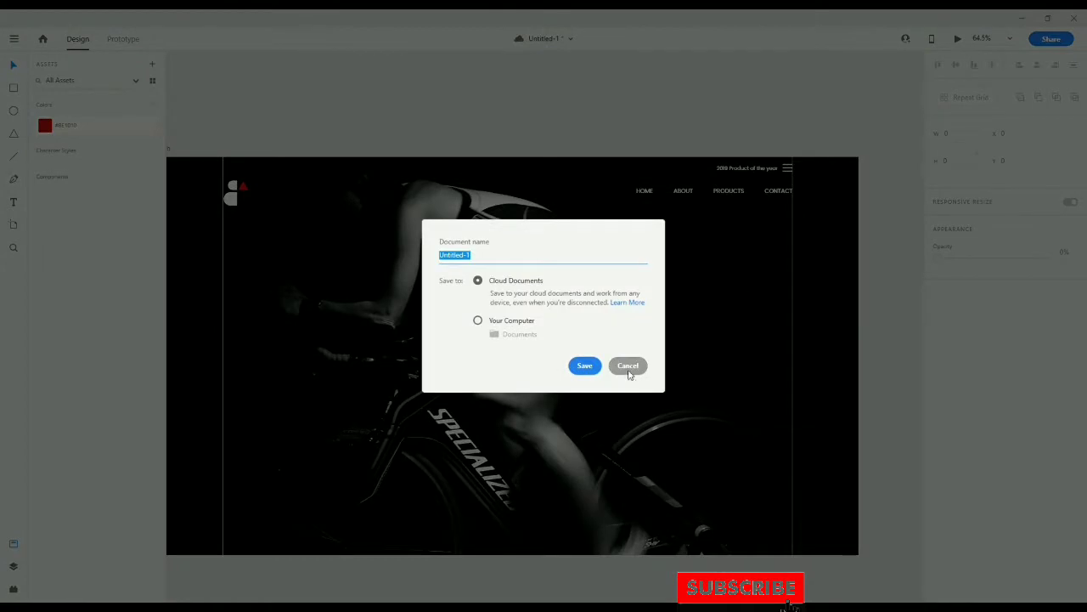
{"action": "left_click", "coordinate": [628, 365]}
{"action": "left_click_drag", "start_coordinate": [680, 193], "coordinate": [315, 192]}
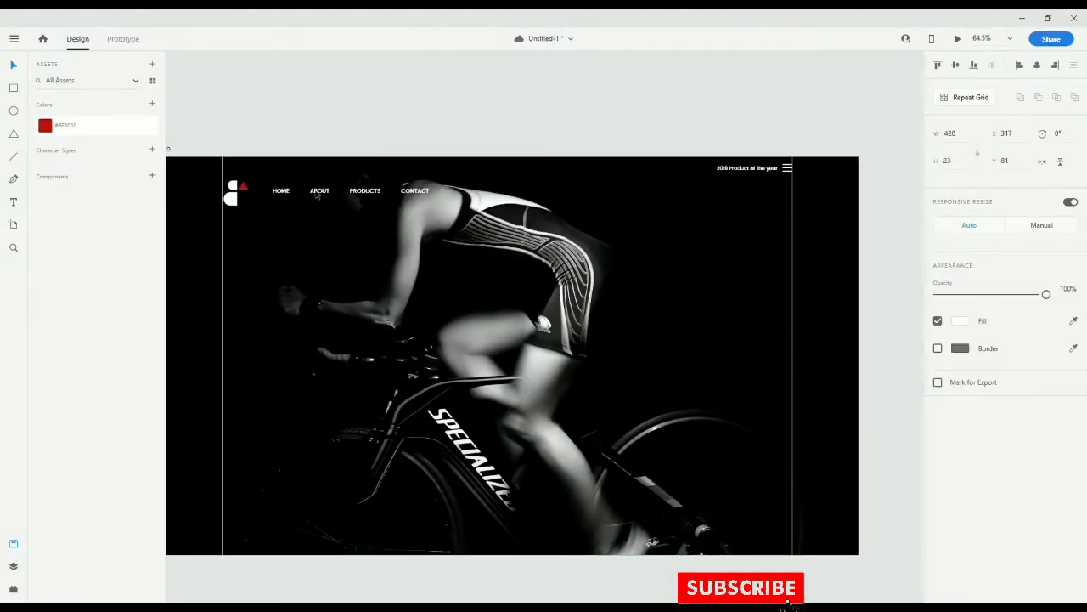
{"action": "key", "text": "ctrl+z"}
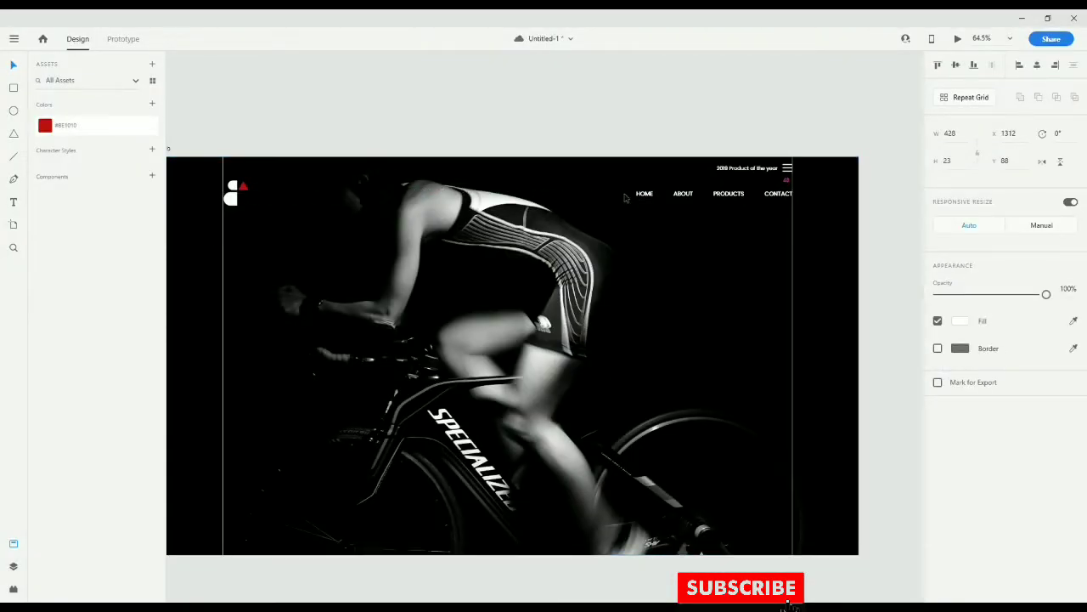
Move the "2019 Product of the year" text to the artboard's lower right corner and shift the navigation menu left to X 1140
{"action": "left_click_drag", "start_coordinate": [760, 170], "coordinate": [761, 542]}
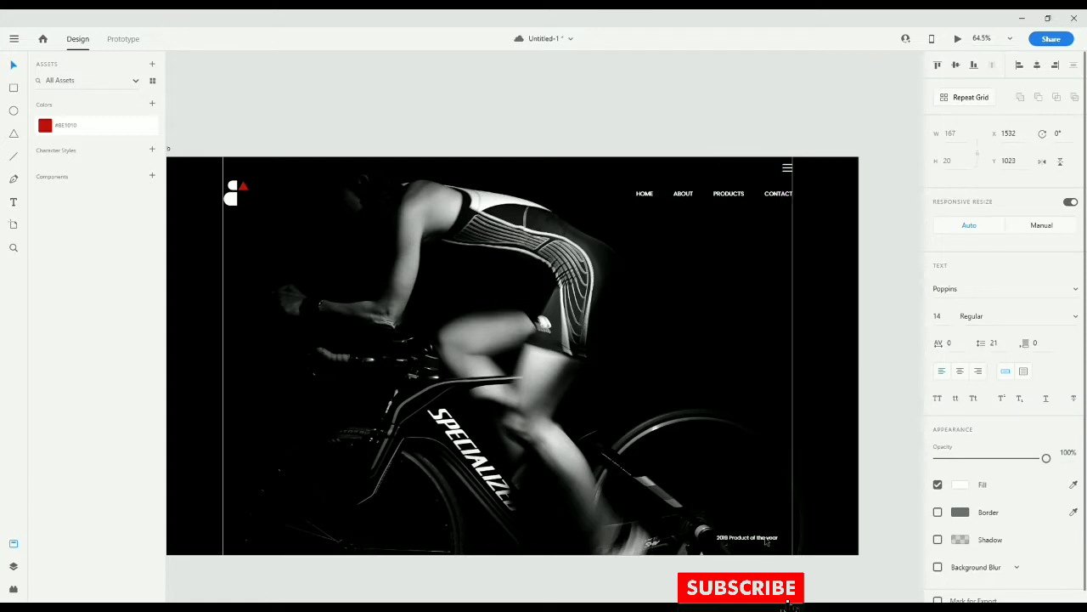
{"action": "left_click_drag", "start_coordinate": [781, 194], "coordinate": [718, 196]}
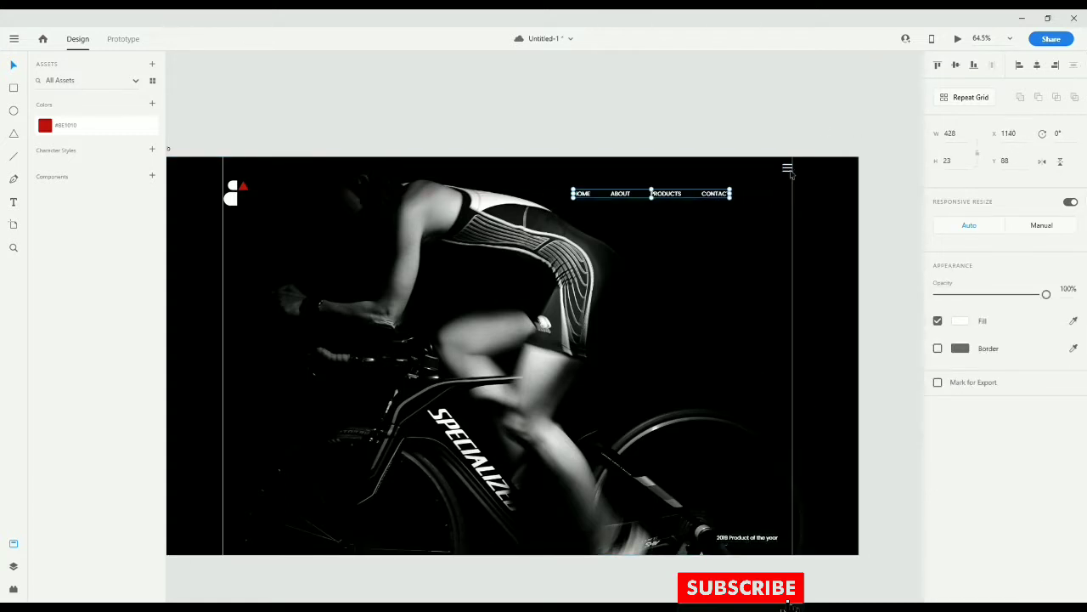
Lower the hamburger icon to Y 80 along the right guide and align the navigation menu with its center, at X 1212 and Y 79
{"action": "scroll", "coordinate": [790, 165], "scroll_direction": "up", "scroll_amount": 6}
{"action": "left_click_drag", "start_coordinate": [781, 214], "coordinate": [771, 360]}
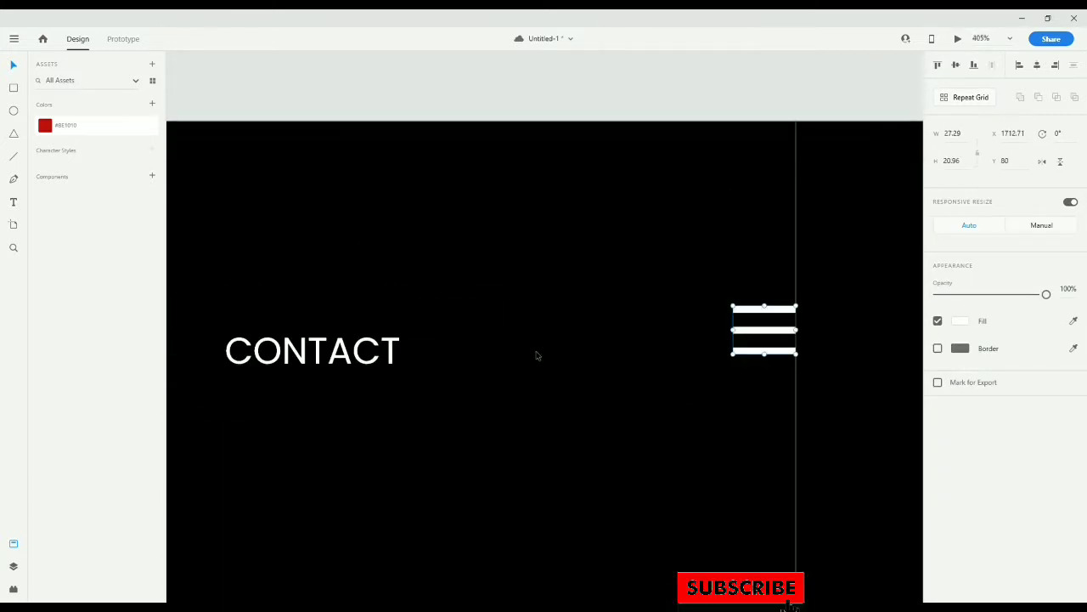
{"action": "left_click_drag", "start_coordinate": [354, 356], "coordinate": [517, 336]}
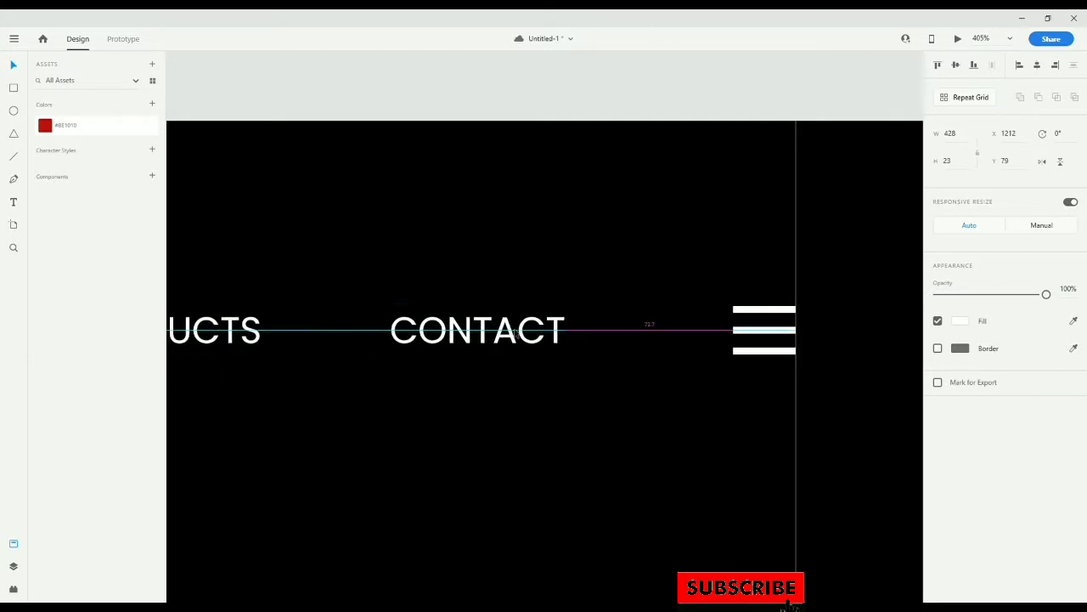
{"action": "scroll", "coordinate": [631, 342], "scroll_direction": "down", "scroll_amount": 7}
{"action": "left_click", "coordinate": [748, 399]}
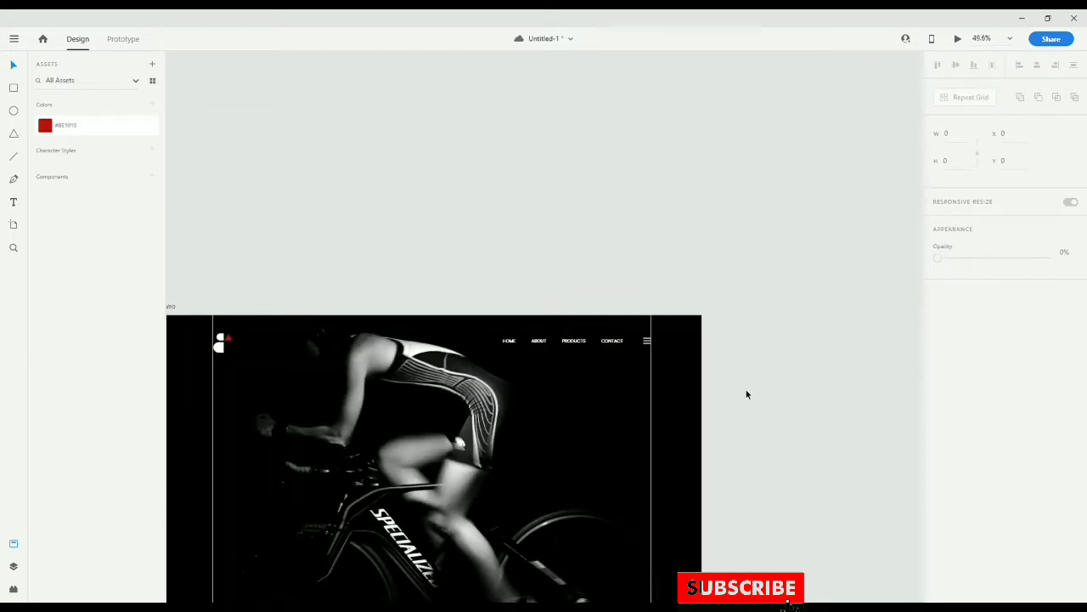
Save the document to the computer under the name "cycle webdeign"
{"action": "key", "text": "ctrl+s"}
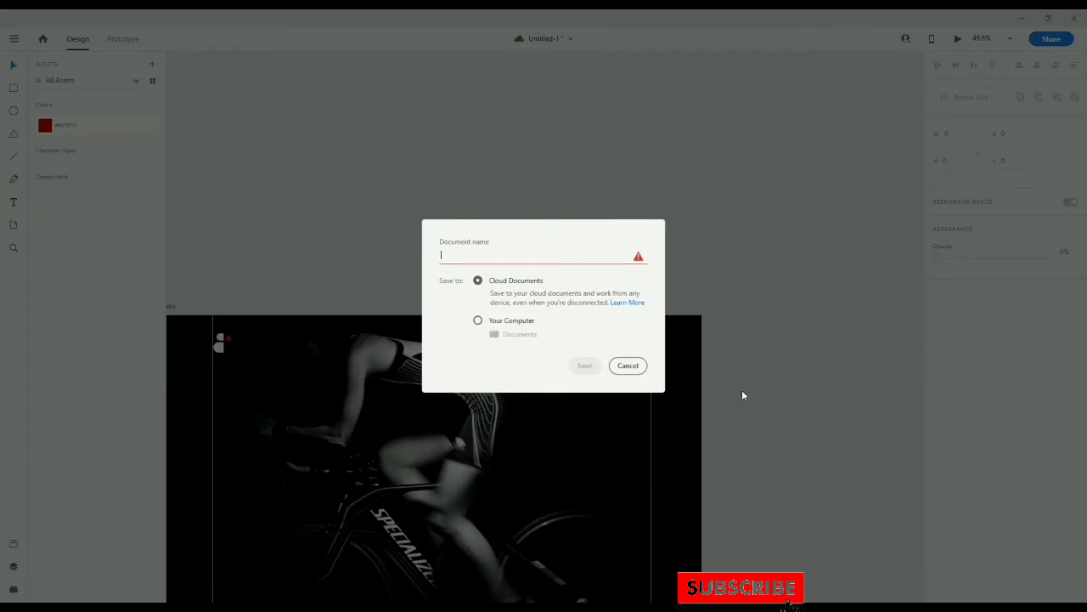
{"action": "left_click", "coordinate": [512, 323]}
{"action": "left_click", "coordinate": [493, 260]}
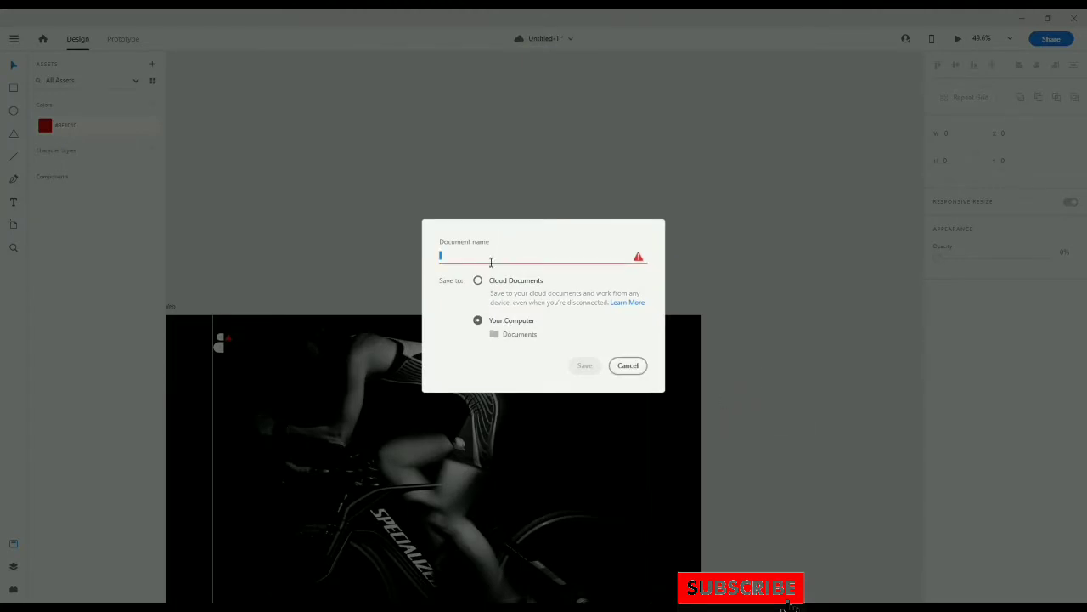
{"action": "type", "text": "webdeign"}
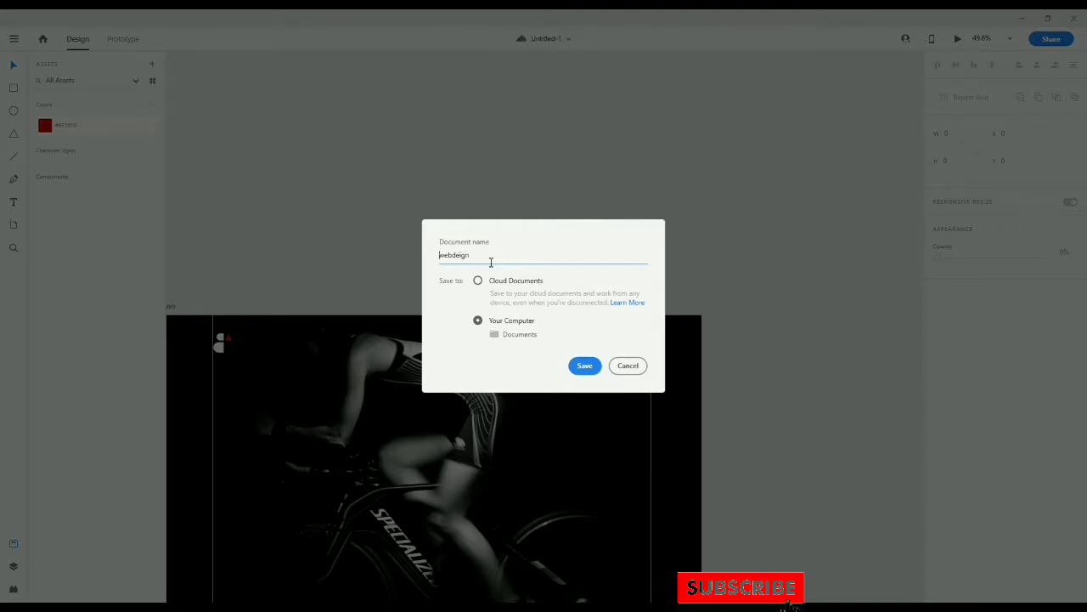
{"action": "type", "text": "cycle"}
{"action": "left_click", "coordinate": [496, 327]}
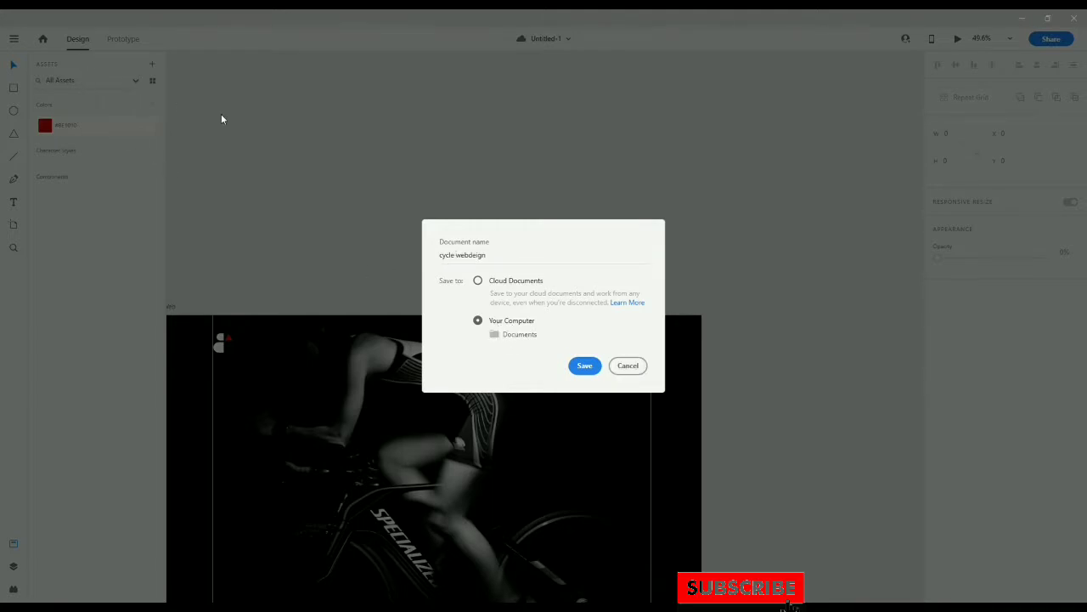
{"action": "left_click", "coordinate": [583, 367]}
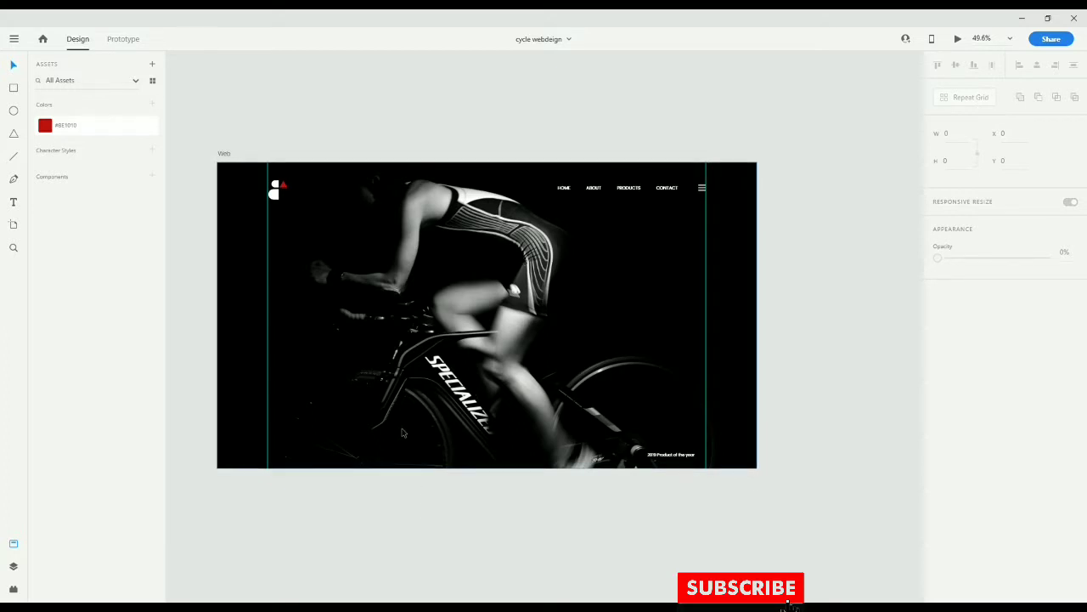
Add the text "Raser" at the left guide around mid-height, with font size 24 and Light weight
{"action": "key", "text": "t"}
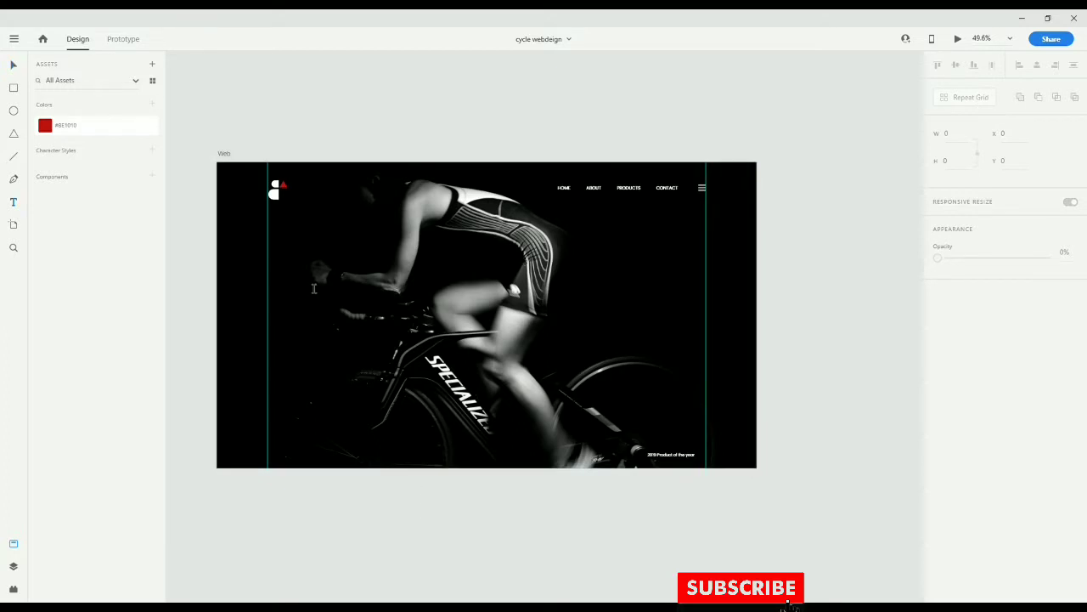
{"action": "left_click", "coordinate": [271, 295]}
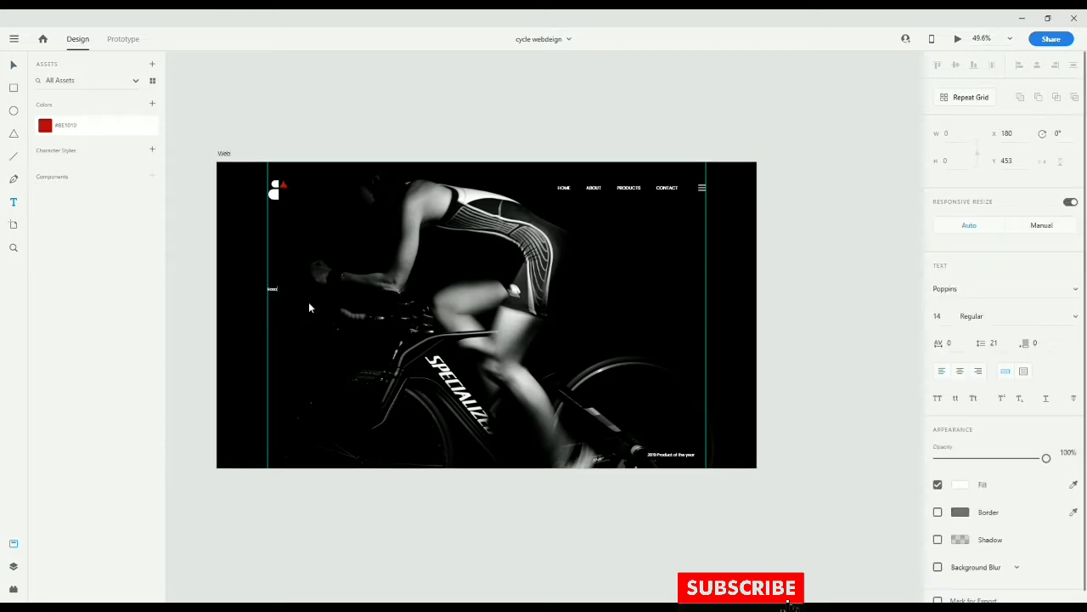
{"action": "key", "text": "ctrl+a"}
{"action": "left_click", "coordinate": [943, 316]}
{"action": "key", "text": "Return"}
{"action": "left_click", "coordinate": [1077, 317]}
{"action": "left_click", "coordinate": [992, 294]}
Set the fill of the "Raser" text to light gray #DDDDDD
{"action": "left_click", "coordinate": [962, 484]}
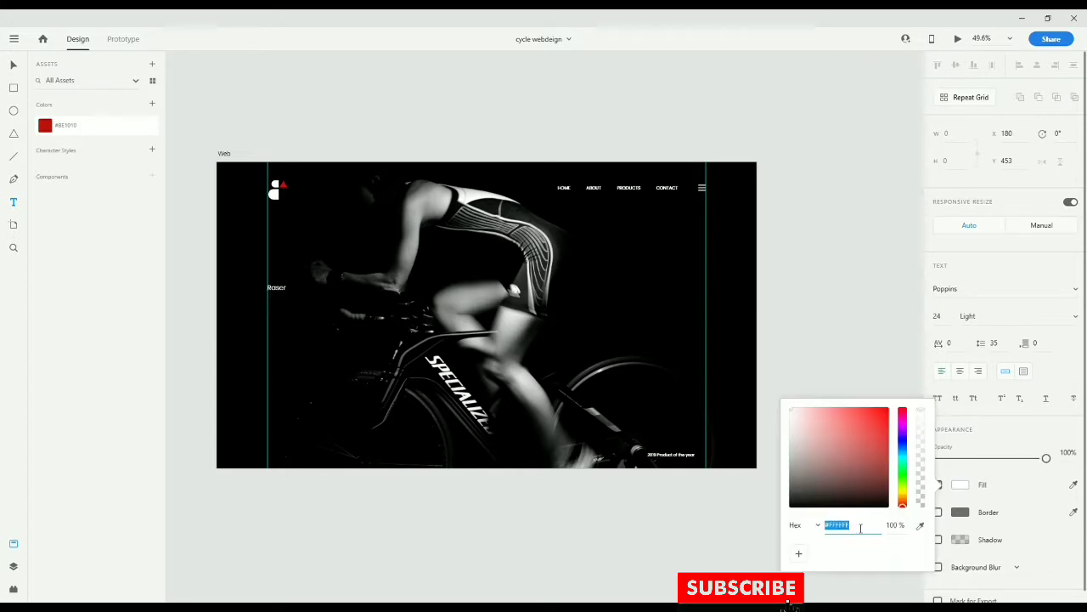
{"action": "type", "text": "ebebeb"}
{"action": "key", "text": "Return"}
{"action": "left_click", "coordinate": [806, 273]}
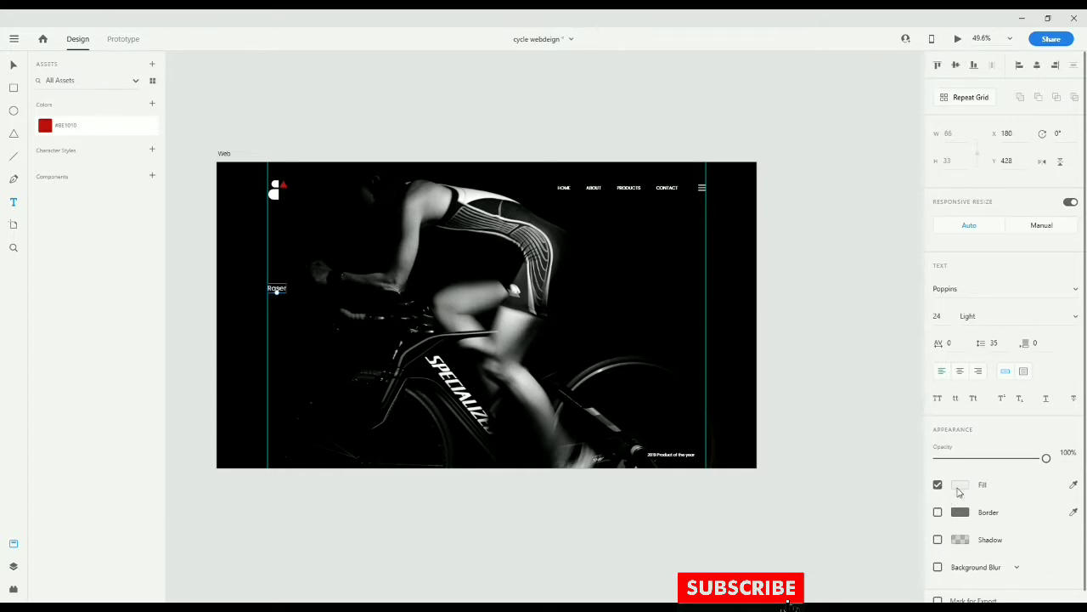
{"action": "left_click", "coordinate": [960, 485]}
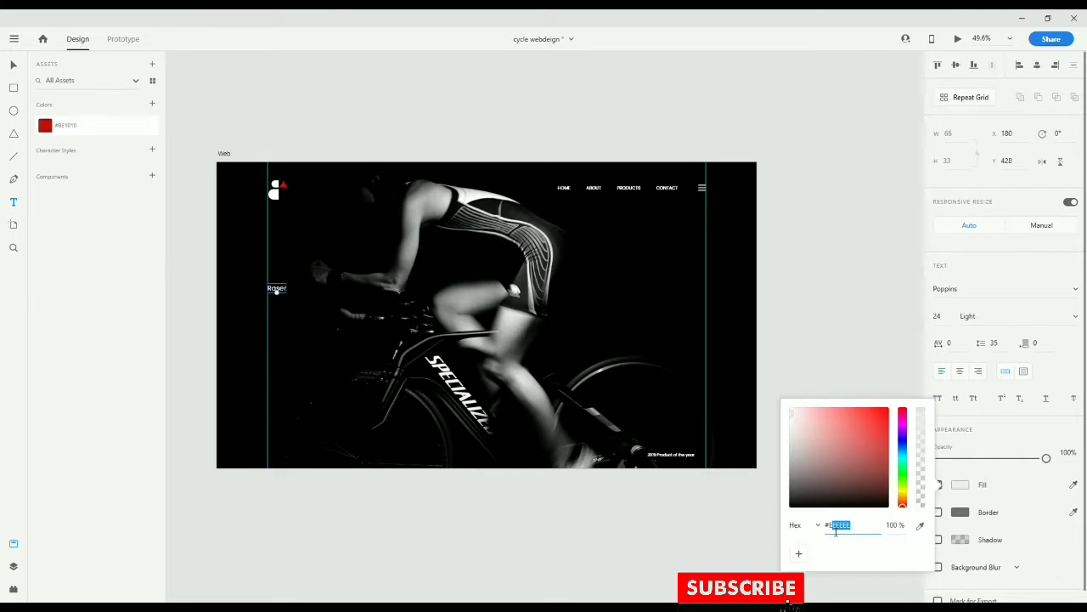
{"action": "type", "text": "d0dddd"}
{"action": "key", "text": "Return"}
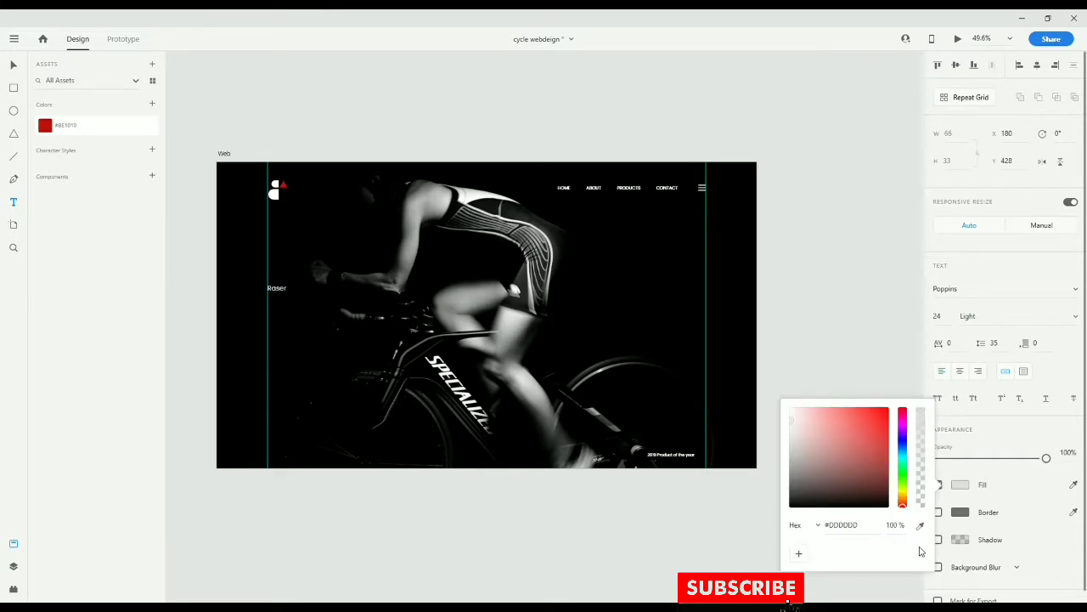
{"action": "left_click", "coordinate": [427, 507]}
Convert the "Raser" text to uppercase
{"action": "left_click", "coordinate": [286, 290]}
{"action": "scroll", "coordinate": [317, 327], "scroll_direction": "up", "scroll_amount": 6}
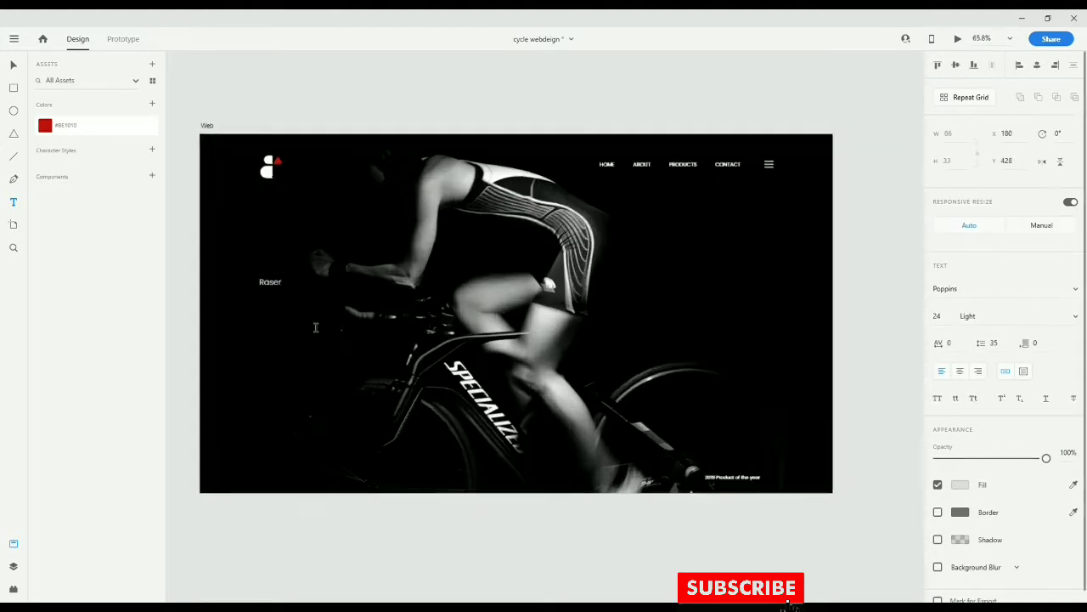
{"action": "left_click_drag", "start_coordinate": [323, 296], "coordinate": [404, 294]}
{"action": "left_click", "coordinate": [292, 224]}
{"action": "key", "text": "ctrl+a"}
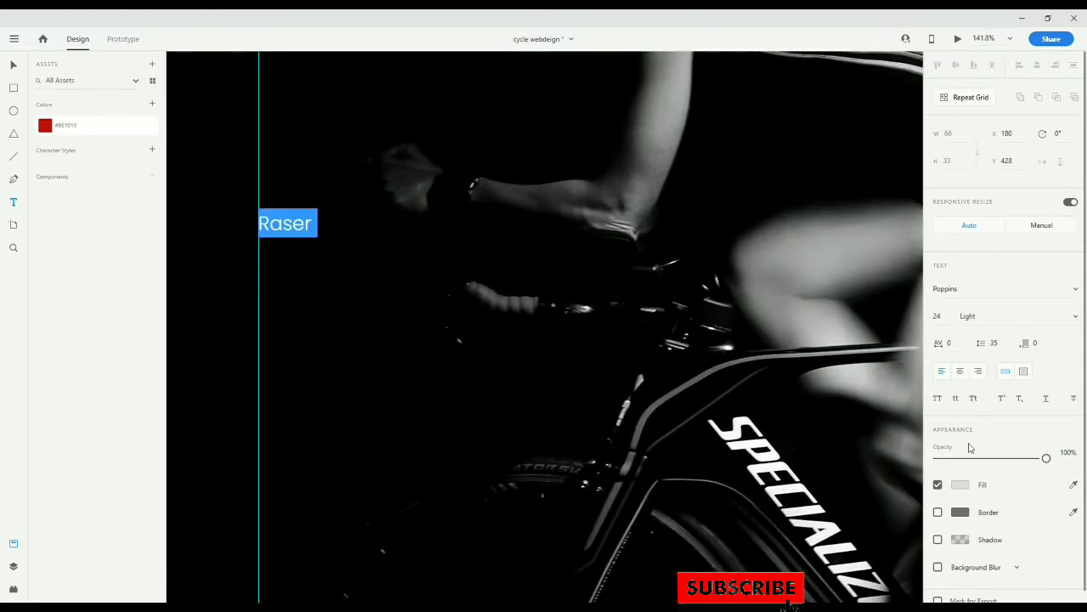
{"action": "left_click", "coordinate": [938, 398]}
{"action": "key", "text": "Escape"}
{"action": "scroll", "coordinate": [350, 314], "scroll_direction": "down", "scroll_amount": 4}
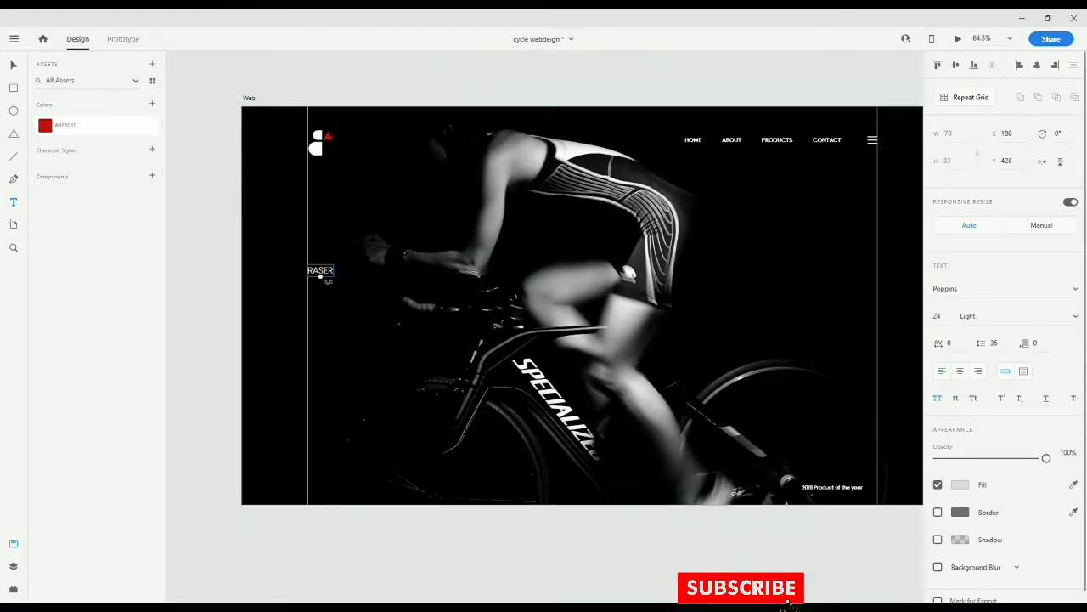
Darken the fill of the "RASER" text to a medium-dark gray, about #6E6E6E
{"action": "left_click", "coordinate": [961, 484]}
{"action": "left_click_drag", "start_coordinate": [796, 463], "coordinate": [787, 466]}
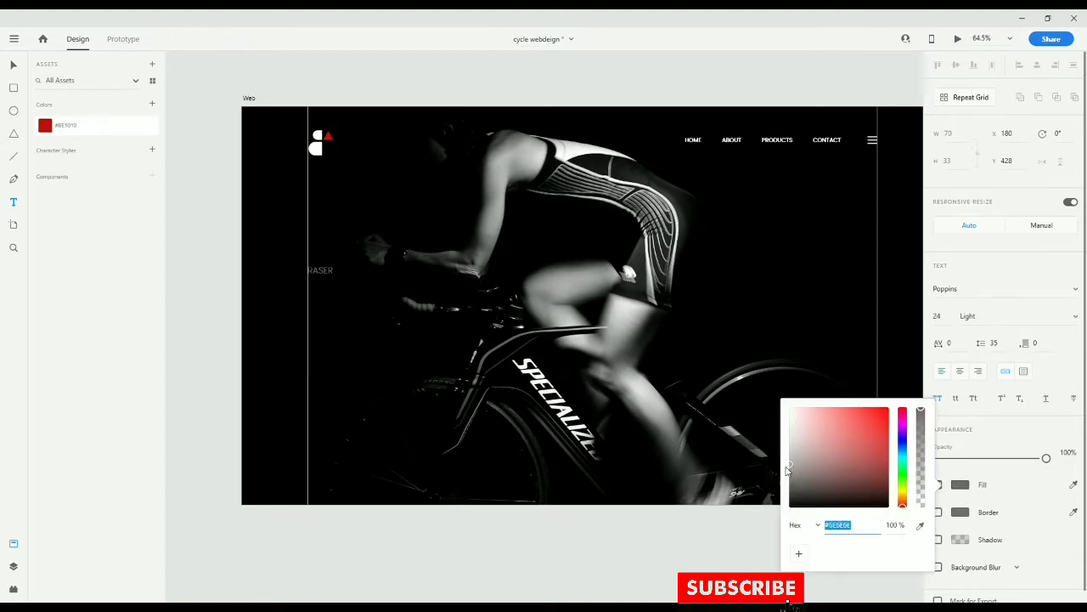
{"action": "left_click", "coordinate": [439, 549]}
Set the character spacing of the "RASER" text to 200
{"action": "left_click_drag", "start_coordinate": [384, 328], "coordinate": [417, 333]}
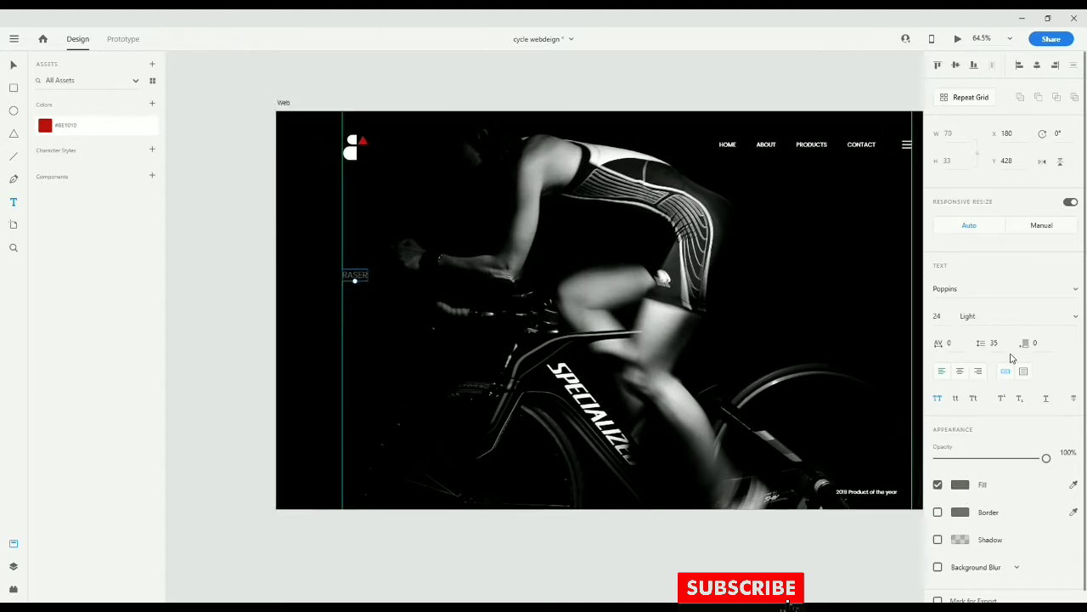
{"action": "left_click", "coordinate": [1038, 350]}
{"action": "type", "text": "13"}
{"action": "key", "text": "Return"}
{"action": "left_click", "coordinate": [949, 348]}
{"action": "type", "text": "35"}
{"action": "key", "text": "Return"}
{"action": "left_click", "coordinate": [951, 345]}
{"action": "key", "text": "Return"}
{"action": "left_click", "coordinate": [953, 349]}
{"action": "left_click_drag", "start_coordinate": [952, 345], "coordinate": [909, 348]}
{"action": "type", "text": "200"}
{"action": "key", "text": "Return"}
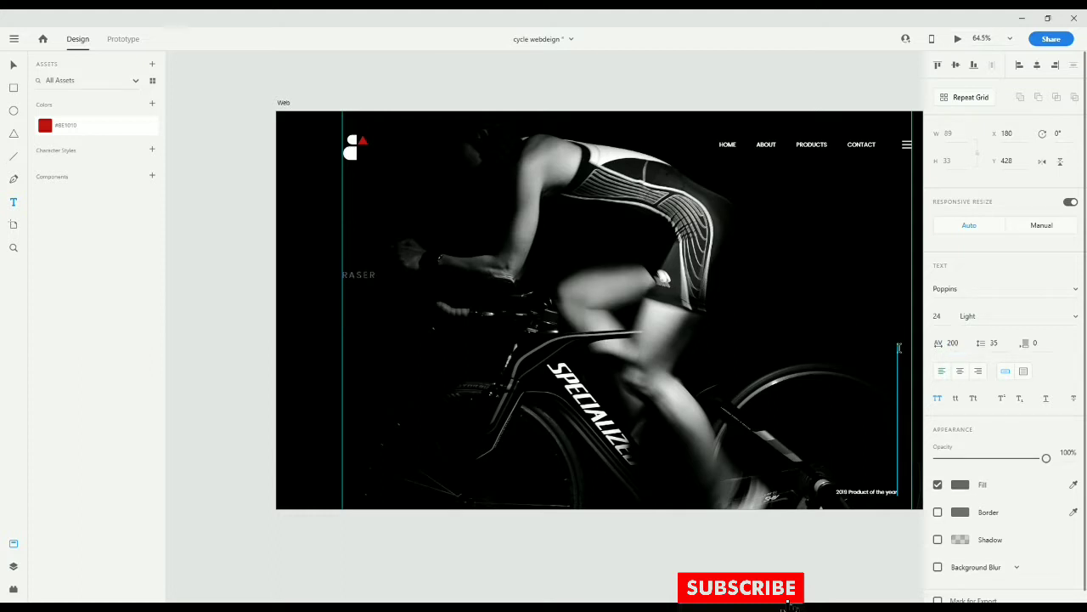
{"action": "scroll", "coordinate": [250, 304], "scroll_direction": "up", "scroll_amount": 1}
{"action": "left_click", "coordinate": [250, 305]}
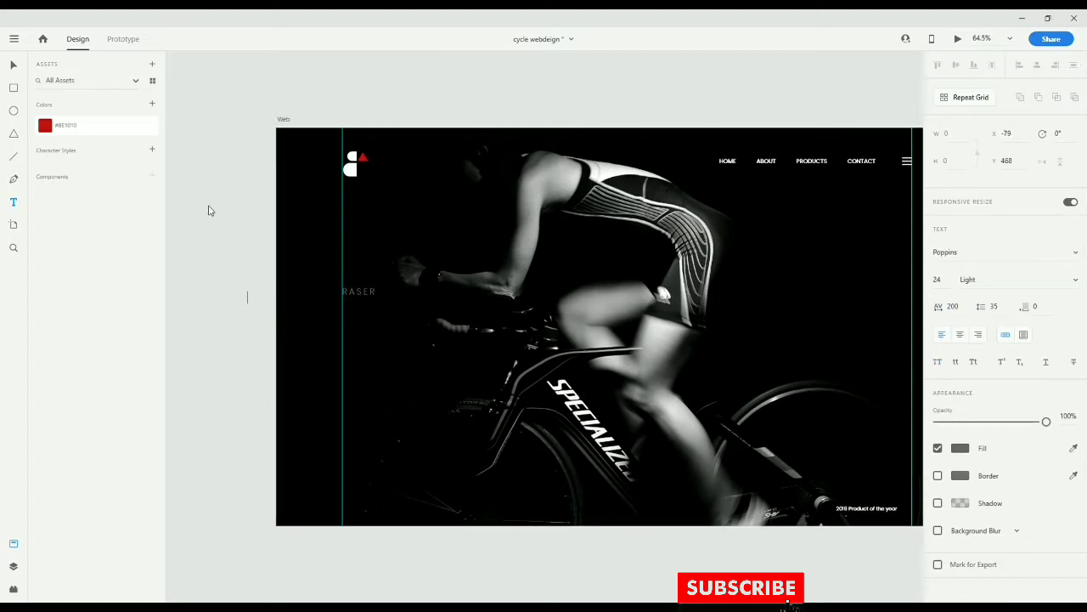
Duplicate the "RASER" text just below itself and change the copy to "BICYCKE BRANDED TOWARDS RAPHA" on two lines
{"action": "left_click", "coordinate": [14, 65]}
{"action": "left_click_drag", "start_coordinate": [443, 271], "coordinate": [433, 218]}
{"action": "left_click_drag", "start_coordinate": [356, 238], "coordinate": [357, 259]}
{"action": "double_click", "coordinate": [352, 259]}
{"action": "type", "text": "BY"}
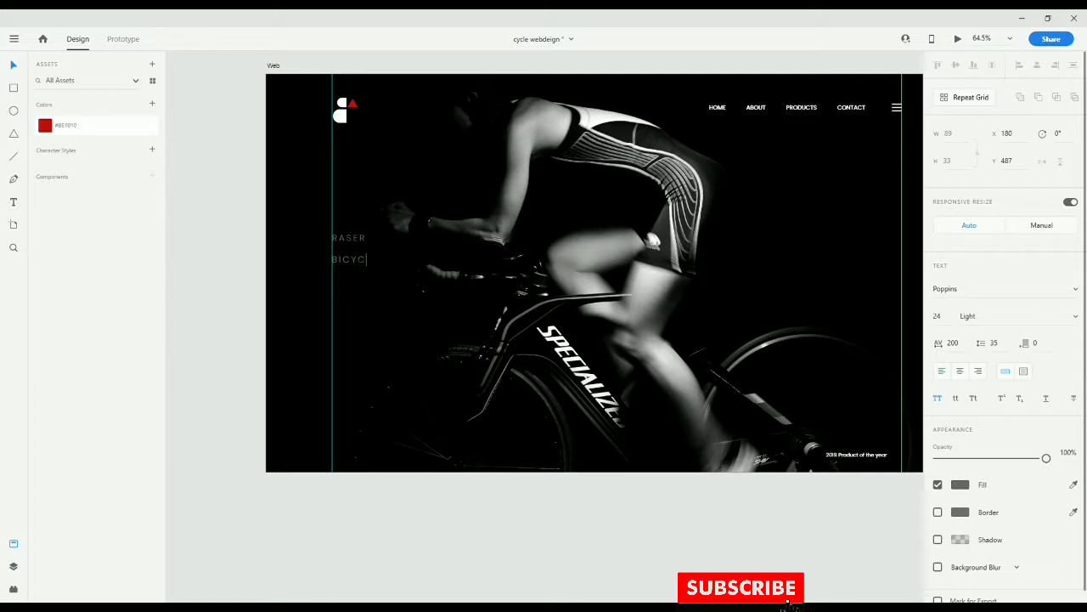
{"action": "type", "text": "BRANDED"}
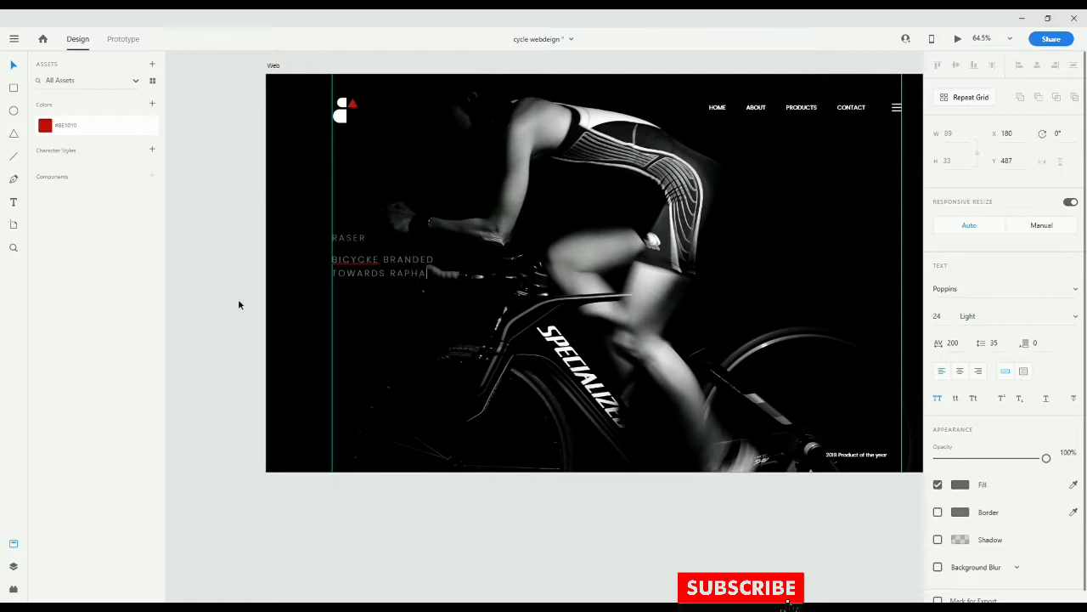
Set the two-line heading's font size to 48 and its weight to Regular
{"action": "key", "text": "ctrl+a"}
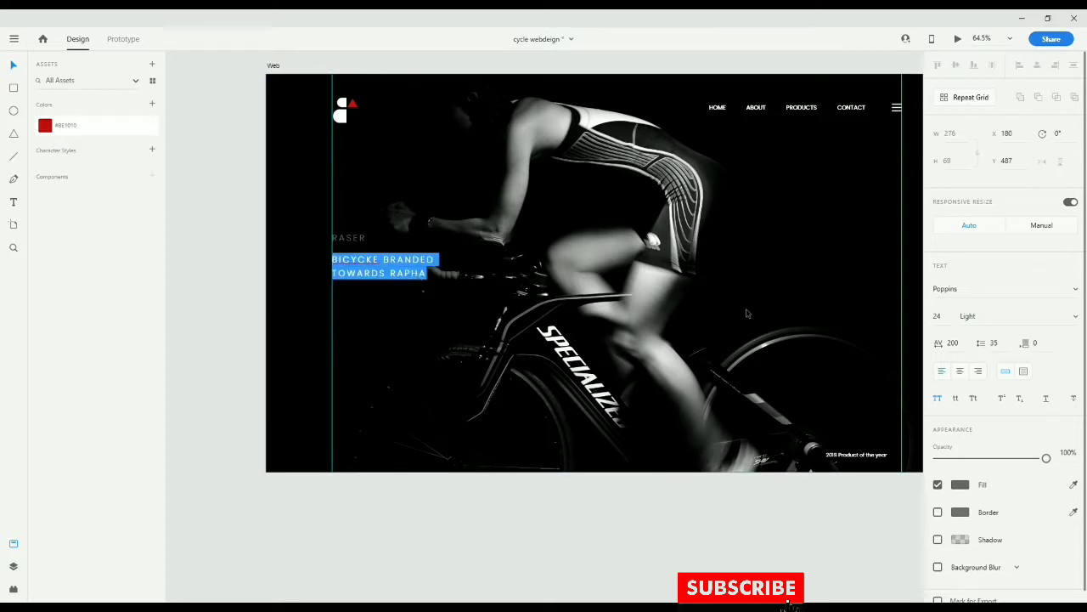
{"action": "left_click", "coordinate": [938, 317]}
{"action": "type", "text": "48"}
{"action": "key", "text": "Return"}
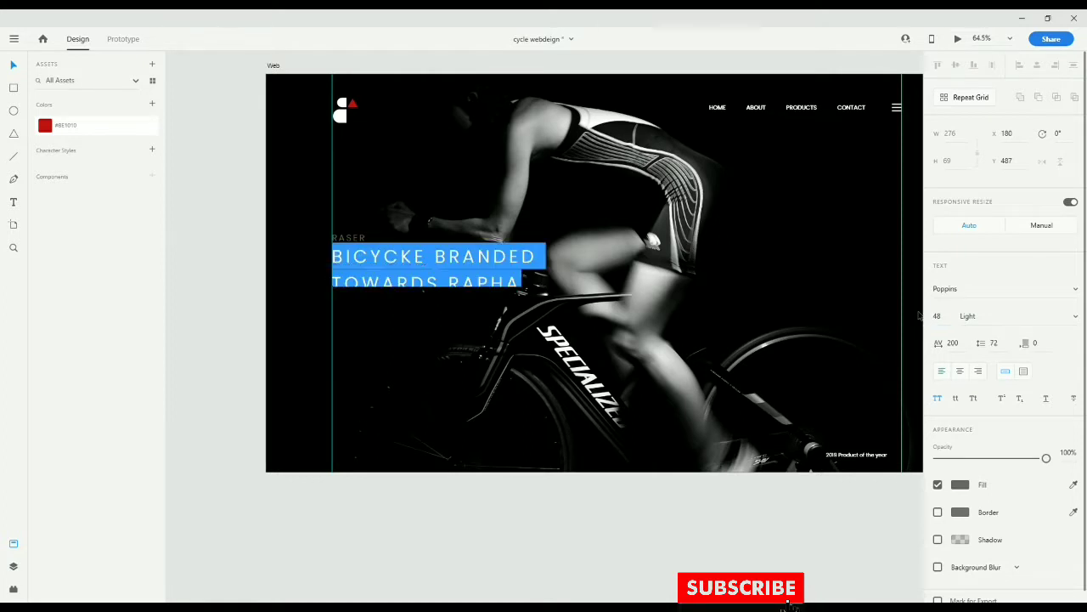
{"action": "key", "text": "Escape"}
{"action": "double_click", "coordinate": [439, 260]}
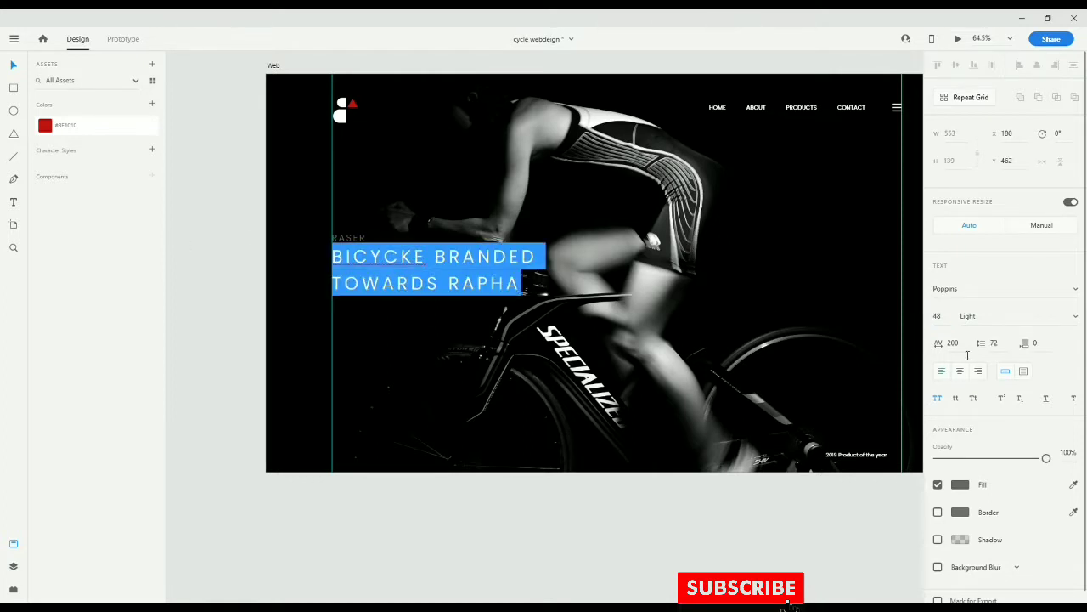
{"action": "left_click", "coordinate": [1044, 316]}
{"action": "type", "text": "Regular"}
{"action": "key", "text": "Return"}
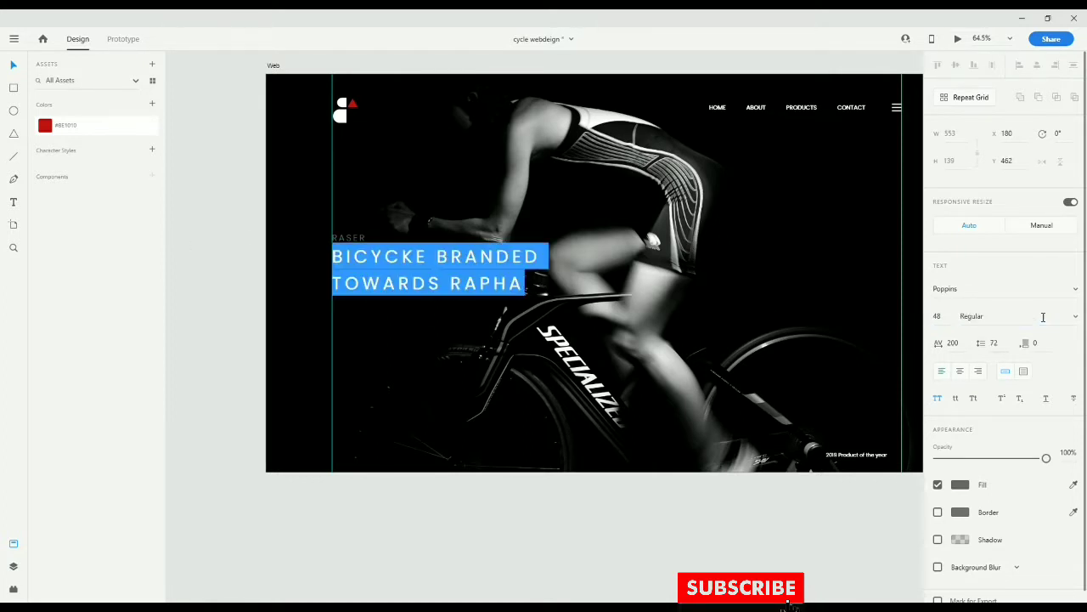
Lower the two-line heading to about Y 507 and restyle it with Medium weight and a #FFFFFF fill
{"action": "key", "text": "Escape"}
{"action": "left_click_drag", "start_coordinate": [392, 264], "coordinate": [393, 281]}
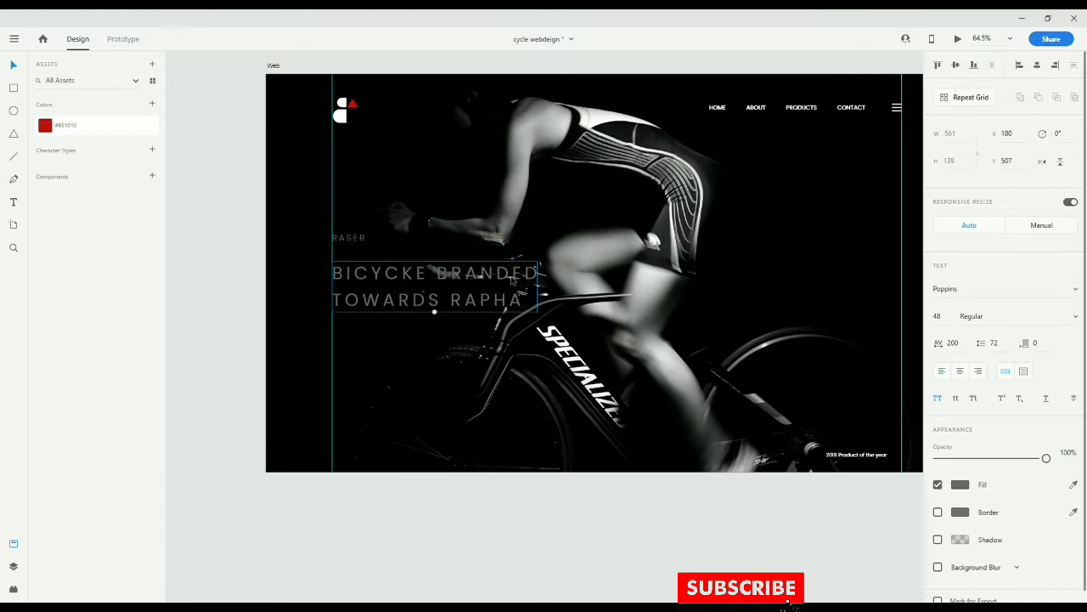
{"action": "left_click", "coordinate": [1066, 316]}
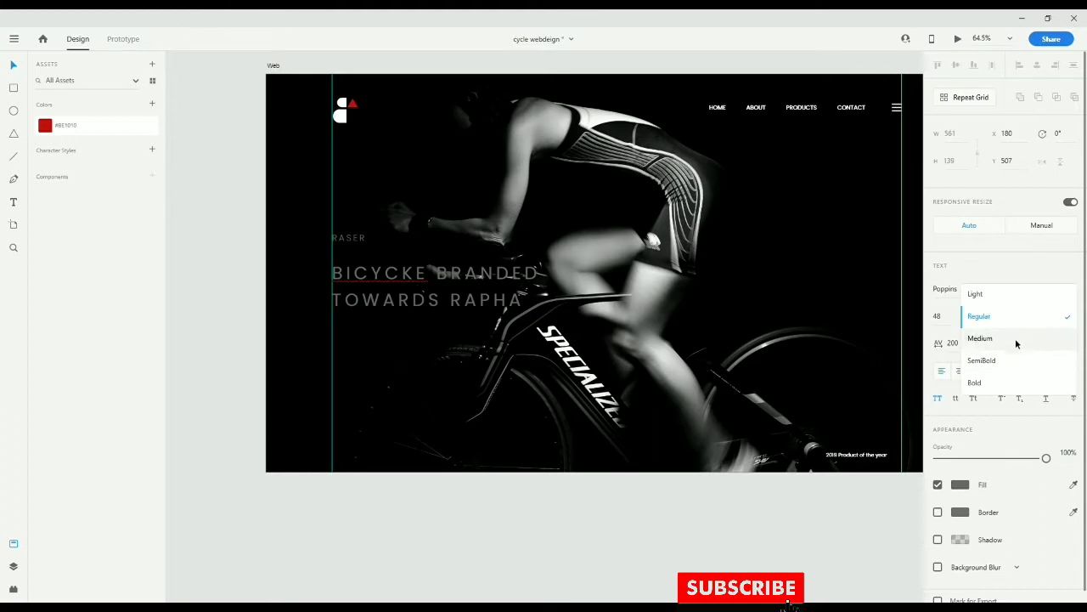
{"action": "left_click", "coordinate": [1005, 339]}
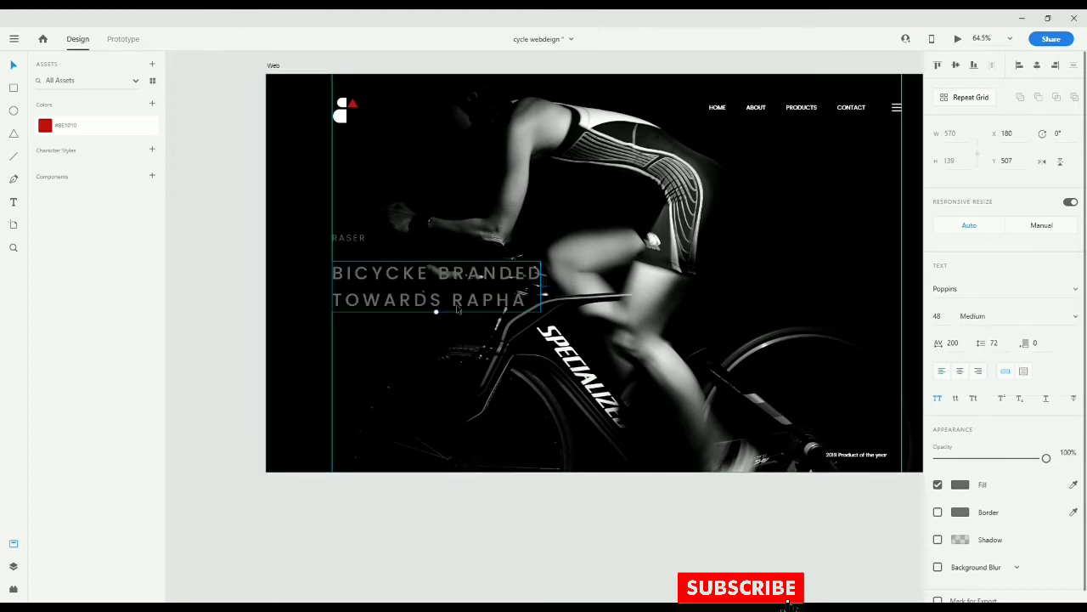
{"action": "left_click", "coordinate": [960, 484]}
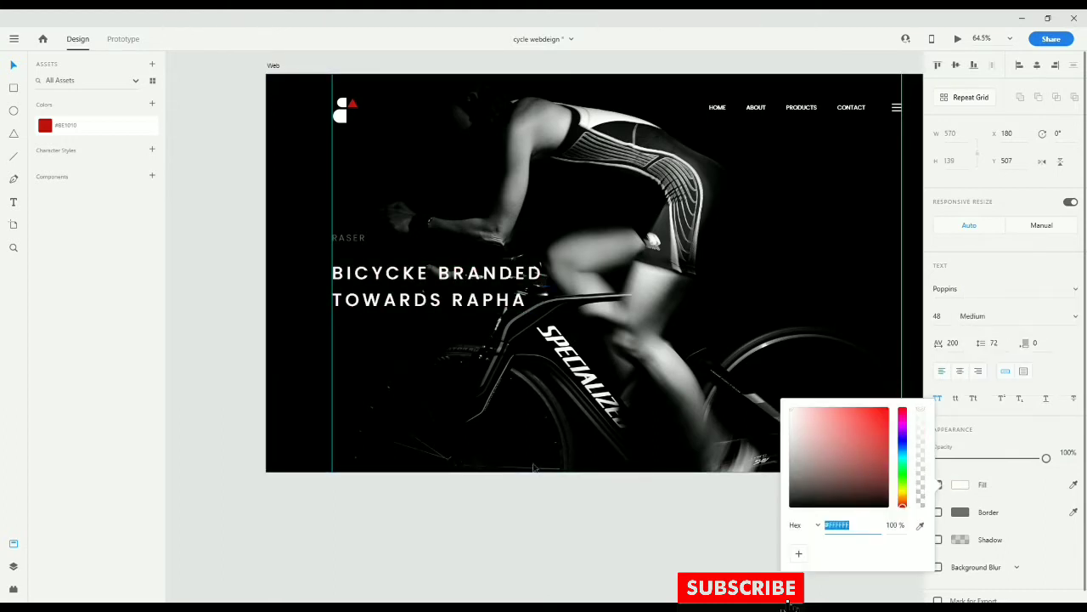
{"action": "left_click", "coordinate": [485, 527]}
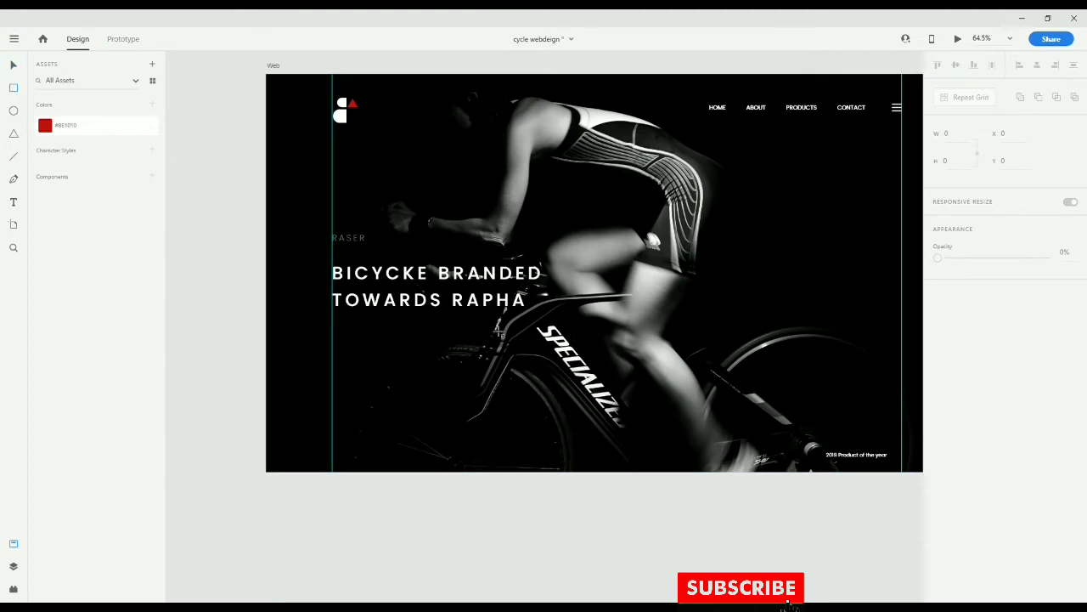
Draw a borderless underline bar about 194 × 10 beneath the word "RAPHA" and fill it with the saved red color
{"action": "scroll", "coordinate": [498, 331], "scroll_direction": "up", "scroll_amount": 5}
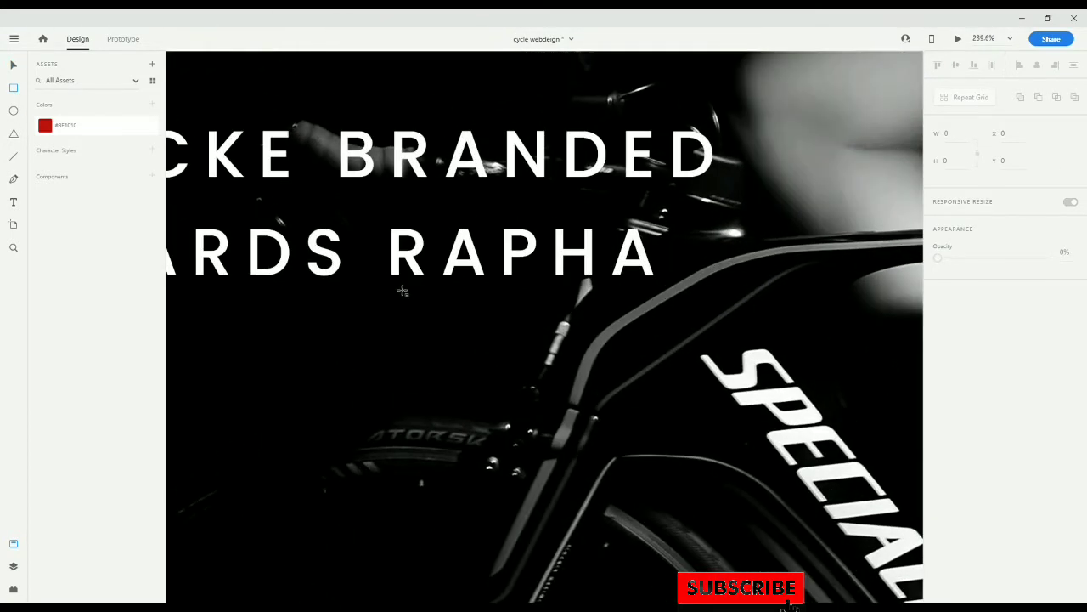
{"action": "left_click_drag", "start_coordinate": [391, 288], "coordinate": [654, 297]}
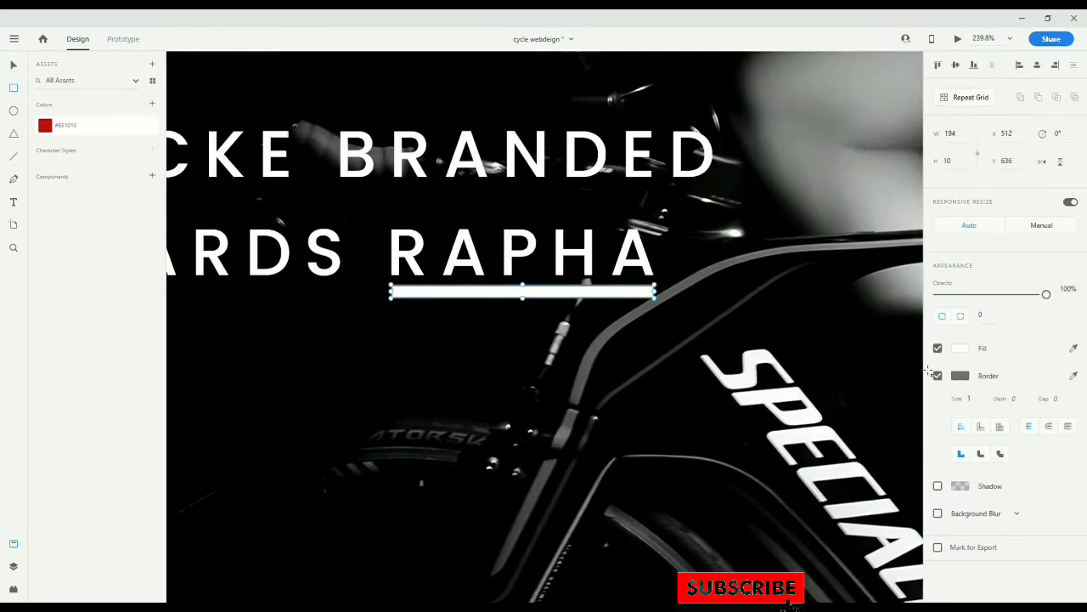
{"action": "left_click", "coordinate": [937, 375]}
{"action": "left_click", "coordinate": [56, 127]}
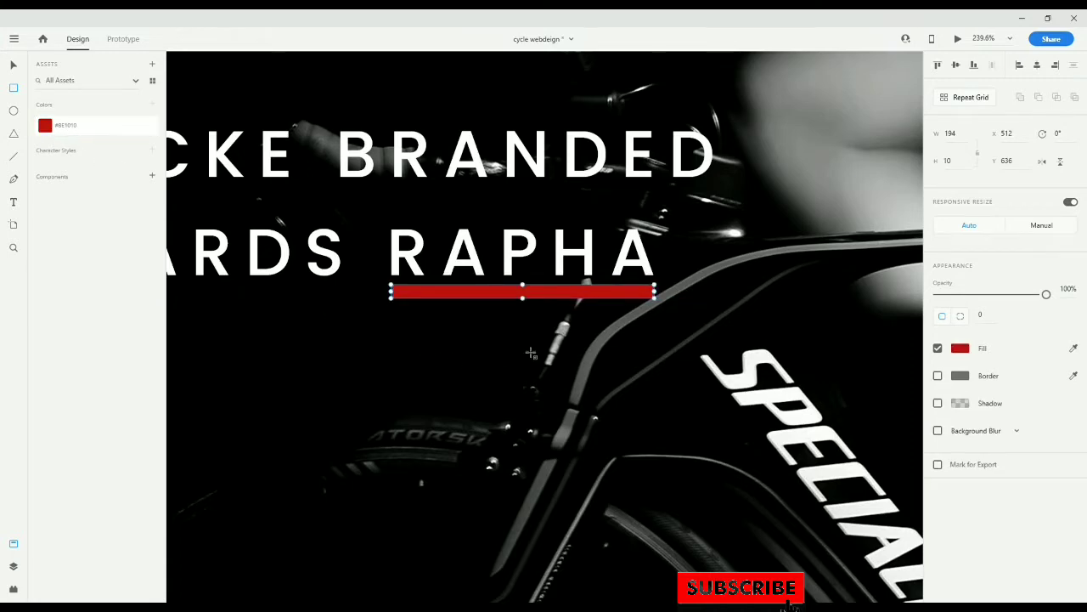
{"action": "key", "text": "ctrl+0"}
{"action": "left_click", "coordinate": [546, 469]}
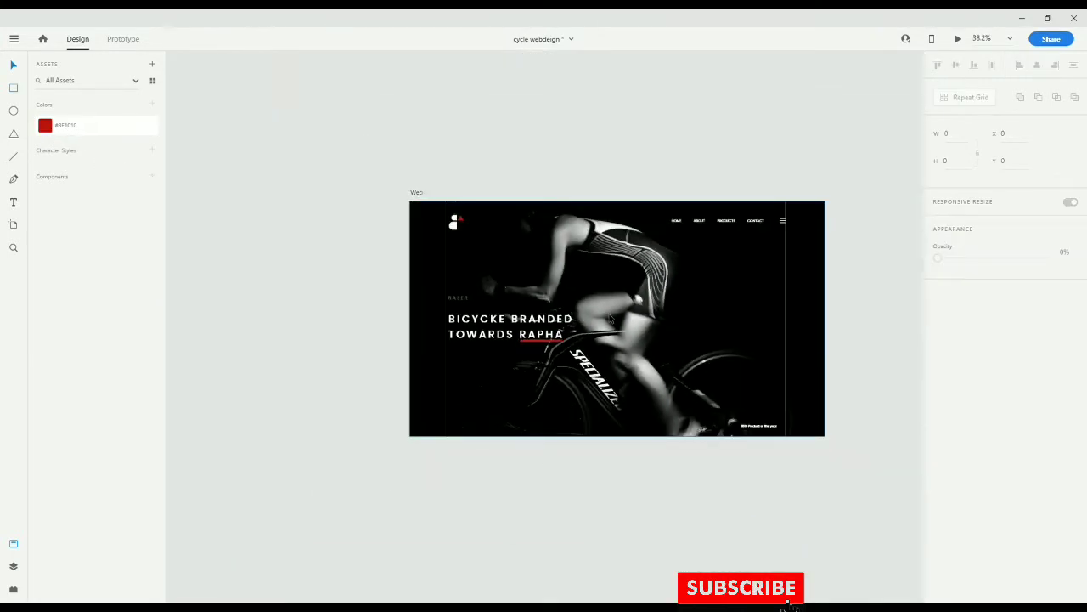
Move the two-line heading together with its red underline up closer to "RASER", placing the heading at about Y 484
{"action": "scroll", "coordinate": [510, 290], "scroll_direction": "up", "scroll_amount": 2}
{"action": "scroll", "coordinate": [484, 416], "scroll_direction": "up", "scroll_amount": 6}
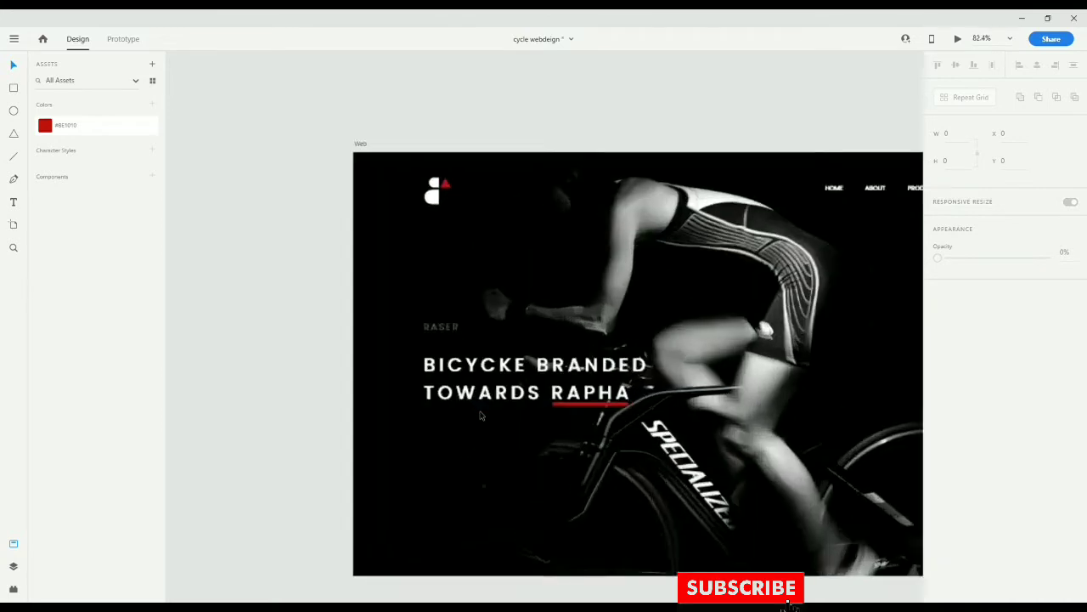
{"action": "scroll", "coordinate": [507, 359], "scroll_direction": "down", "scroll_amount": 5}
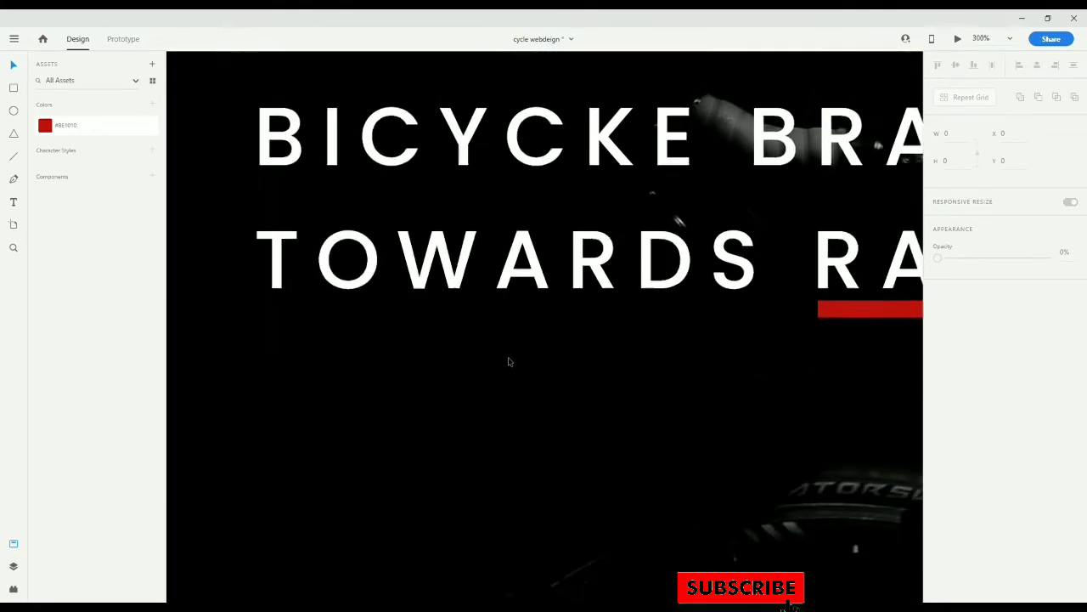
{"action": "left_click_drag", "start_coordinate": [415, 290], "coordinate": [357, 394]}
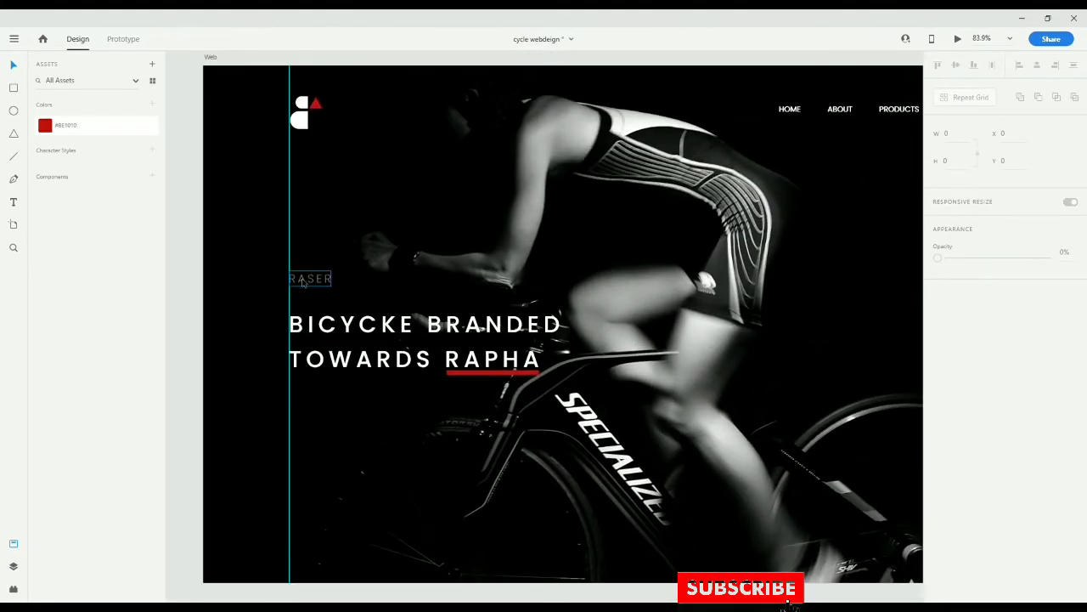
{"action": "left_click", "coordinate": [418, 329]}
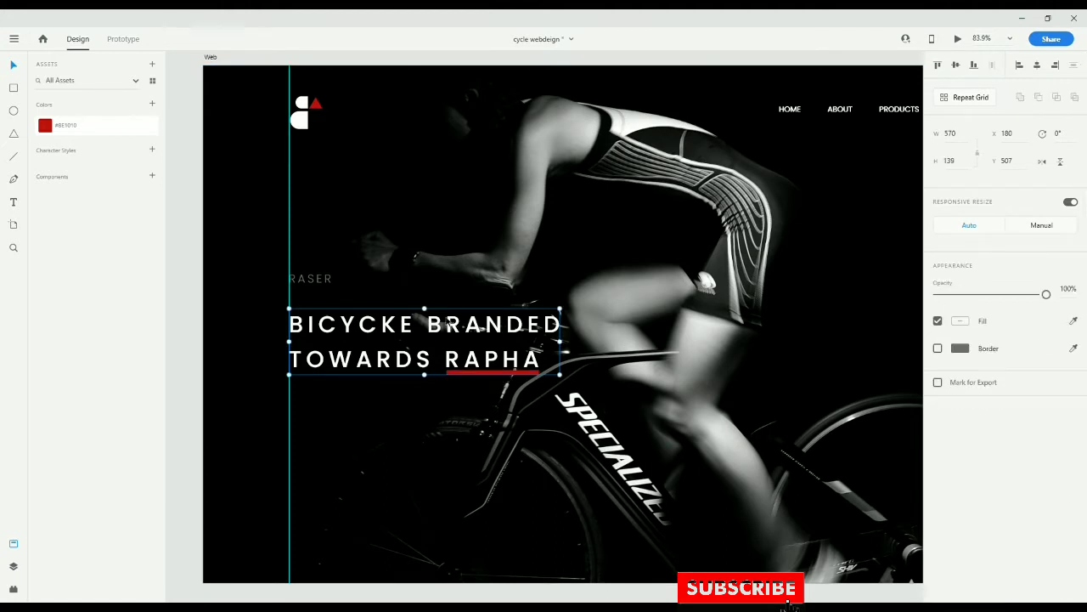
{"action": "left_click_drag", "start_coordinate": [448, 324], "coordinate": [447, 313]}
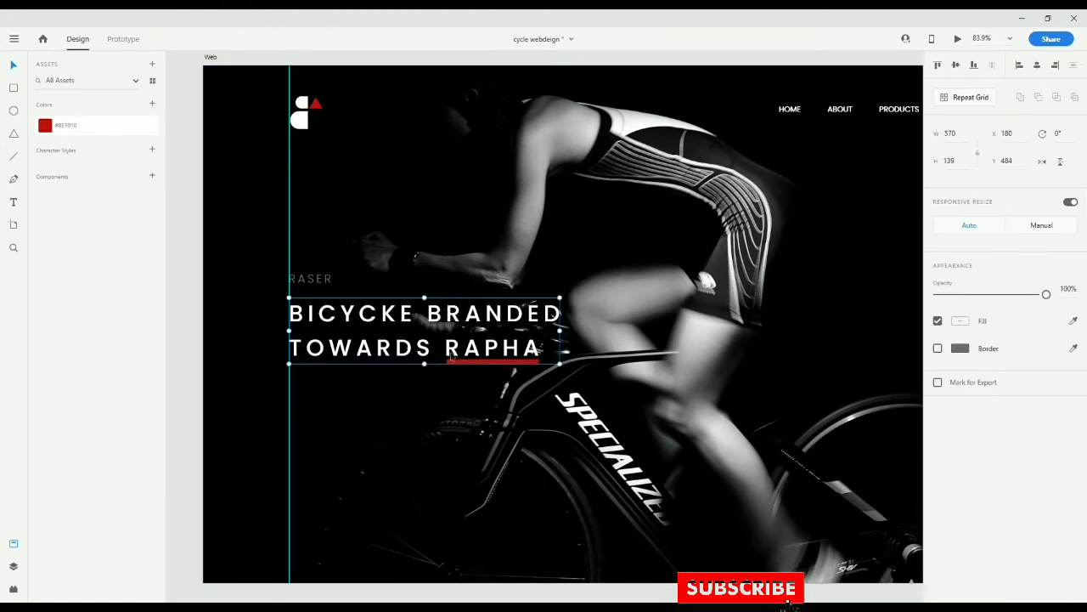
Add the text "Client" on the left margin guide near the bottom of the artboard
{"action": "scroll", "coordinate": [450, 358], "scroll_direction": "down", "scroll_amount": 4}
{"action": "key", "text": "t"}
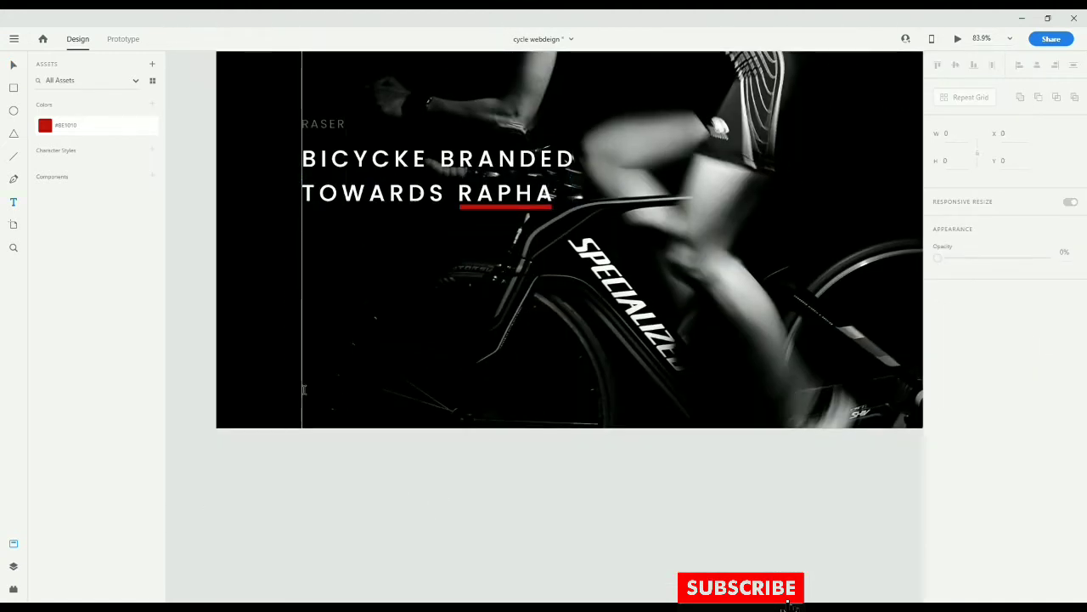
{"action": "left_click", "coordinate": [304, 390]}
{"action": "type", "text": "CL"}
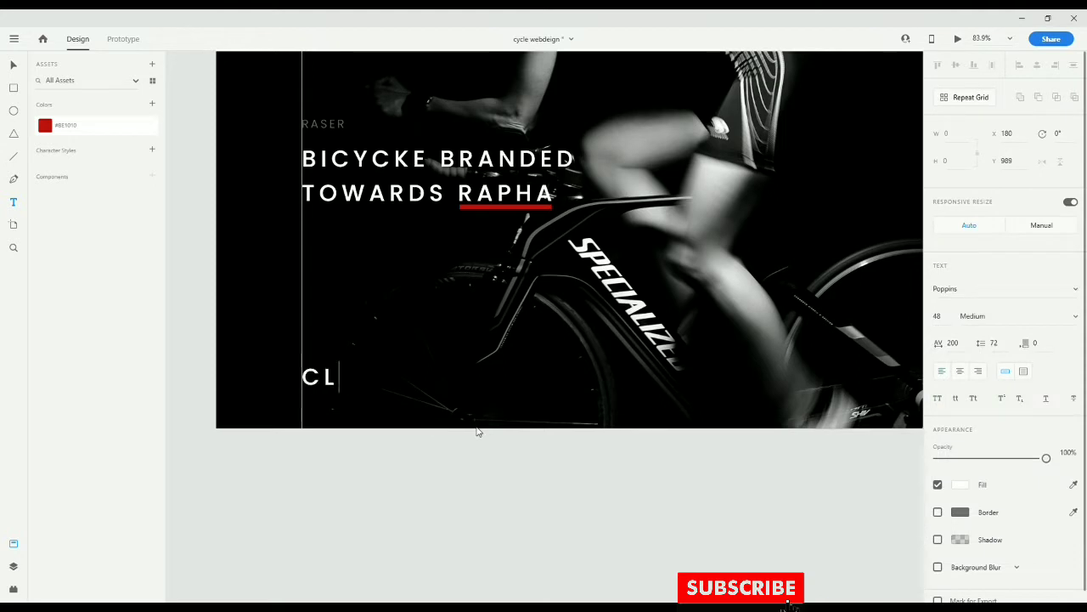
{"action": "key", "text": "BackSpace"}
{"action": "type", "text": "liet"}
{"action": "key", "text": "BackSpace"}
{"action": "type", "text": "nt"}
{"action": "key", "text": "ctrl+a"}
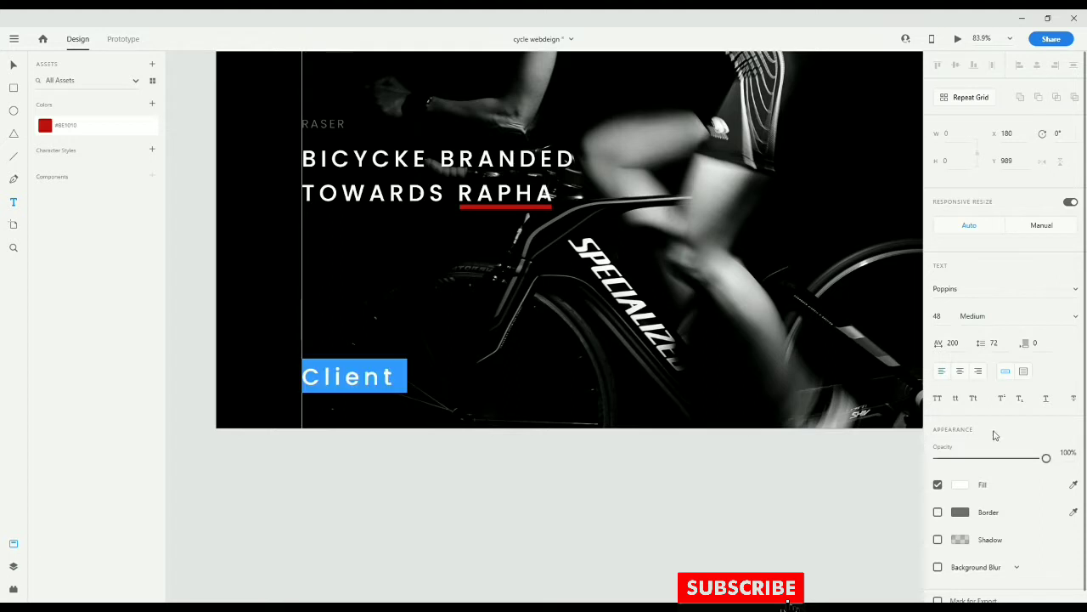
Set the "Client" text's font size to 16 and its weight to Regular
{"action": "left_click", "coordinate": [939, 316]}
{"action": "type", "text": "16"}
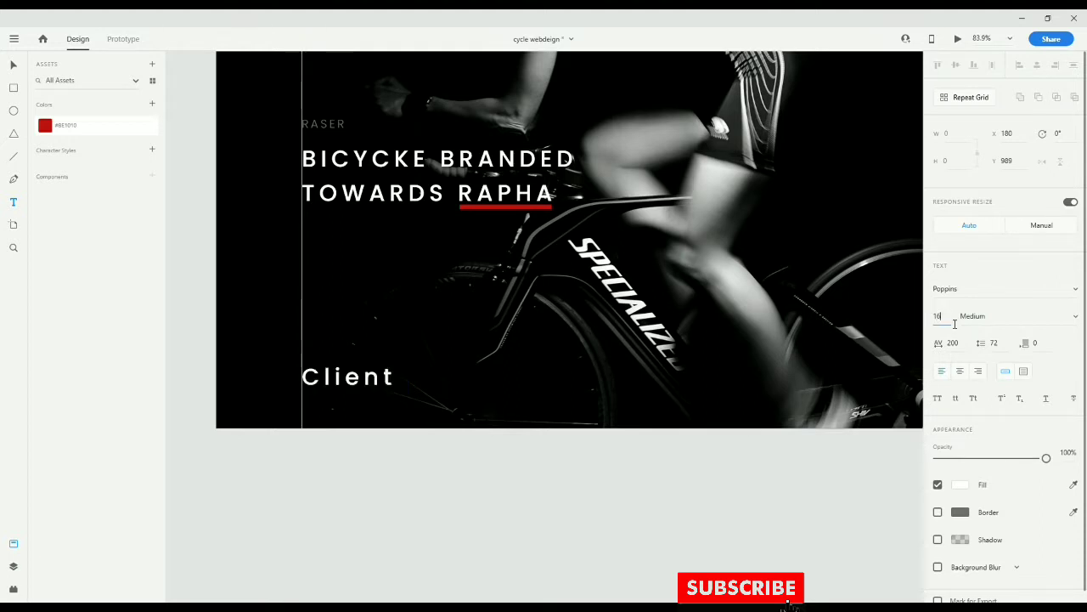
{"action": "key", "text": "Return"}
{"action": "left_click", "coordinate": [1011, 320]}
{"action": "type", "text": "Regular"}
{"action": "key", "text": "Return"}
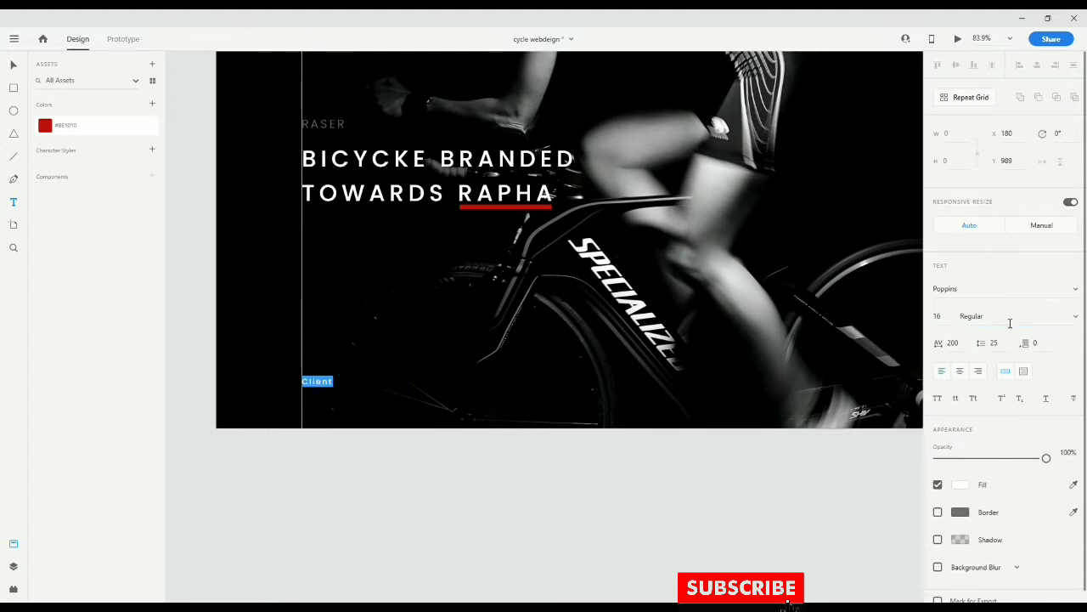
{"action": "key", "text": "Escape"}
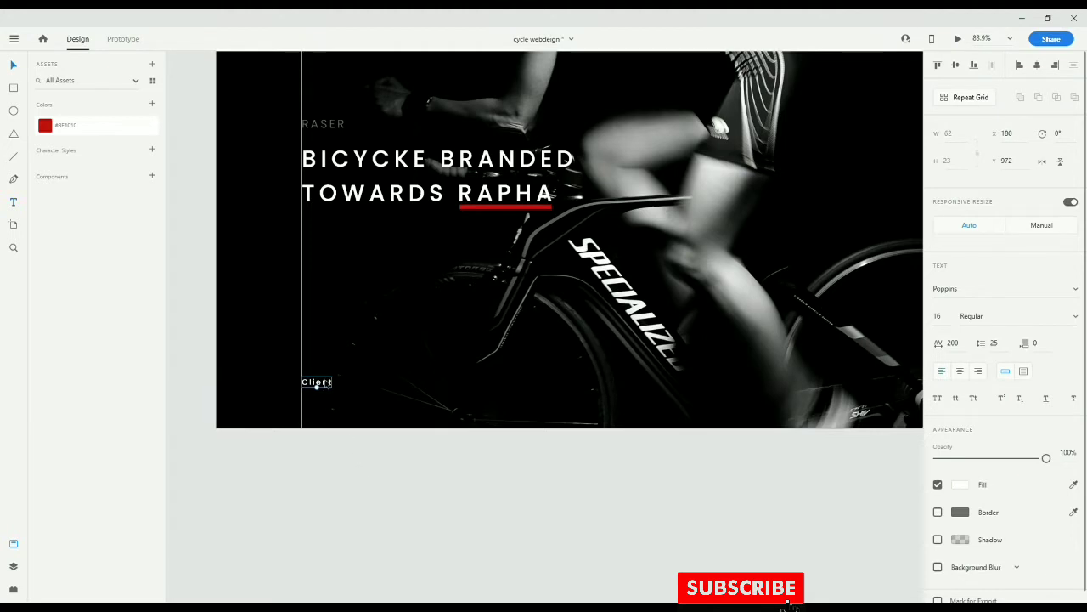
Duplicate the "Client" label to its right, at about X 434, and change the copy to "Role"
{"action": "left_click_drag", "start_coordinate": [317, 384], "coordinate": [440, 384]}
{"action": "double_click", "coordinate": [441, 382]}
{"action": "type", "text": "Role"}
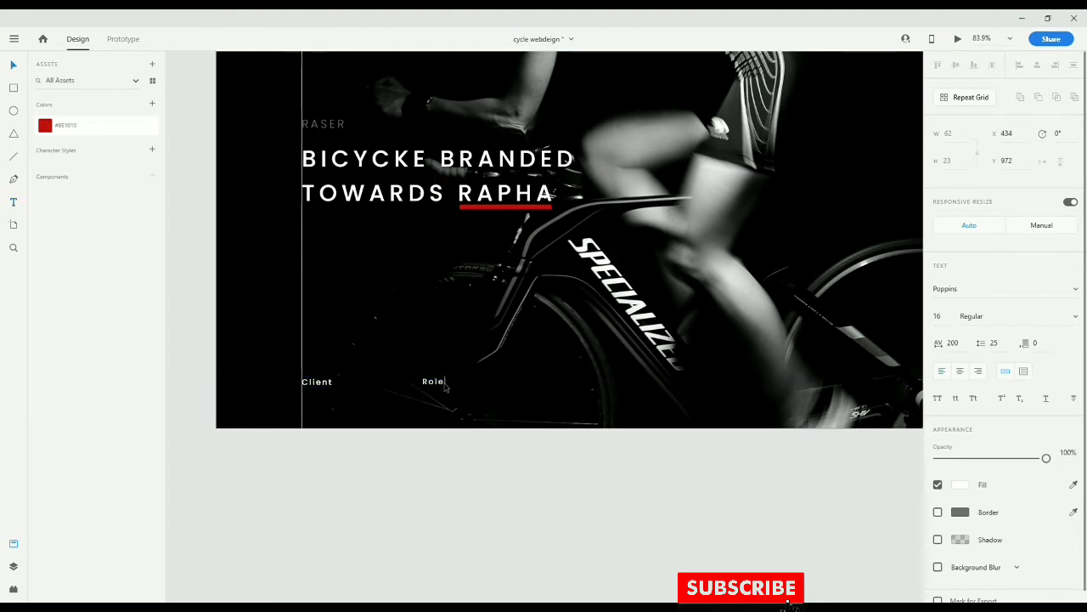
{"action": "key", "text": "Escape"}
Duplicate the "Role" label to its right, at about X 669, and change the copy to "Location"
{"action": "left_click_drag", "start_coordinate": [544, 534], "coordinate": [379, 503]}
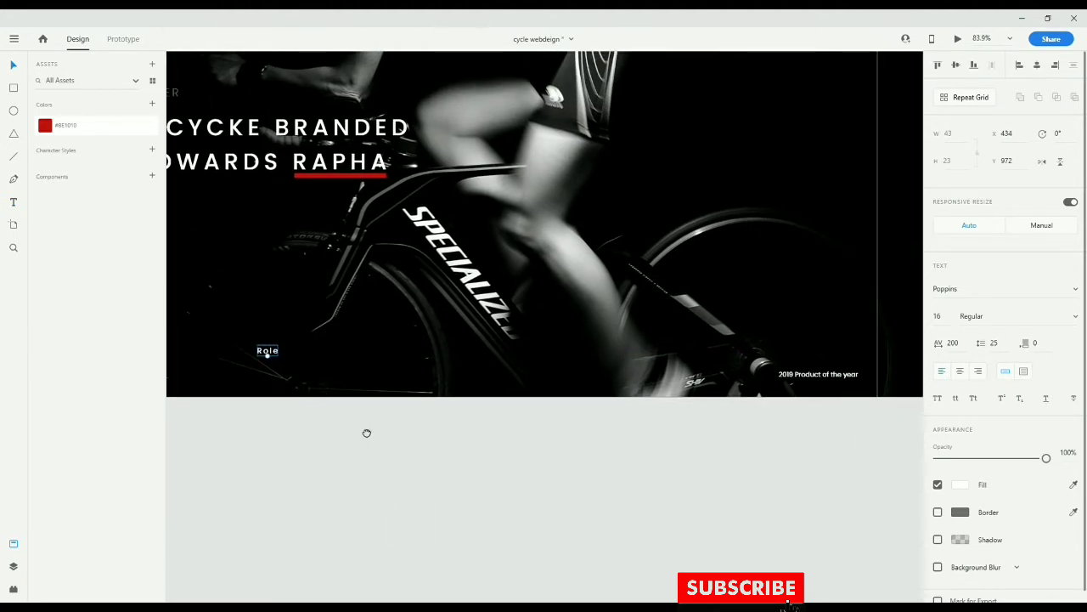
{"action": "left_click_drag", "start_coordinate": [367, 433], "coordinate": [482, 433]}
{"action": "left_click", "coordinate": [405, 363]}
{"action": "left_click_drag", "start_coordinate": [387, 356], "coordinate": [498, 356]}
{"action": "double_click", "coordinate": [497, 352]}
{"action": "type", "text": "Location"}
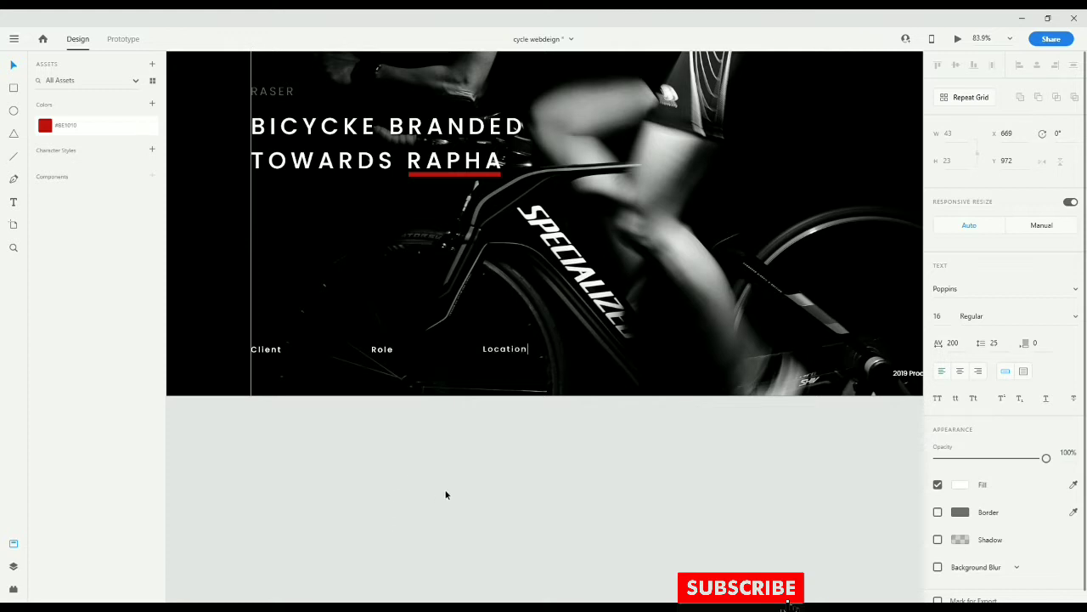
{"action": "left_click", "coordinate": [446, 494]}
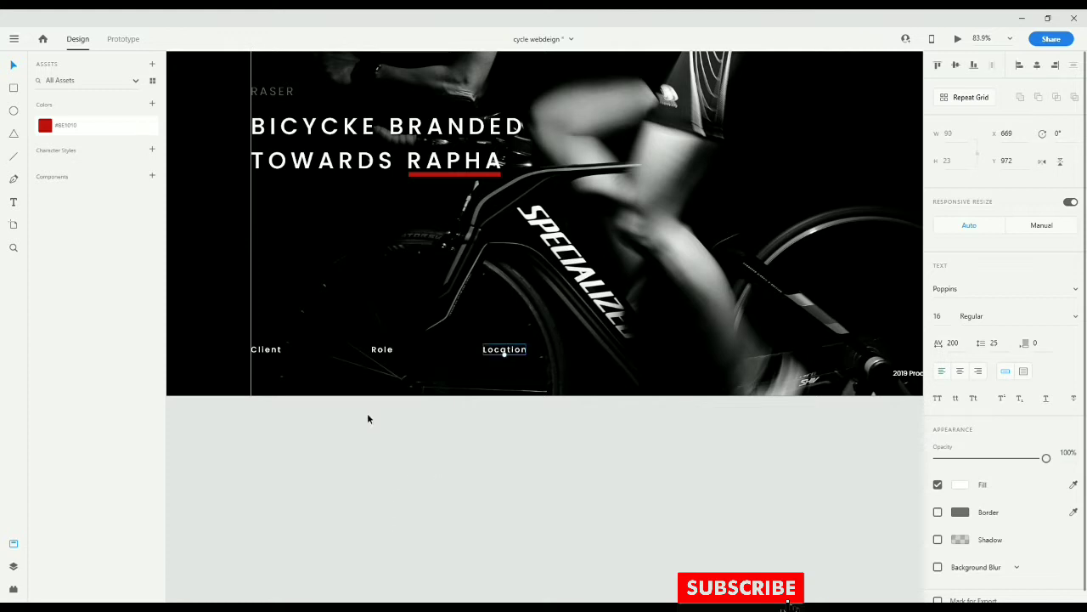
Spread the labels wider by moving "Role" right to about X 480 and "Location" to about X 761
{"action": "left_click", "coordinate": [382, 351]}
{"action": "left_click", "coordinate": [512, 350], "text": "shift"}
{"action": "left_click_drag", "start_coordinate": [512, 350], "coordinate": [550, 350]}
{"action": "left_click", "coordinate": [530, 414]}
{"action": "left_click", "coordinate": [500, 440]}
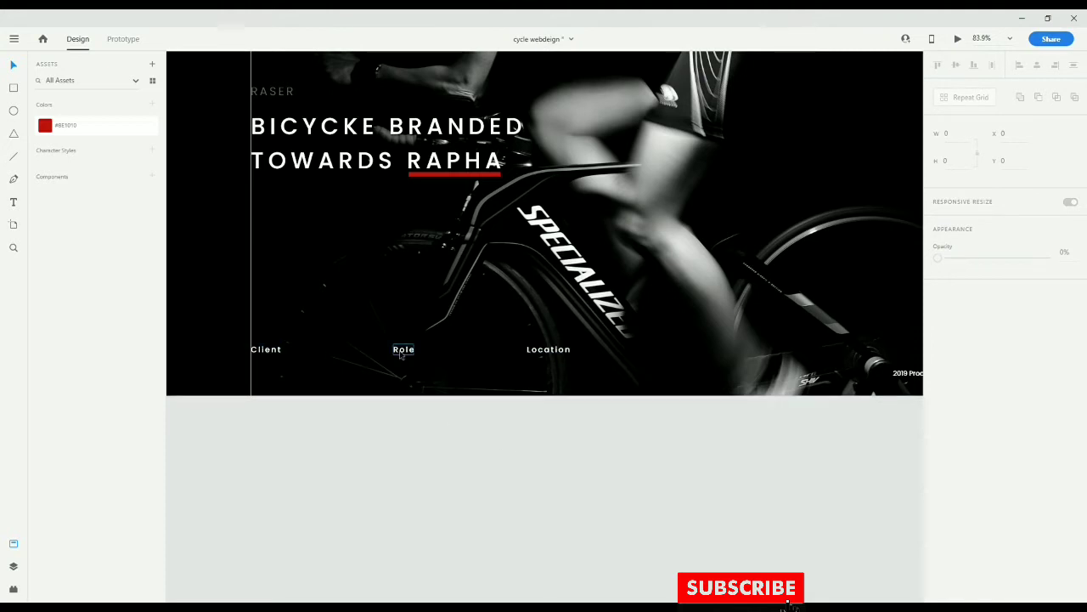
Duplicate the "Client" label just below itself, at about Y 1018, and replace the copy with the client's name
{"action": "left_click_drag", "start_coordinate": [266, 350], "coordinate": [272, 378]}
{"action": "double_click", "coordinate": [272, 378]}
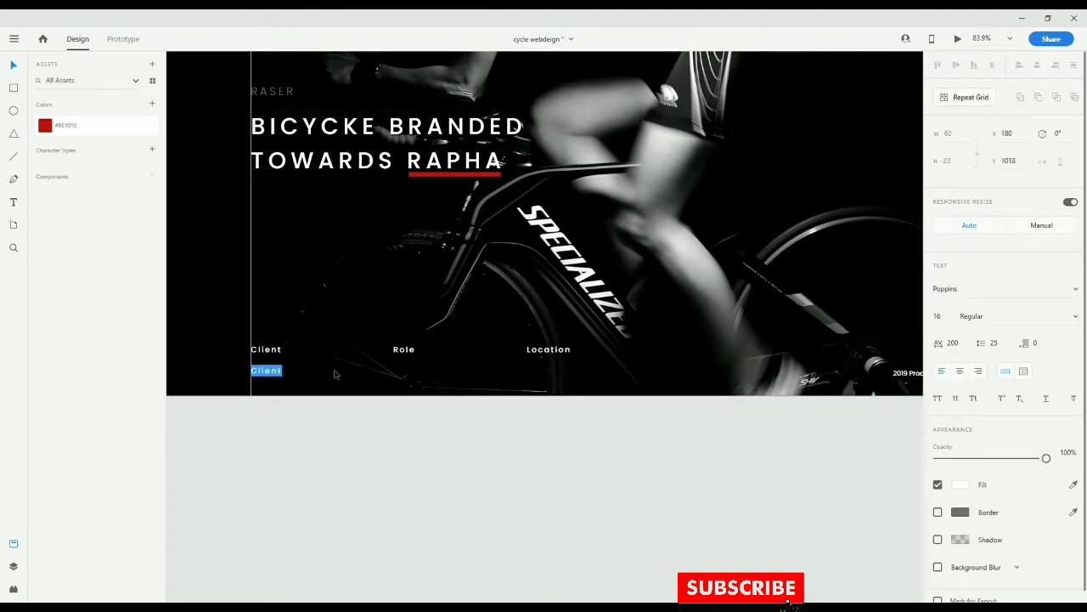
{"action": "type", "text": "Suzamb"}
{"action": "key", "text": "Escape"}
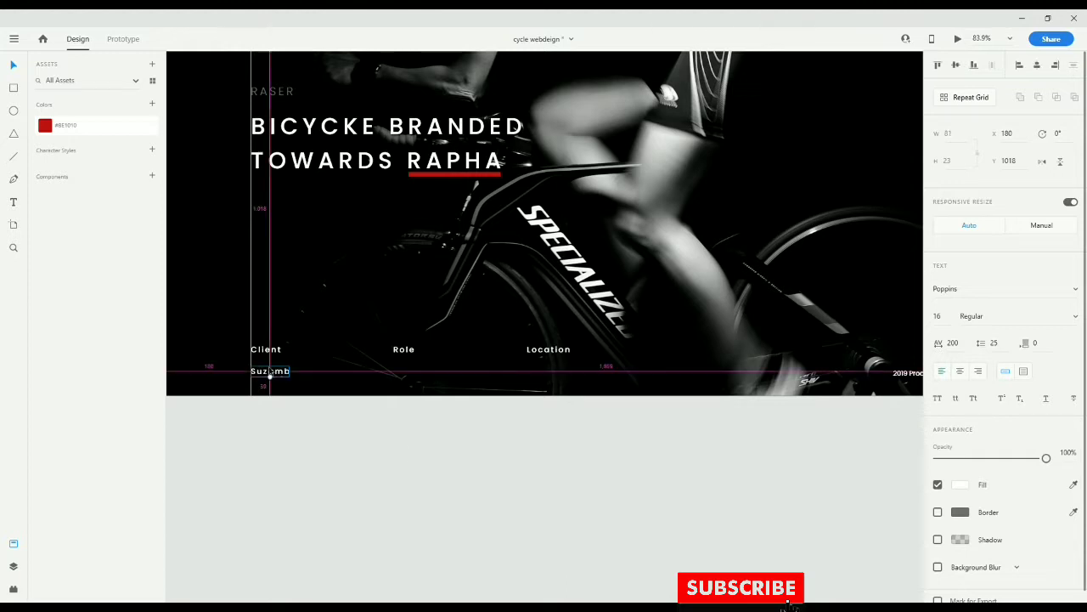
Duplicate the client's name beneath "Role", aligned with its left edge, and change the copy to "UI UX Design"
{"action": "left_click_drag", "start_coordinate": [273, 374], "coordinate": [423, 376]}
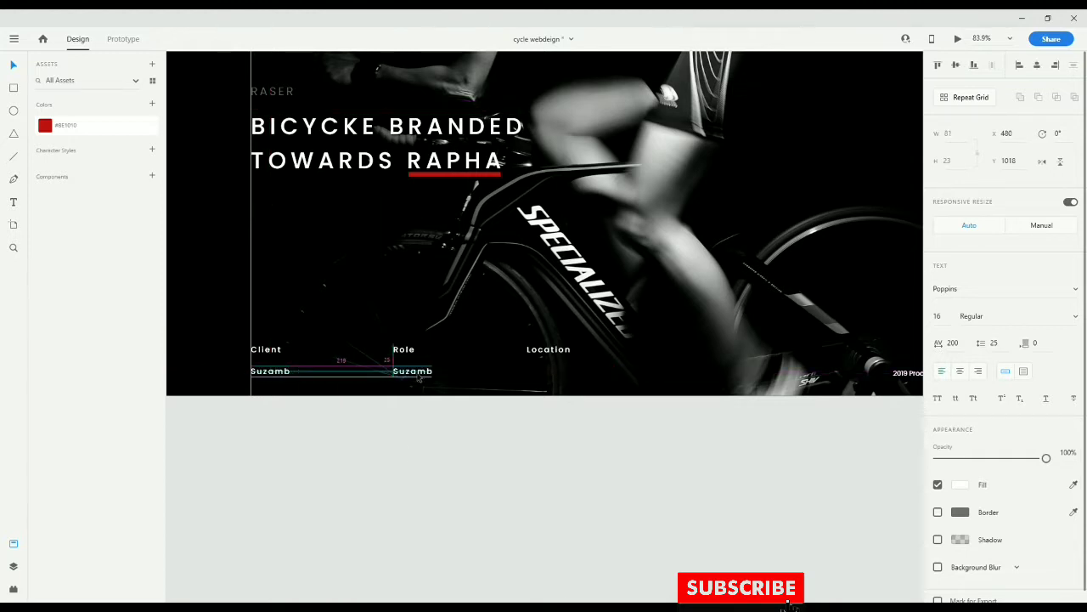
{"action": "double_click", "coordinate": [414, 370]}
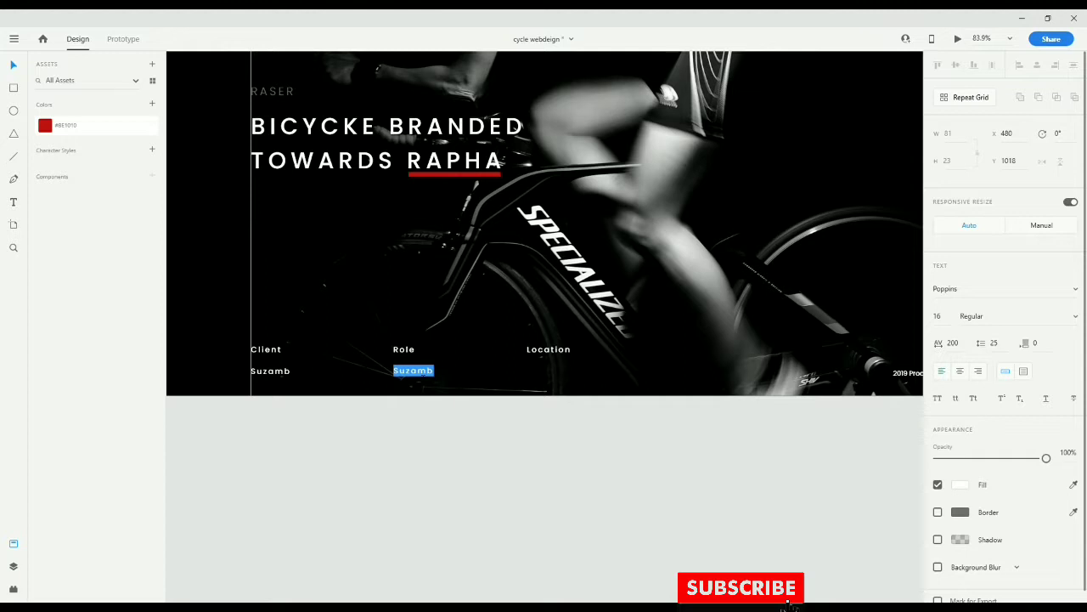
{"action": "type", "text": "UI UX Design"}
{"action": "key", "text": "Escape"}
Duplicate the "UI UX Design" text beneath "Location", aligned with its left edge, and change the copy to "Kathmandu Nepal"
{"action": "left_click_drag", "start_coordinate": [451, 374], "coordinate": [583, 374]}
{"action": "double_click", "coordinate": [583, 375]}
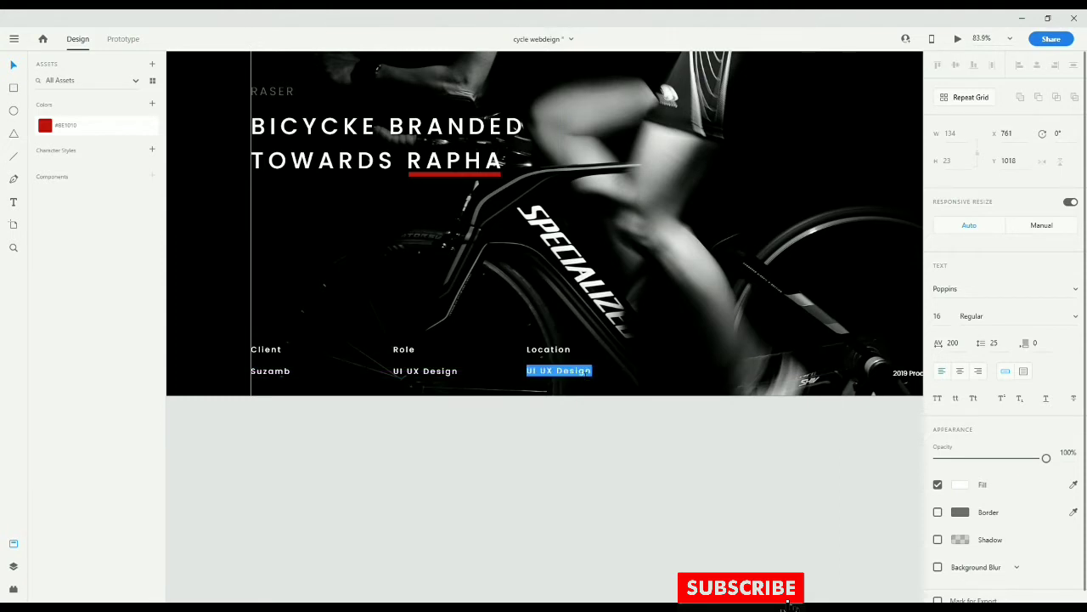
{"action": "type", "text": "Kathmandu"}
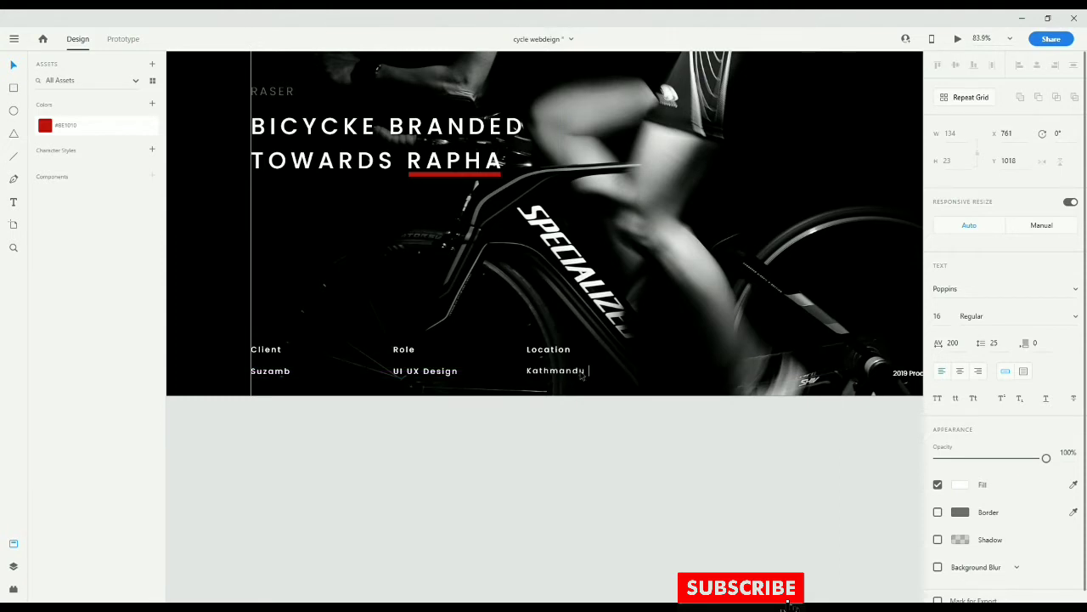
{"action": "key", "text": "Escape"}
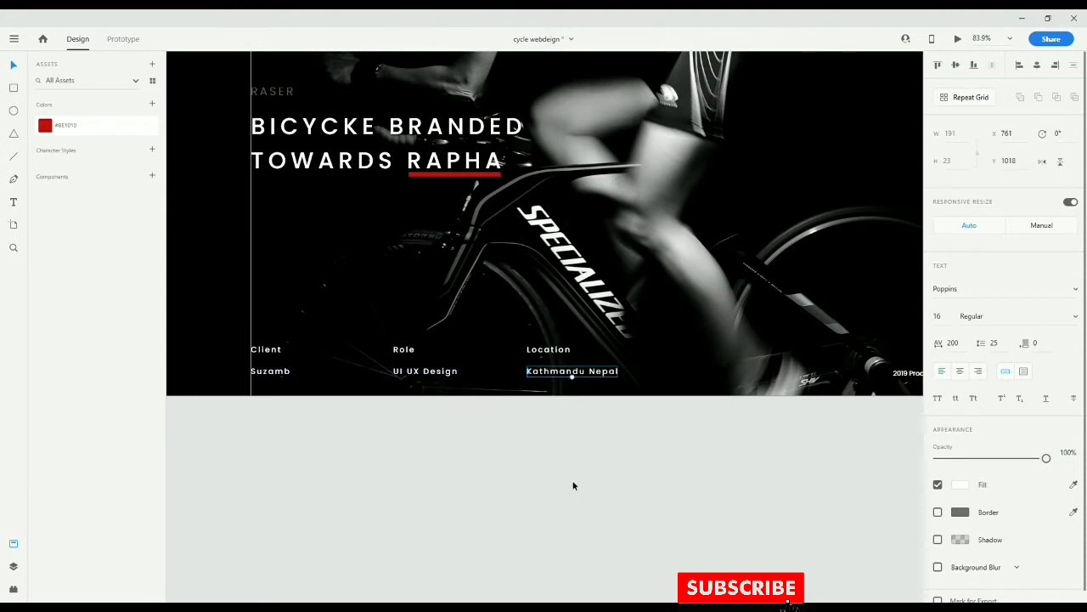
{"action": "left_click", "coordinate": [570, 483]}
Set the weight of the "Client", "Role" and "Location" labels to Light
{"action": "left_click_drag", "start_coordinate": [429, 430], "coordinate": [492, 478]}
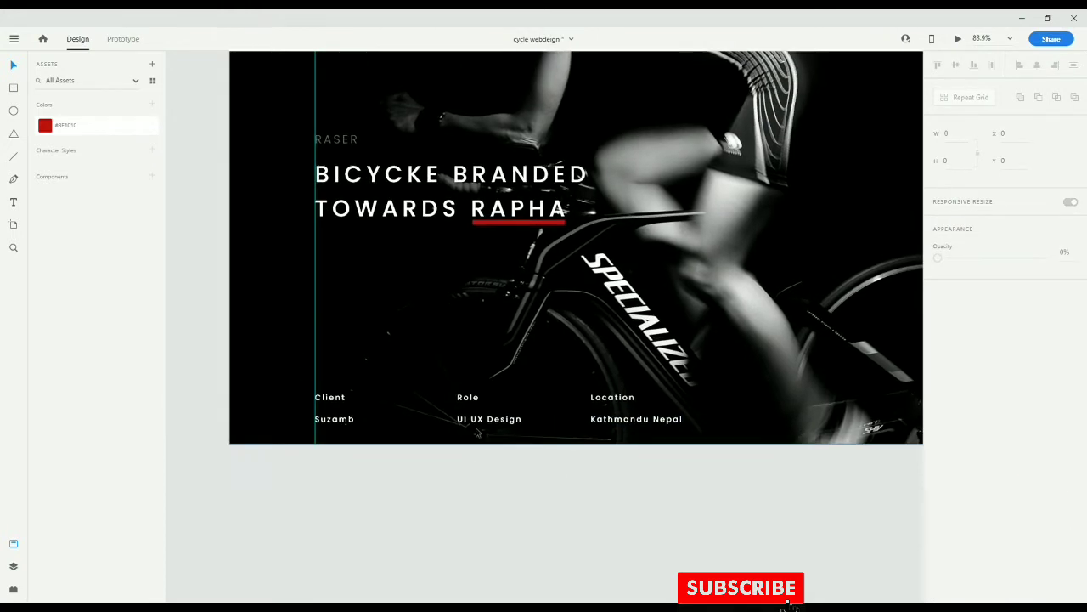
{"action": "left_click", "coordinate": [468, 398]}
{"action": "left_click", "coordinate": [623, 399], "text": "shift"}
{"action": "left_click", "coordinate": [330, 397], "text": "shift"}
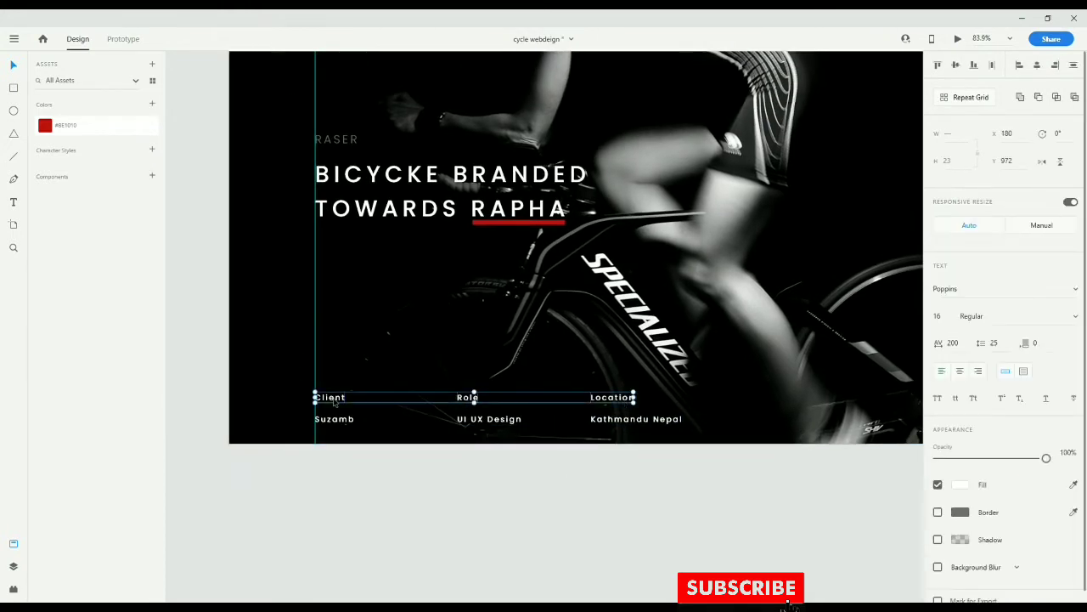
{"action": "left_click", "coordinate": [997, 322]}
{"action": "type", "text": "Light"}
{"action": "key", "text": "Return"}
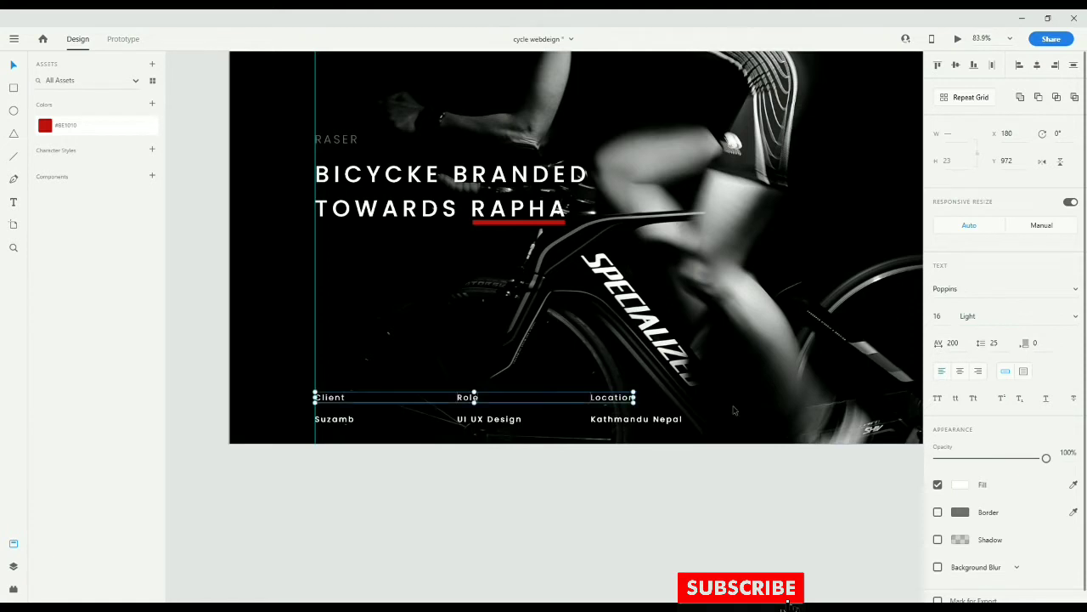
Set the font size of the three values under "Client", "Role" and "Location" to 18
{"action": "left_click", "coordinate": [656, 419]}
{"action": "left_click", "coordinate": [510, 419], "text": "shift"}
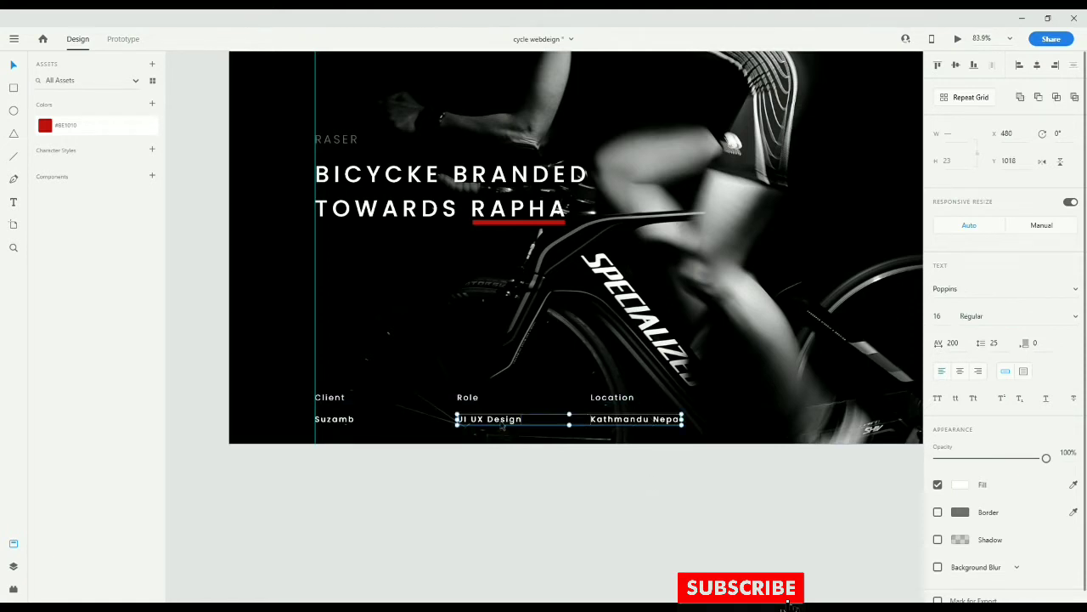
{"action": "left_click", "coordinate": [335, 419], "text": "shift"}
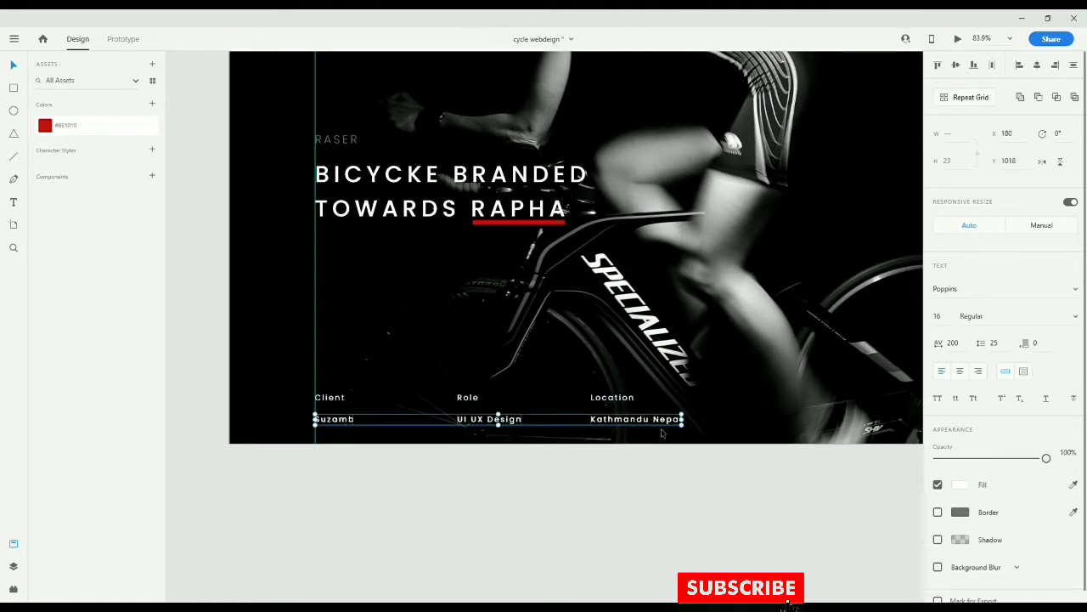
{"action": "left_click", "coordinate": [952, 317]}
{"action": "type", "text": "18"}
{"action": "key", "text": "Return"}
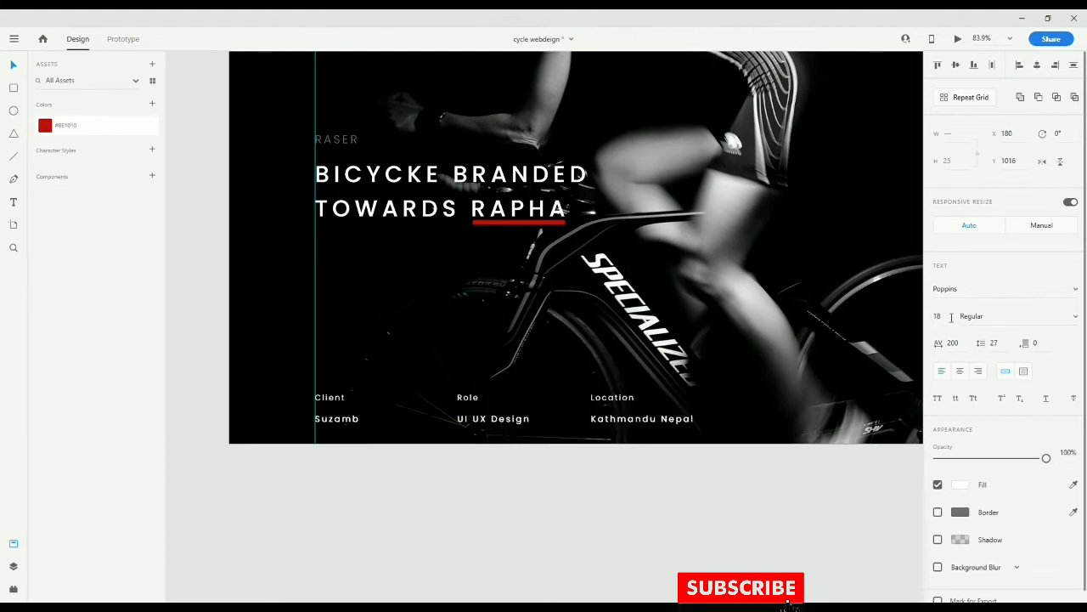
{"action": "left_click", "coordinate": [631, 504]}
Draw a 104 × 104 circle between the heading and the "Client" label, aligned to the guide at X 180, about Y 749
{"action": "scroll", "coordinate": [604, 512], "scroll_direction": "up", "scroll_amount": 2}
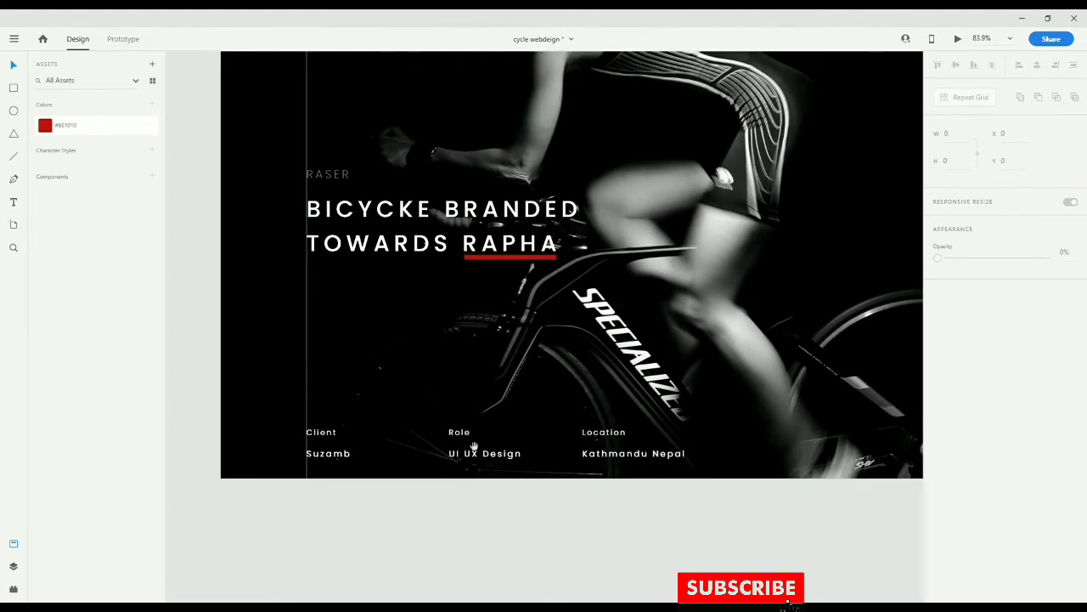
{"action": "left_click", "coordinate": [13, 110]}
{"action": "mouse_move", "coordinate": [290, 309]}
{"action": "left_mouse_down"}
{"action": "mouse_move", "coordinate": [357, 375]}
{"action": "mouse_move", "coordinate": [352, 389]}
{"action": "left_mouse_up"}
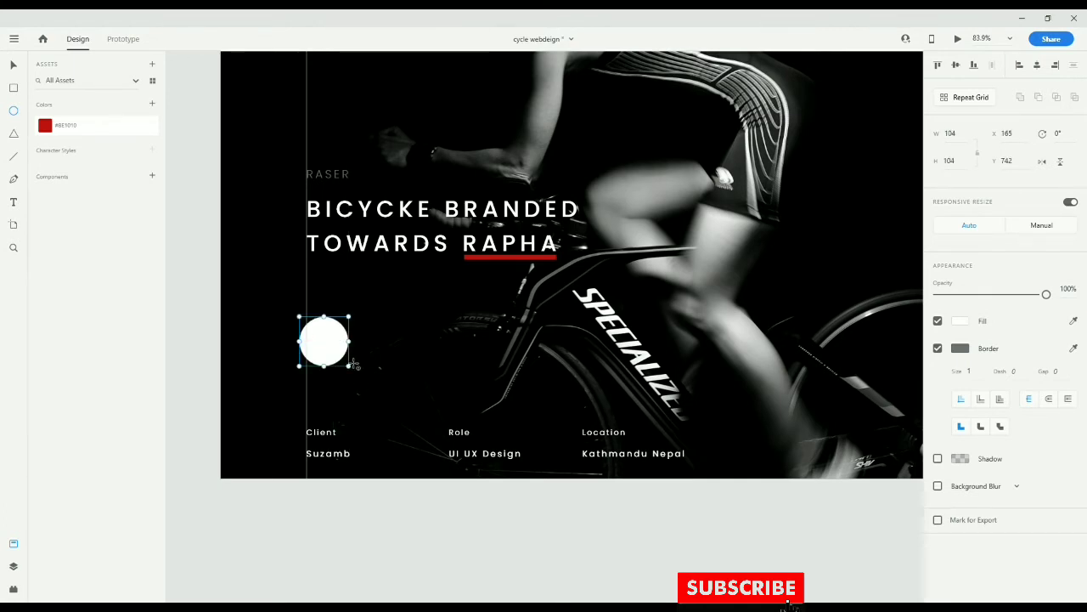
{"action": "left_click_drag", "start_coordinate": [331, 350], "coordinate": [339, 353]}
Set the circle's border colour to #BE1010 and turn off its fill
{"action": "double_click", "coordinate": [66, 126]}
{"action": "key", "text": "ctrl+c"}
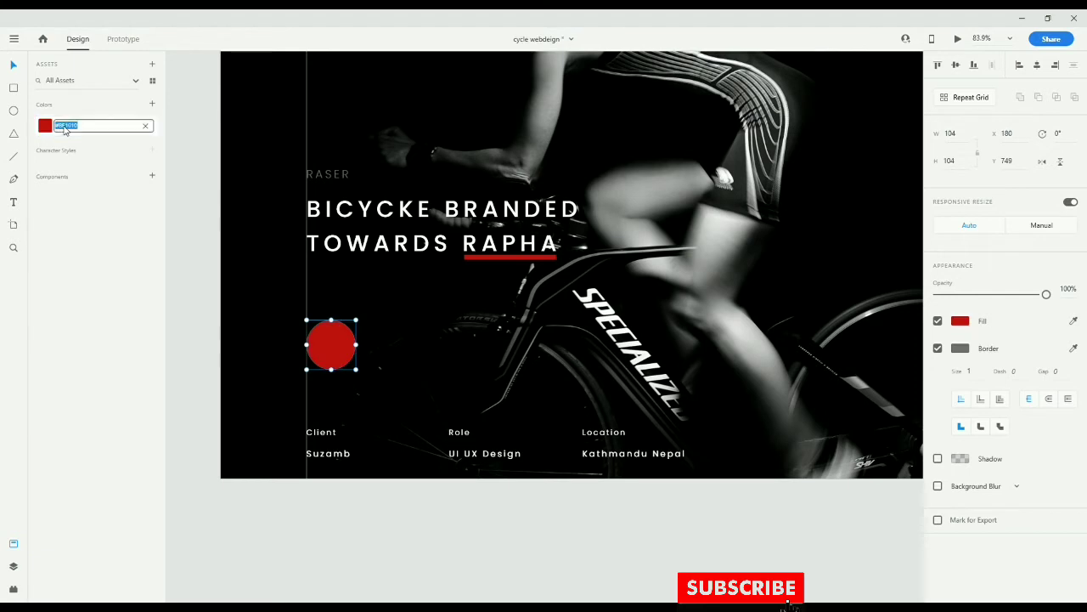
{"action": "left_click", "coordinate": [137, 268]}
{"action": "left_click", "coordinate": [353, 353]}
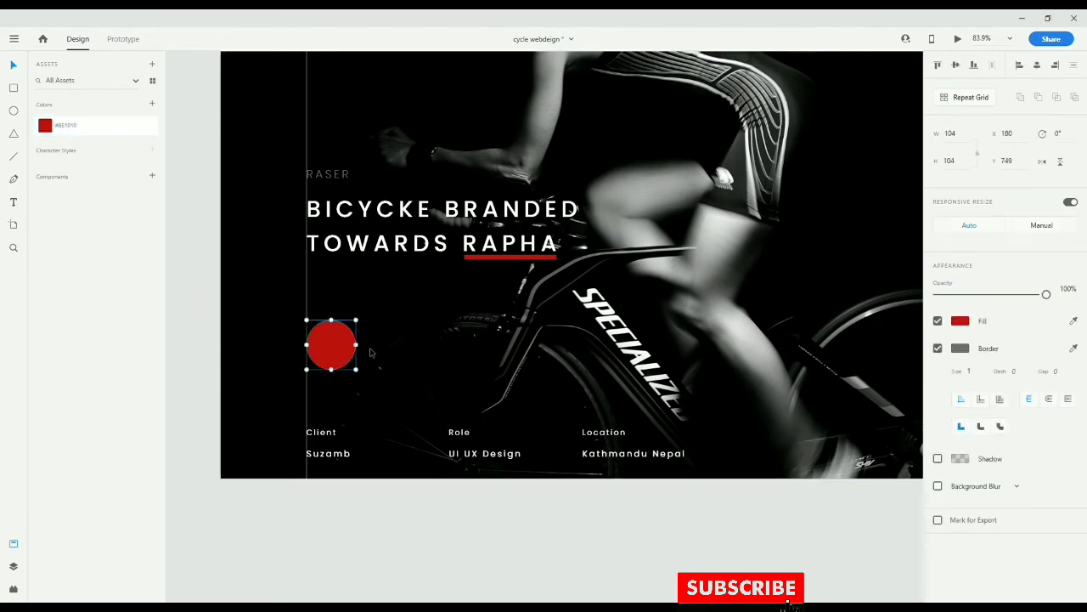
{"action": "left_click", "coordinate": [959, 350]}
{"action": "key", "text": "ctrl+v"}
{"action": "left_click", "coordinate": [999, 306]}
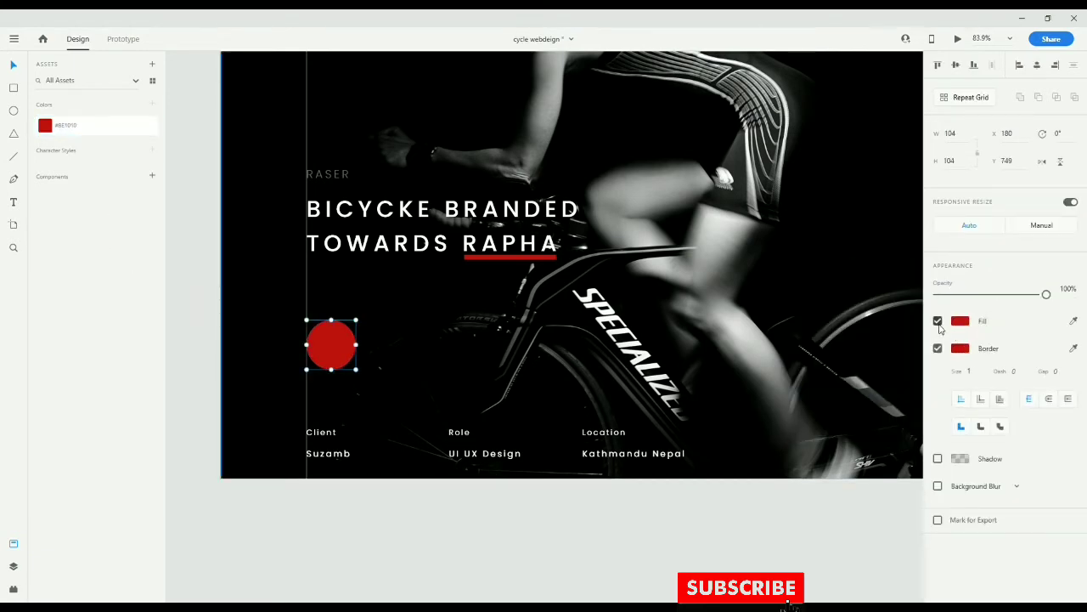
{"action": "left_click", "coordinate": [937, 322]}
{"action": "left_click", "coordinate": [609, 499]}
Move the circle down to Y 756 and draw a vertical line about 48 px high along its centre
{"action": "scroll", "coordinate": [329, 365], "scroll_direction": "up", "scroll_amount": 5}
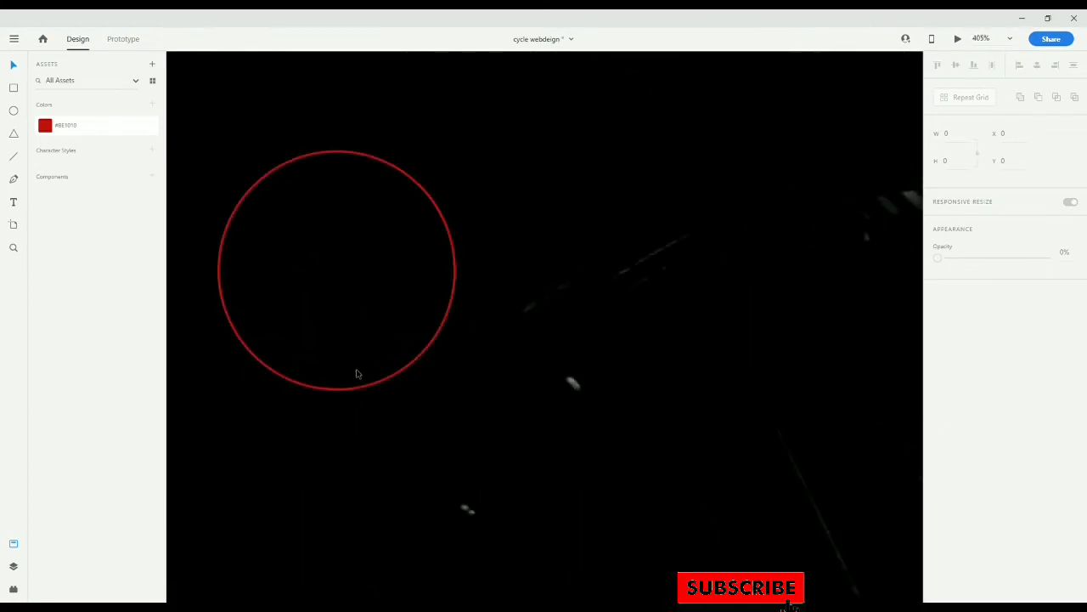
{"action": "mouse_move", "coordinate": [367, 387]}
{"action": "left_mouse_down"}
{"action": "mouse_move", "coordinate": [377, 388]}
{"action": "mouse_move", "coordinate": [367, 406]}
{"action": "left_mouse_up"}
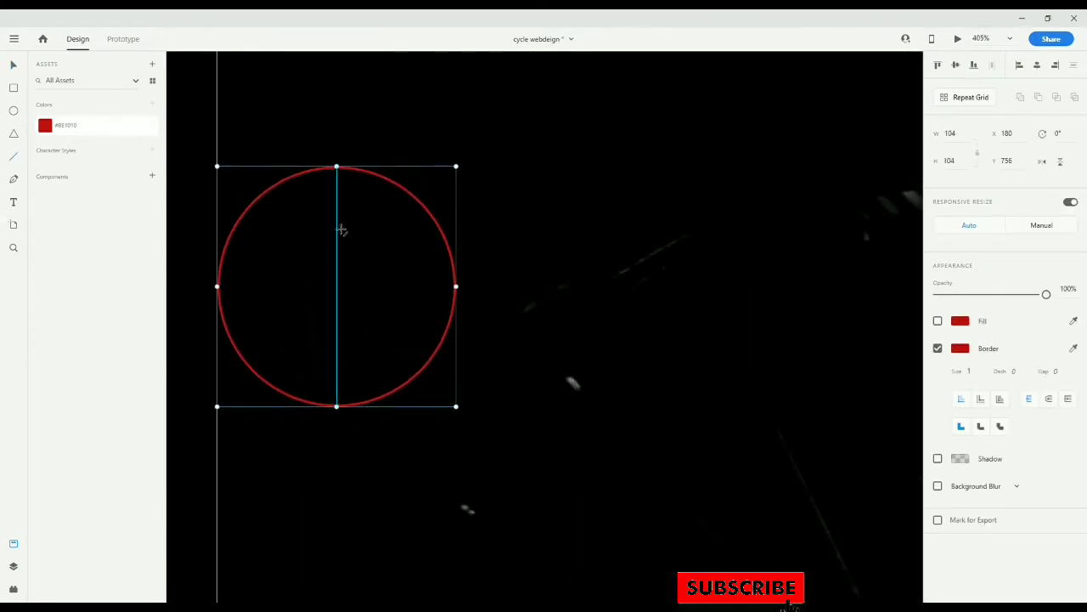
{"action": "left_click_drag", "start_coordinate": [338, 222], "coordinate": [338, 331]}
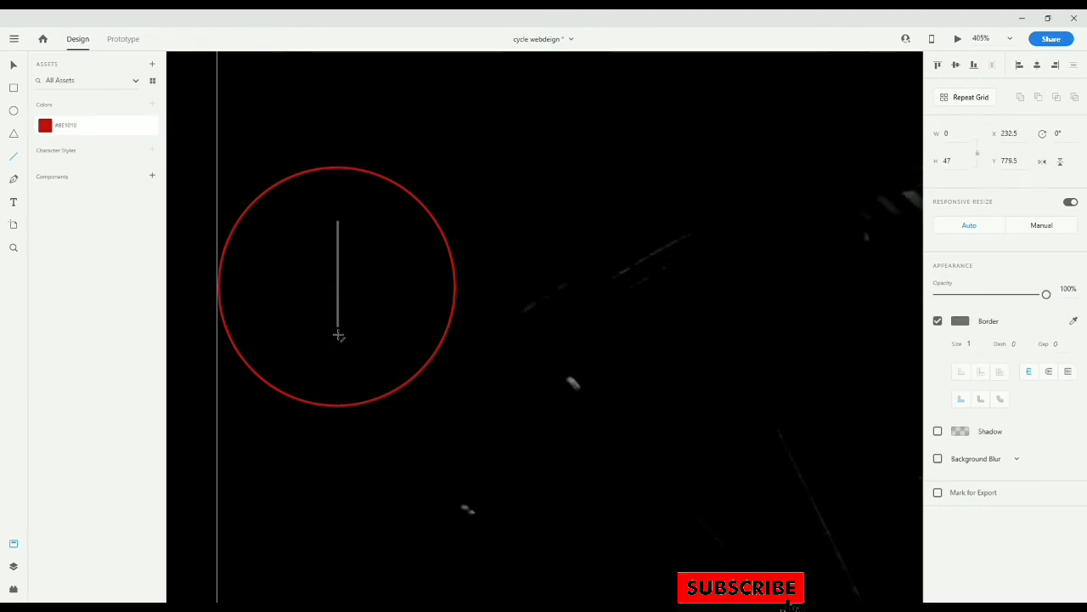
Try to draw an open V-shaped arrowhead about 17 × 8 px at the line's lower end with the Pen tool
{"action": "left_click", "coordinate": [14, 179]}
{"action": "key", "text": "Escape"}
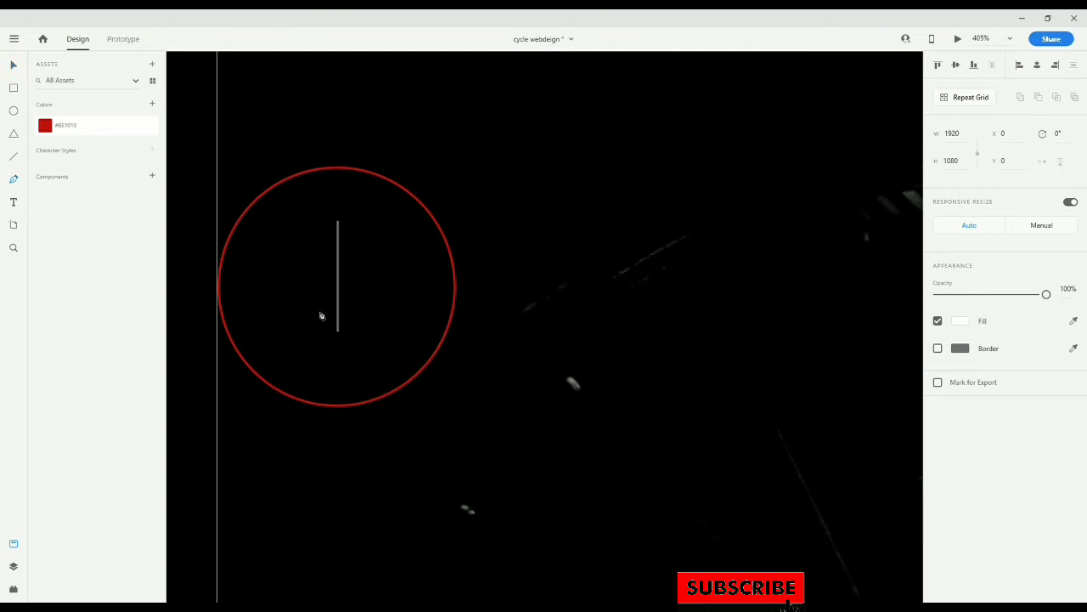
{"action": "left_click", "coordinate": [320, 314]}
{"action": "left_click", "coordinate": [338, 332]}
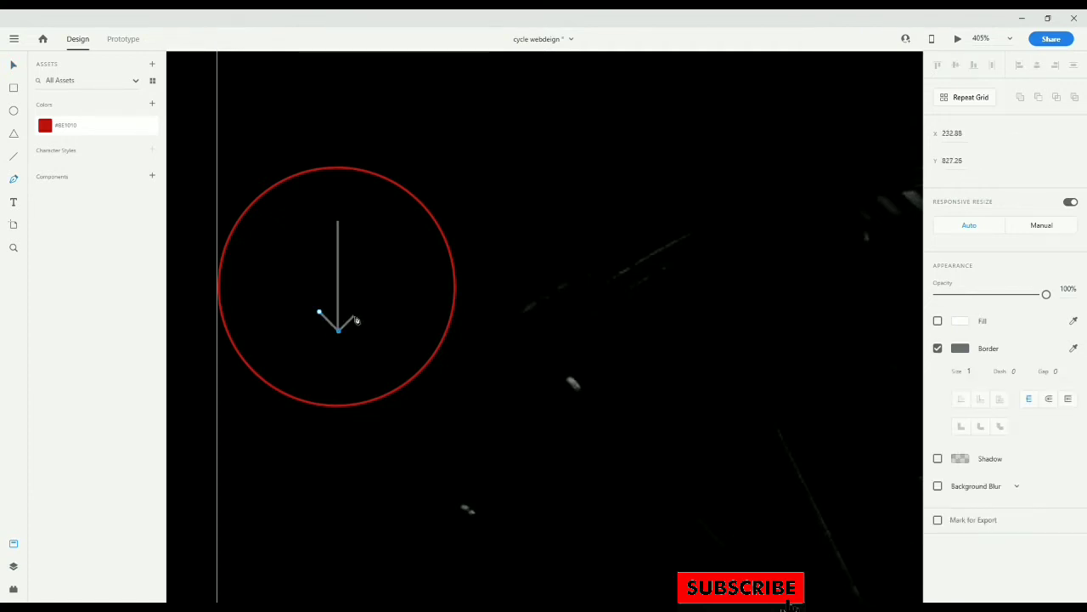
{"action": "left_click", "coordinate": [357, 313]}
{"action": "left_click", "coordinate": [16, 65]}
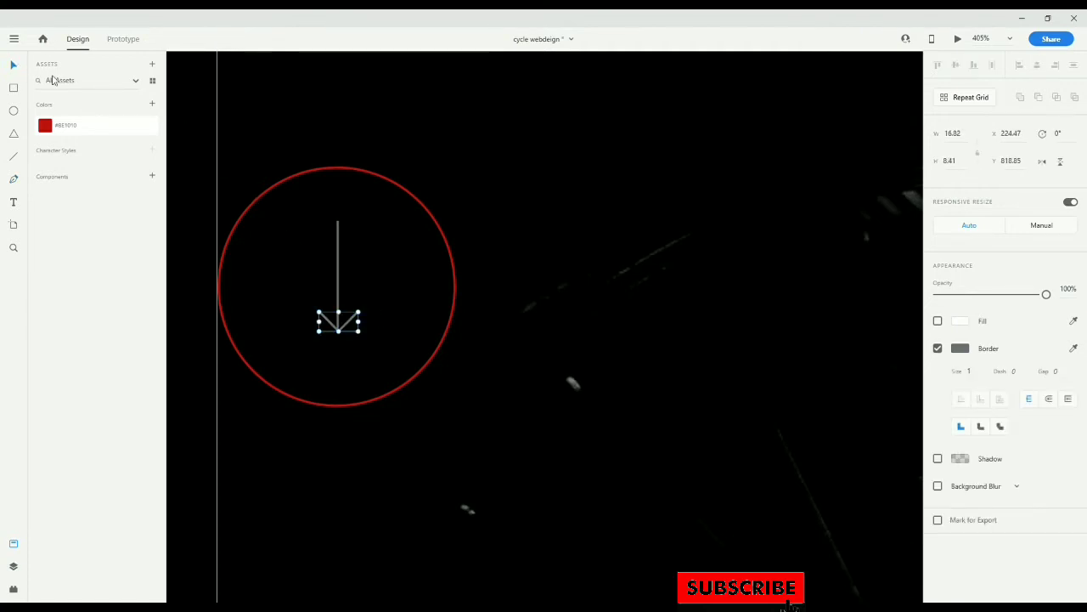
{"action": "left_click", "coordinate": [550, 261]}
Try to align the arrowhead's tip with the line's end, and undo the arrowhead path
{"action": "scroll", "coordinate": [365, 331], "scroll_direction": "up", "scroll_amount": 5}
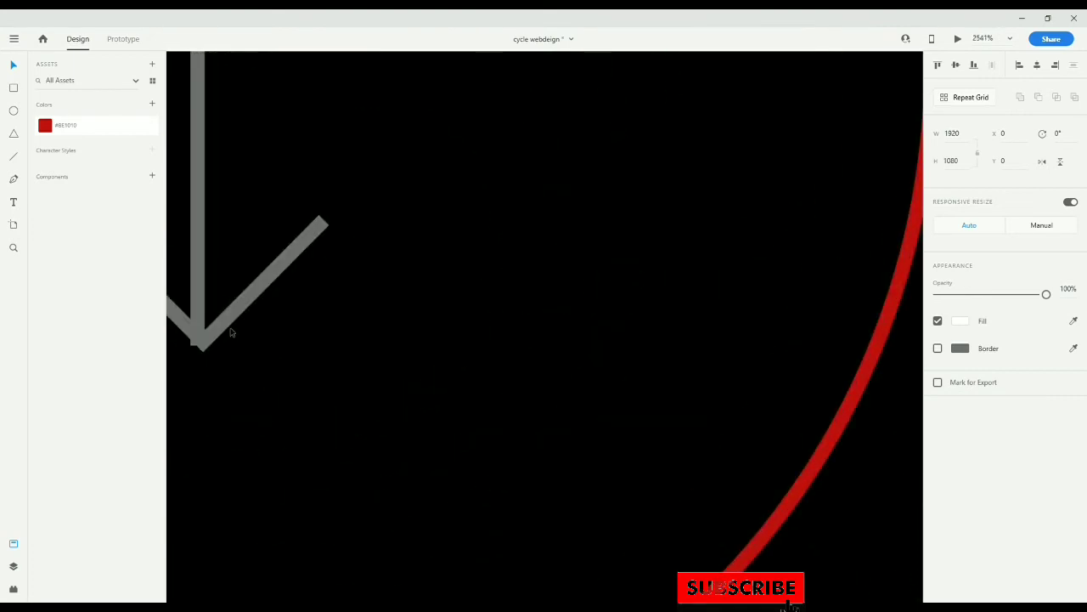
{"action": "mouse_move", "coordinate": [218, 324]}
{"action": "left_mouse_down"}
{"action": "mouse_move", "coordinate": [205, 324]}
{"action": "mouse_move", "coordinate": [216, 322]}
{"action": "mouse_move", "coordinate": [208, 305]}
{"action": "left_mouse_up"}
{"action": "left_click", "coordinate": [204, 306]}
{"action": "key", "text": "ctrl+z"}
{"action": "key", "text": "ctrl+z"}
{"action": "key", "text": "ctrl+z"}
{"action": "key", "text": "ctrl+z"}
{"action": "left_click_drag", "start_coordinate": [334, 336], "coordinate": [610, 367]}
{"action": "scroll", "coordinate": [481, 341], "scroll_direction": "down", "scroll_amount": 1}
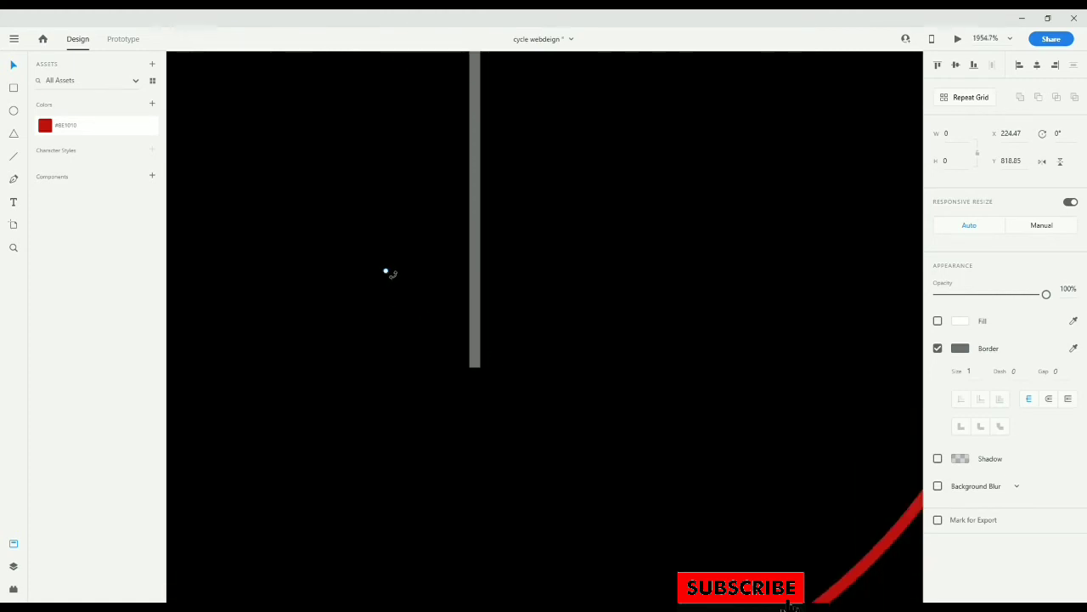
Try to build the arrowhead from an 8.73 px wide diagonal at the line's end and a copy rotated 90° on its other side
{"action": "key", "text": "p"}
{"action": "left_click", "coordinate": [477, 370]}
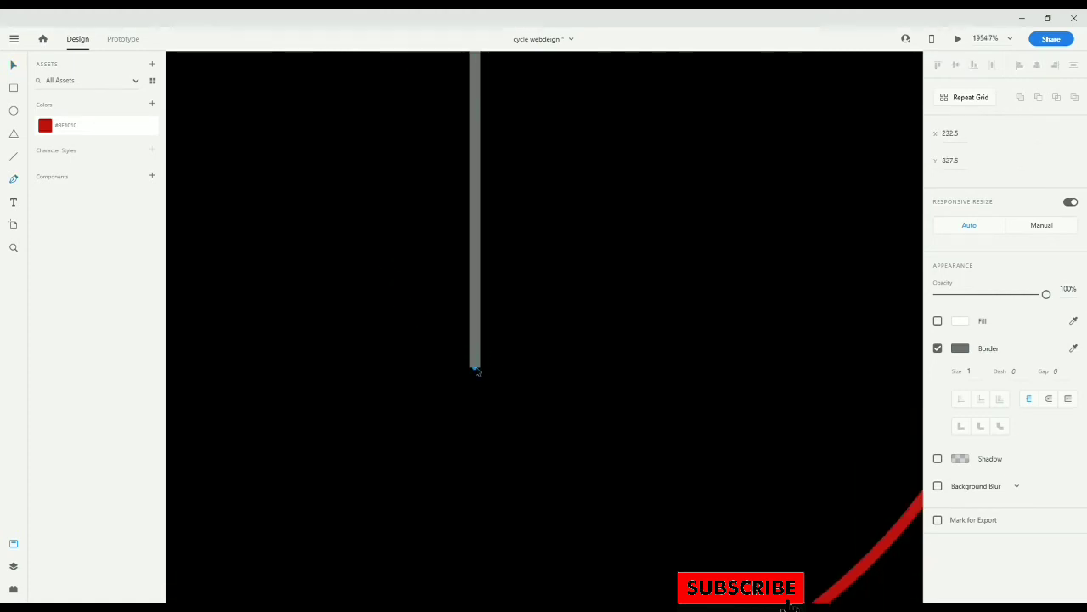
{"action": "left_click", "coordinate": [571, 272]}
{"action": "key", "text": "Escape"}
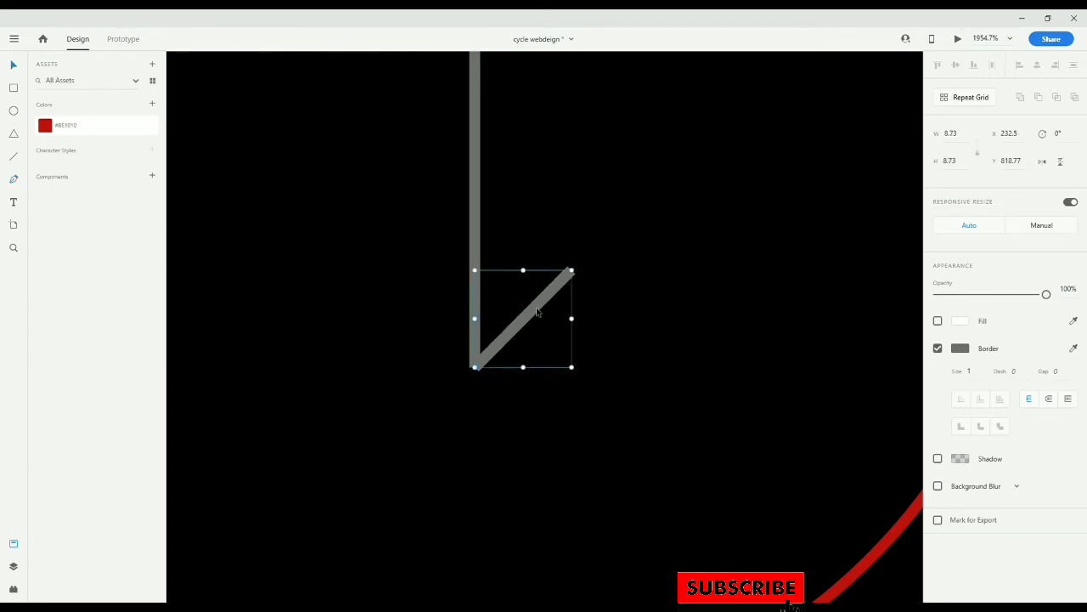
{"action": "left_click_drag", "start_coordinate": [537, 313], "coordinate": [438, 312]}
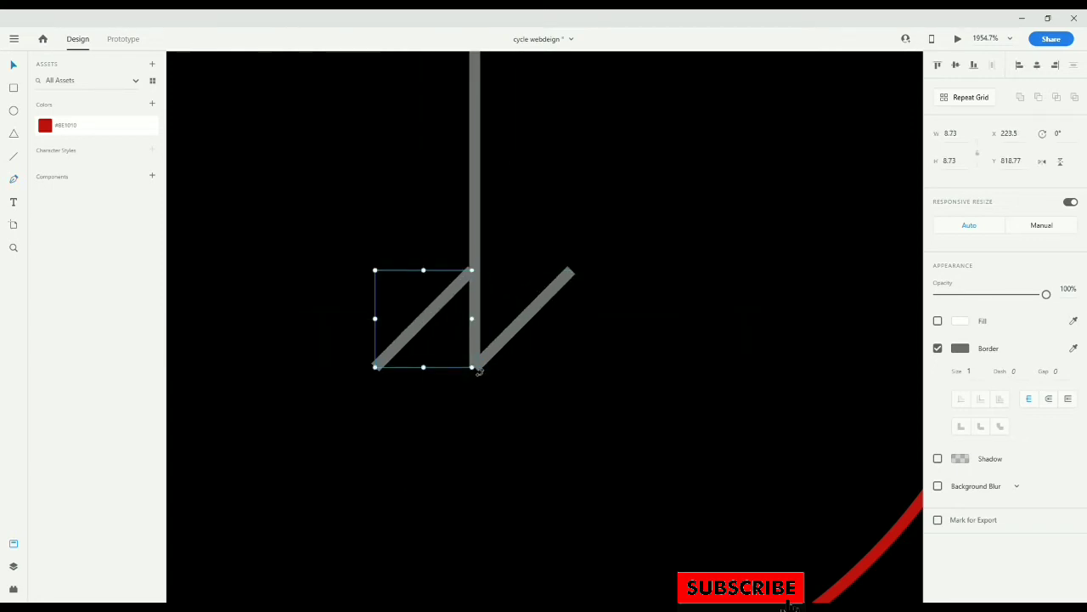
{"action": "mouse_move", "coordinate": [479, 370]}
{"action": "left_mouse_down"}
{"action": "mouse_move", "coordinate": [391, 408]}
{"action": "mouse_move", "coordinate": [359, 408]}
{"action": "left_mouse_up"}
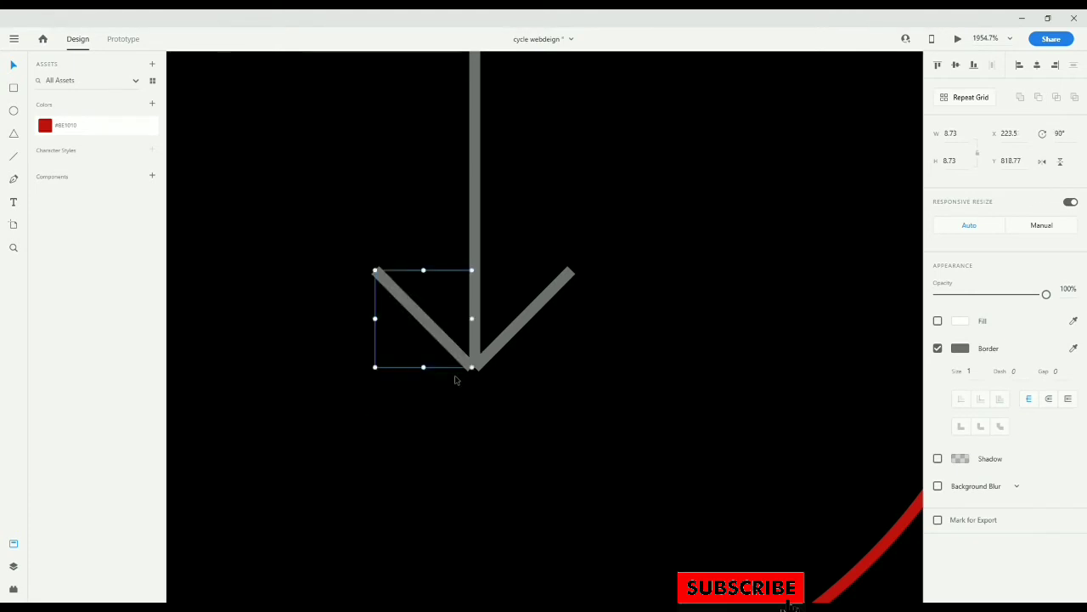
{"action": "scroll", "coordinate": [522, 369], "scroll_direction": "up", "scroll_amount": 4}
{"action": "mouse_move", "coordinate": [440, 328]}
{"action": "left_mouse_down"}
{"action": "mouse_move", "coordinate": [458, 348]}
{"action": "mouse_move", "coordinate": [452, 337]}
{"action": "left_mouse_up"}
{"action": "scroll", "coordinate": [548, 329], "scroll_direction": "down", "scroll_amount": 8}
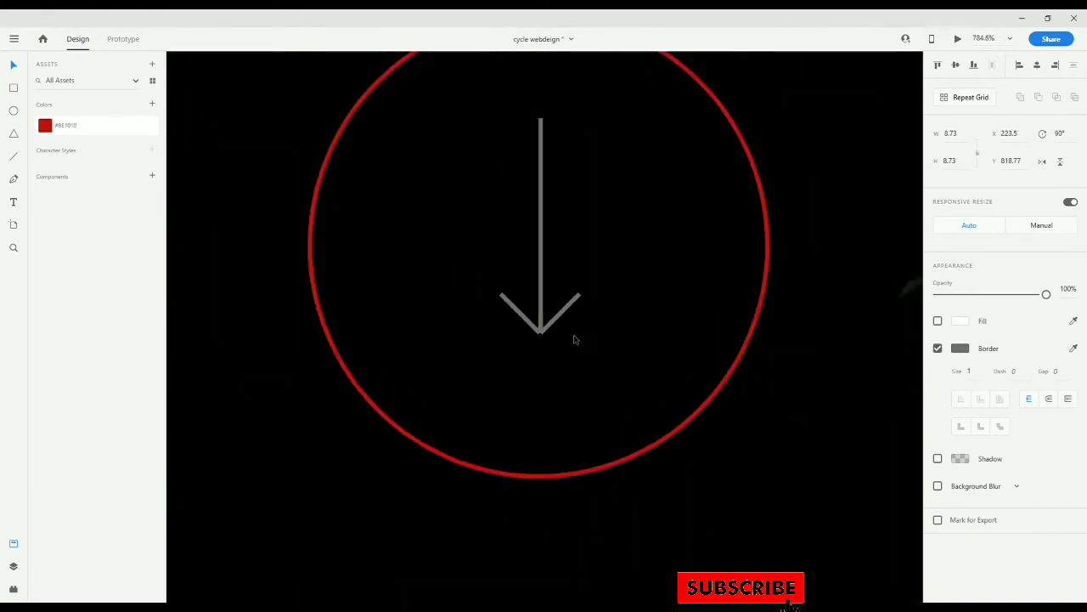
Undo the arrowhead built from two diagonal strokes
{"action": "key", "text": "ctrl+z"}
{"action": "key", "text": "ctrl+z"}
{"action": "key", "text": "ctrl+z"}
{"action": "key", "text": "ctrl+z"}
{"action": "key", "text": "ctrl+z"}
{"action": "left_click", "coordinate": [663, 393]}
Draw a closed, downward-pointing triangle about 18 × 9 px with its tip at the vertical line's lower end
{"action": "scroll", "coordinate": [578, 318], "scroll_direction": "up", "scroll_amount": 5}
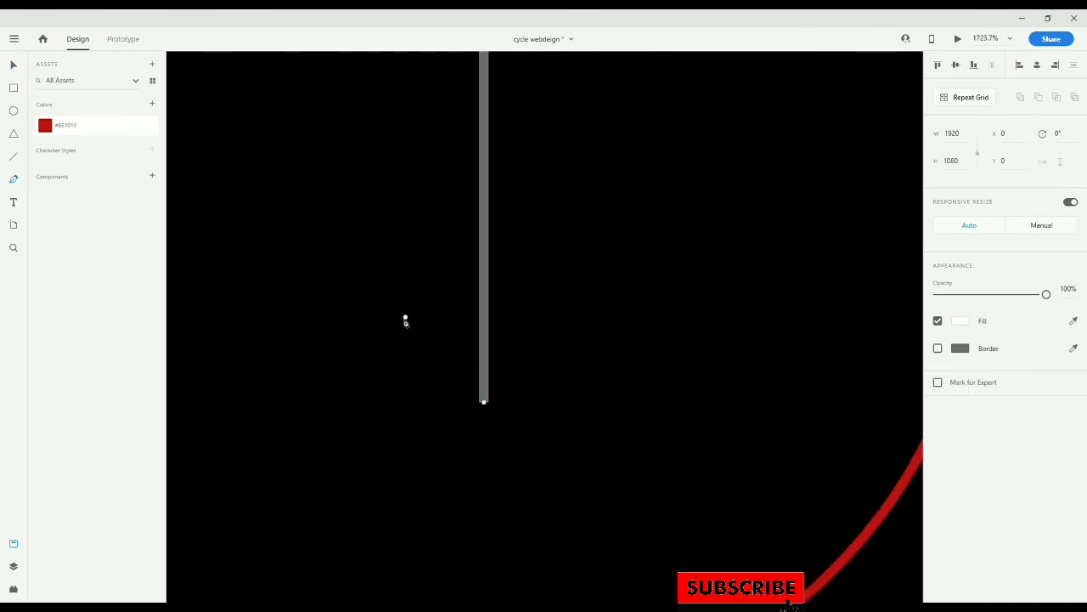
{"action": "left_click", "coordinate": [575, 319]}
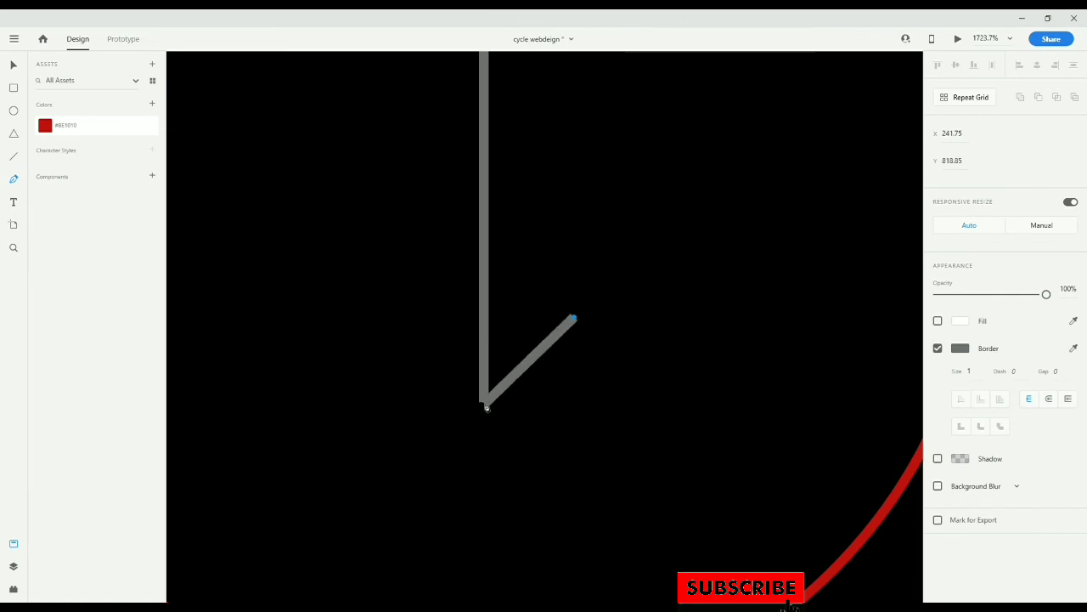
{"action": "left_click", "coordinate": [487, 407]}
{"action": "left_click", "coordinate": [397, 319]}
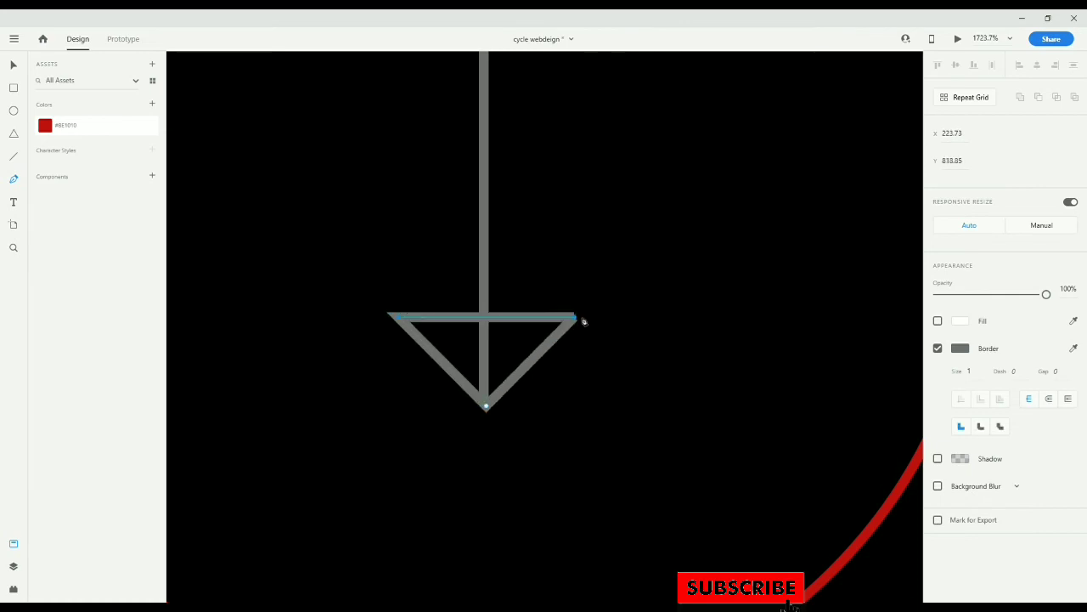
{"action": "left_click", "coordinate": [575, 320]}
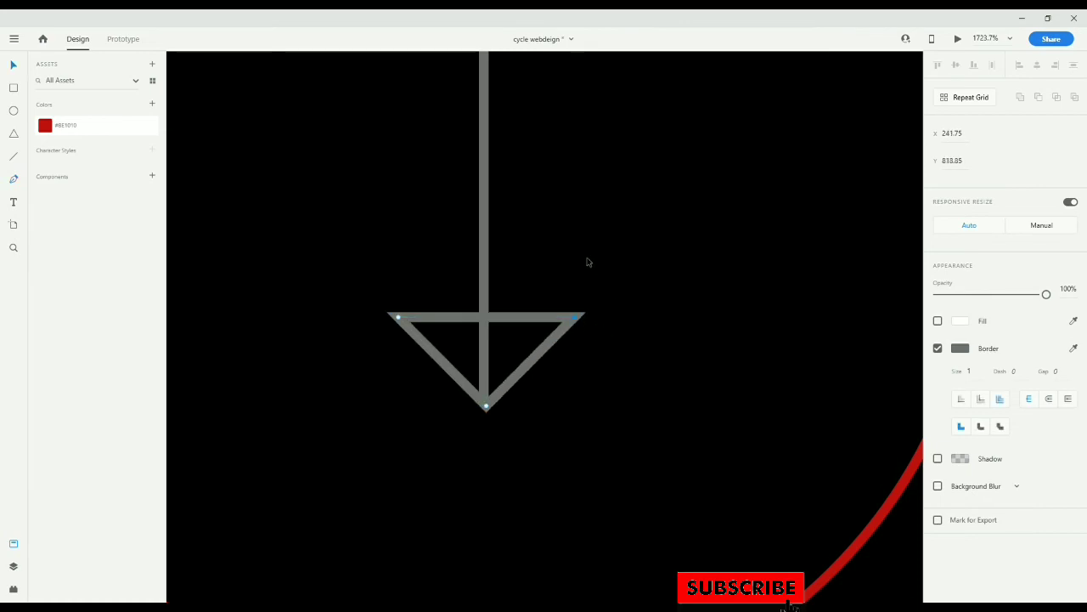
Turn off the arrowhead triangle's border and fill it with #BE1010
{"action": "scroll", "coordinate": [490, 260], "scroll_direction": "down", "scroll_amount": 8}
{"action": "left_click", "coordinate": [561, 279]}
{"action": "left_click", "coordinate": [520, 283]}
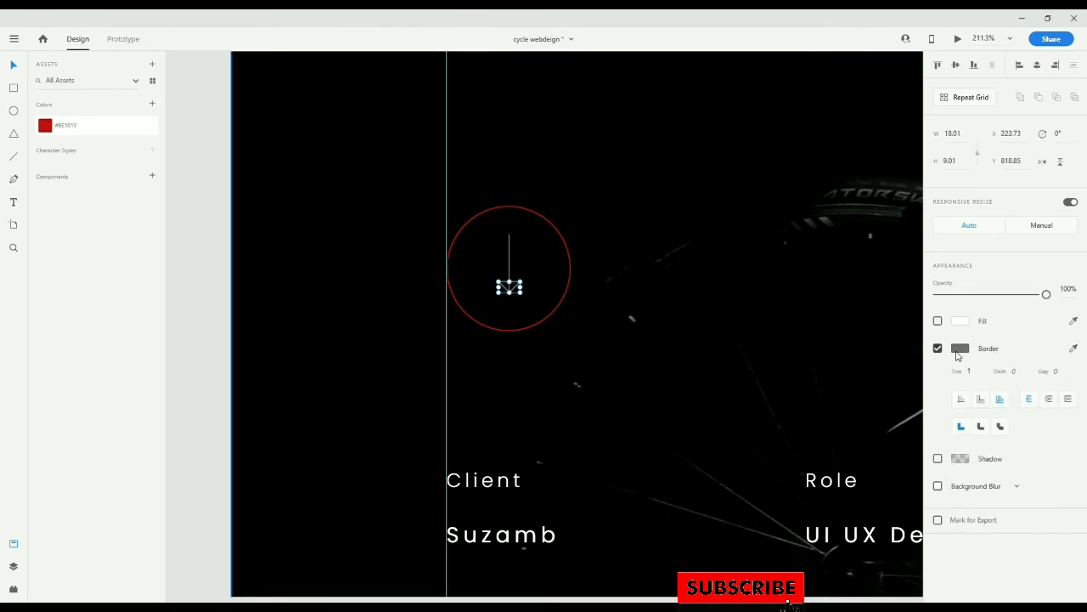
{"action": "left_click", "coordinate": [956, 349]}
{"action": "left_click", "coordinate": [958, 327]}
{"action": "left_click", "coordinate": [938, 350]}
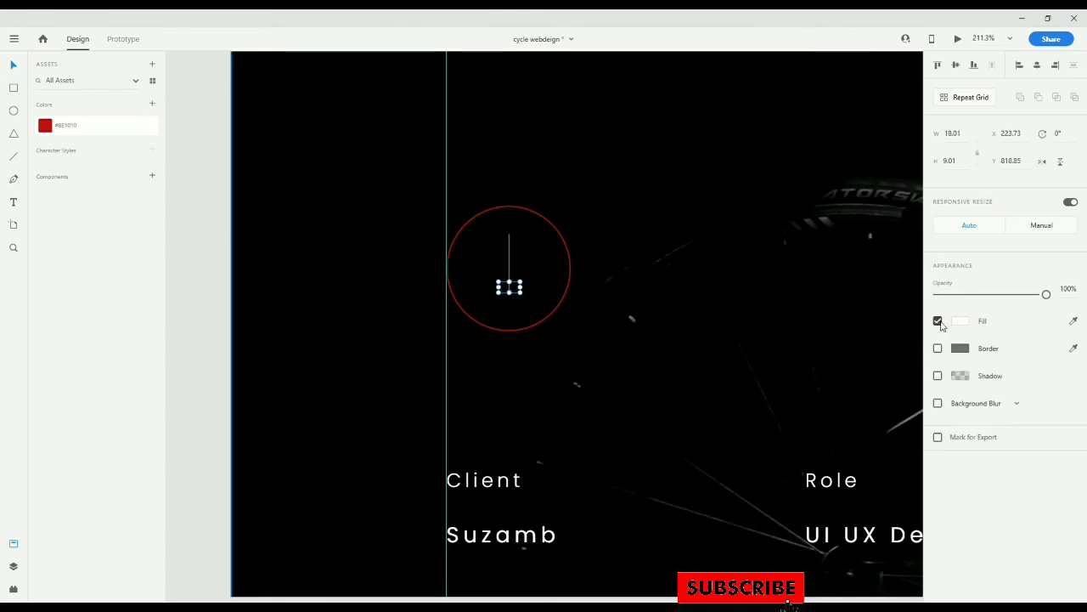
{"action": "left_click", "coordinate": [960, 321]}
{"action": "type", "text": "#8E1010"}
{"action": "key", "text": "Return"}
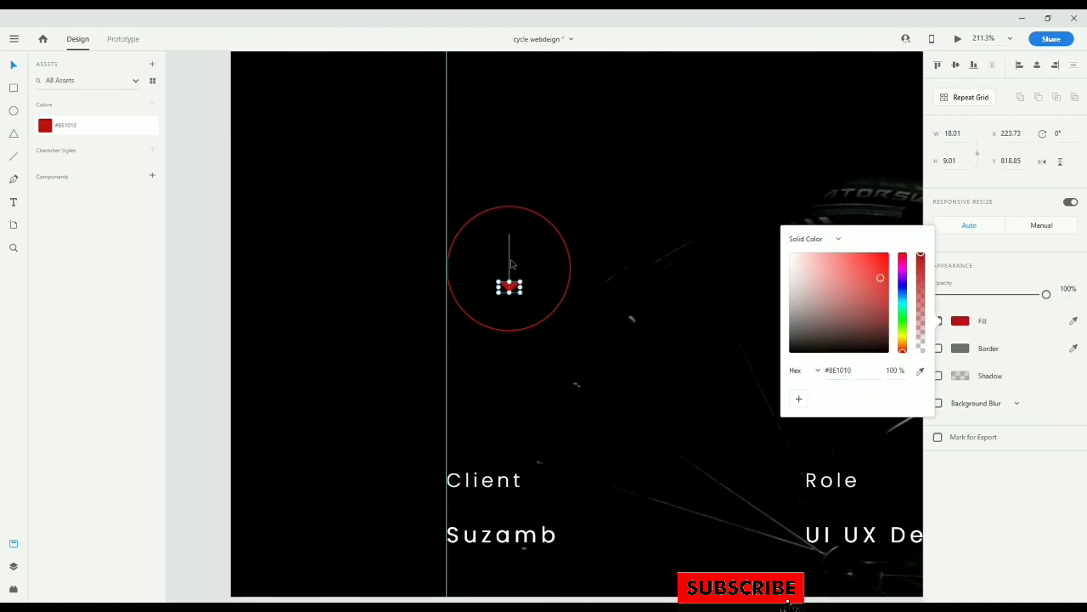
Set the border colour of the arrow's vertical line to #BE1010
{"action": "left_click", "coordinate": [509, 264]}
{"action": "left_click", "coordinate": [961, 322]}
{"action": "type", "text": "#8E1010"}
{"action": "key", "text": "Return"}
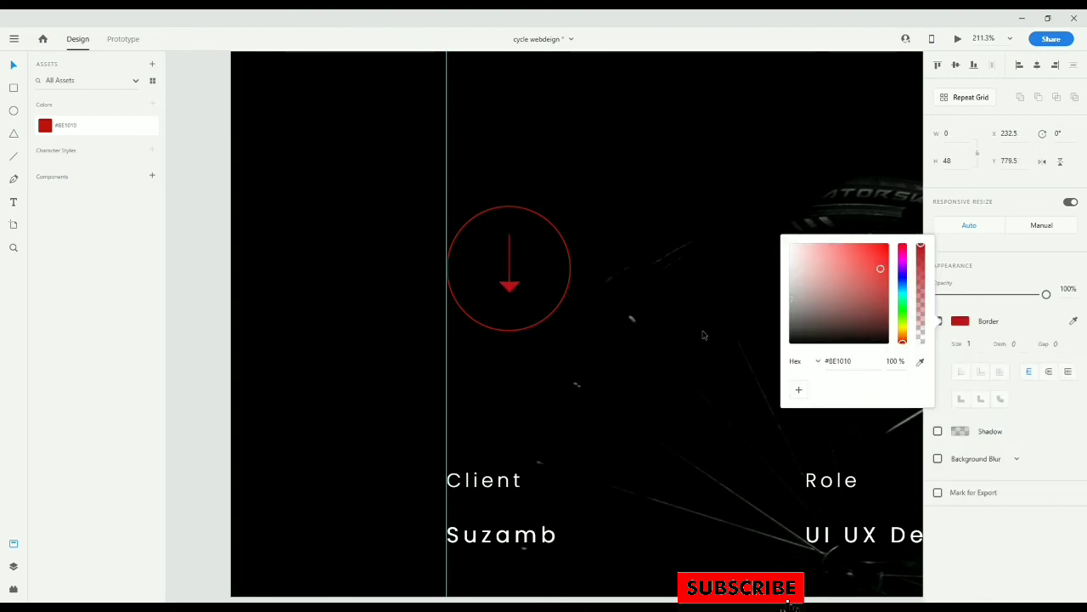
{"action": "left_click", "coordinate": [617, 356]}
Examine the whole artboard to check the overall layout of the landing page
{"action": "scroll", "coordinate": [617, 354], "scroll_direction": "down", "scroll_amount": 5}
{"action": "scroll", "coordinate": [617, 354], "scroll_direction": "up", "scroll_amount": 2}
{"action": "left_click", "coordinate": [808, 457]}
{"action": "left_click_drag", "start_coordinate": [808, 457], "coordinate": [560, 514]}
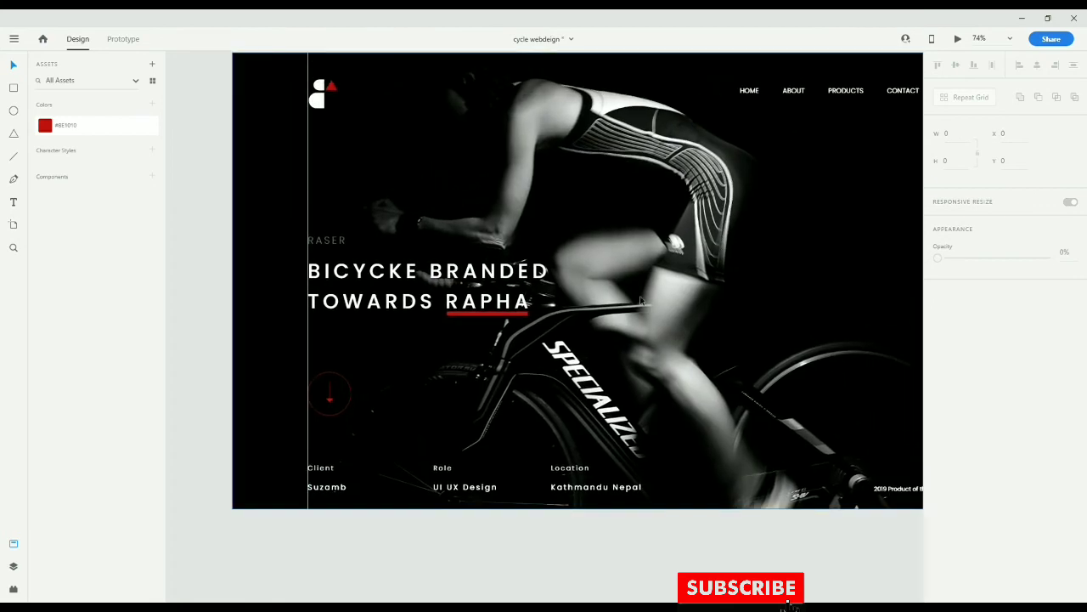
{"action": "scroll", "coordinate": [723, 300], "scroll_direction": "down", "scroll_amount": 3}
{"action": "scroll", "coordinate": [762, 299], "scroll_direction": "up", "scroll_amount": 3}
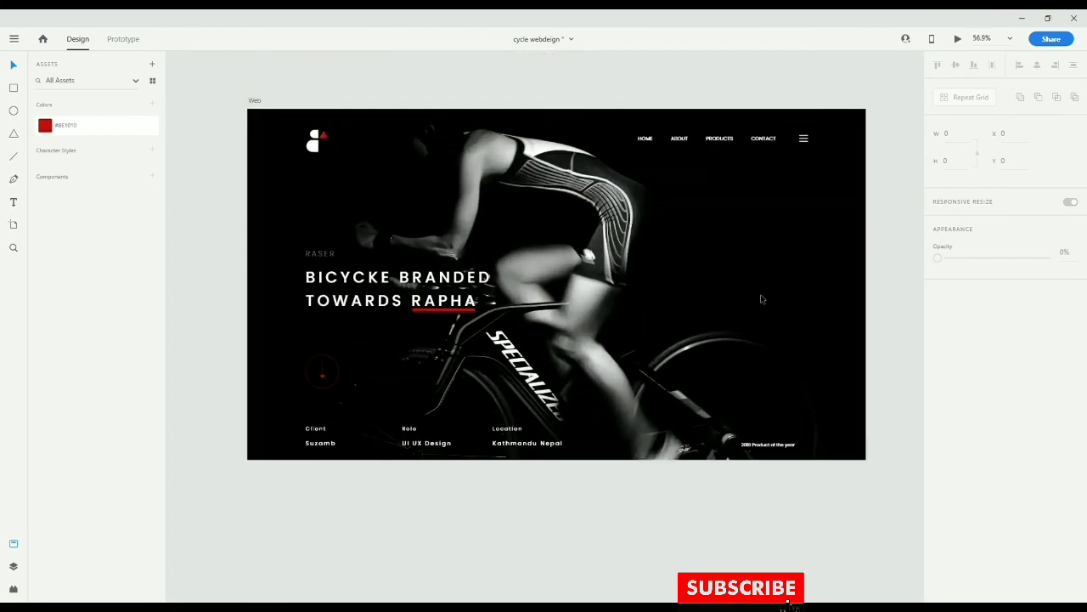
{"action": "scroll", "coordinate": [623, 493], "scroll_direction": "up", "scroll_amount": 1}
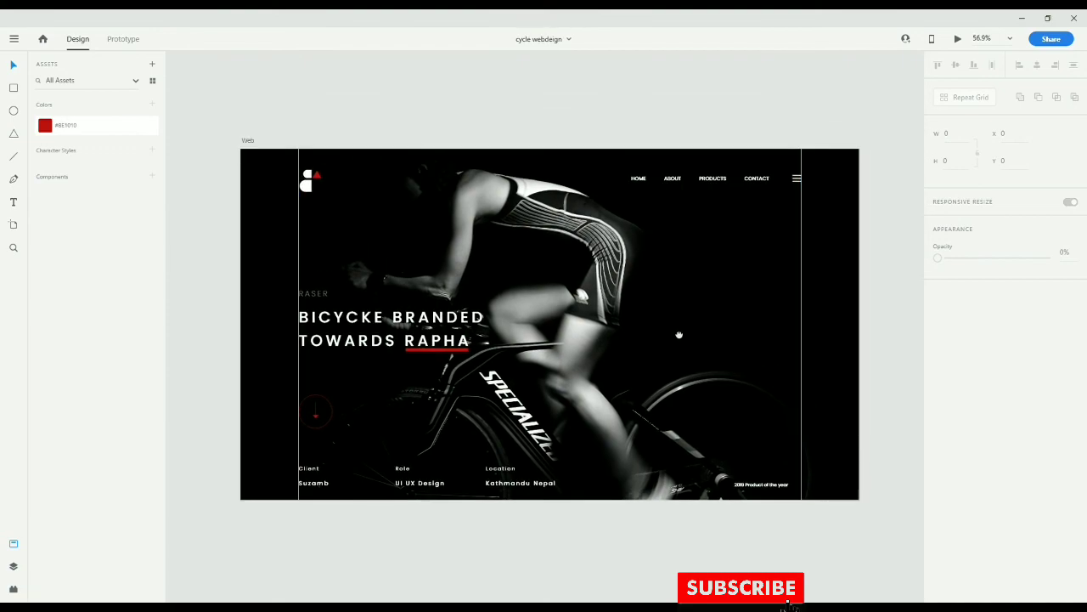